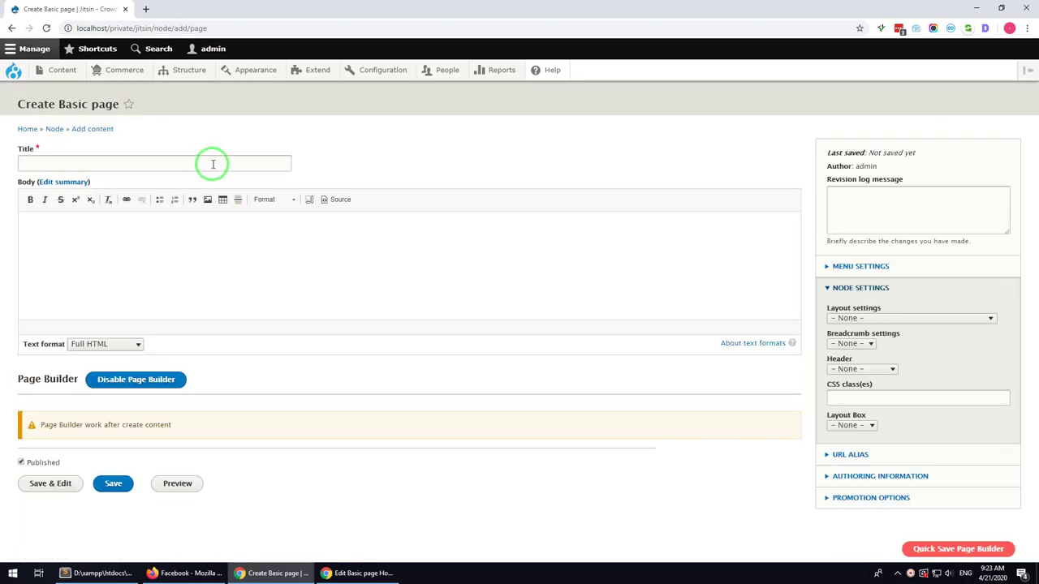
# - Title the new basic page "Demo Page" and set its layout to "Fullwith no sidebar (use for block builder)"
pyautogui.click(212, 164)
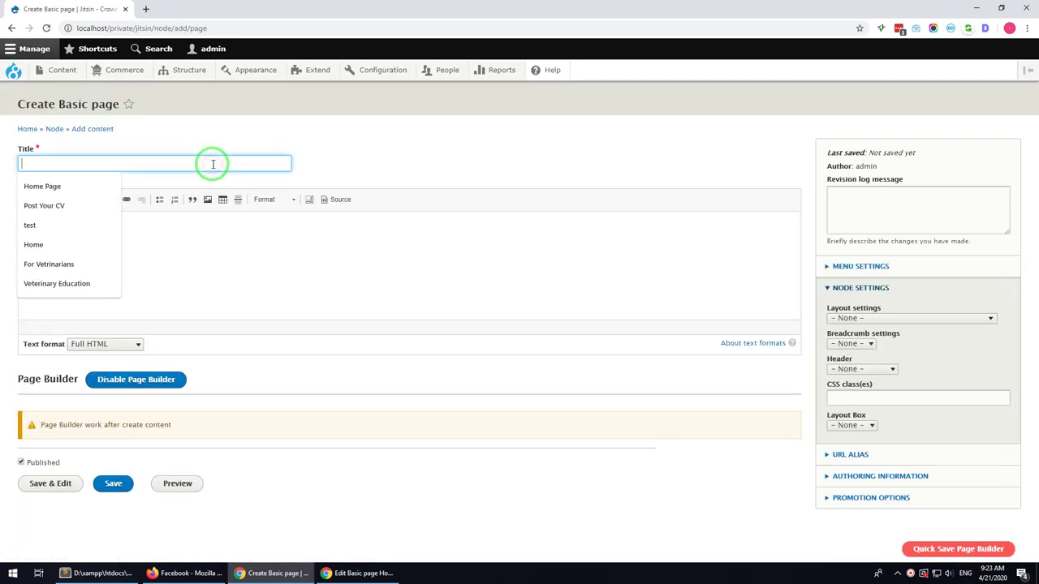
pyautogui.write('Demo Page')
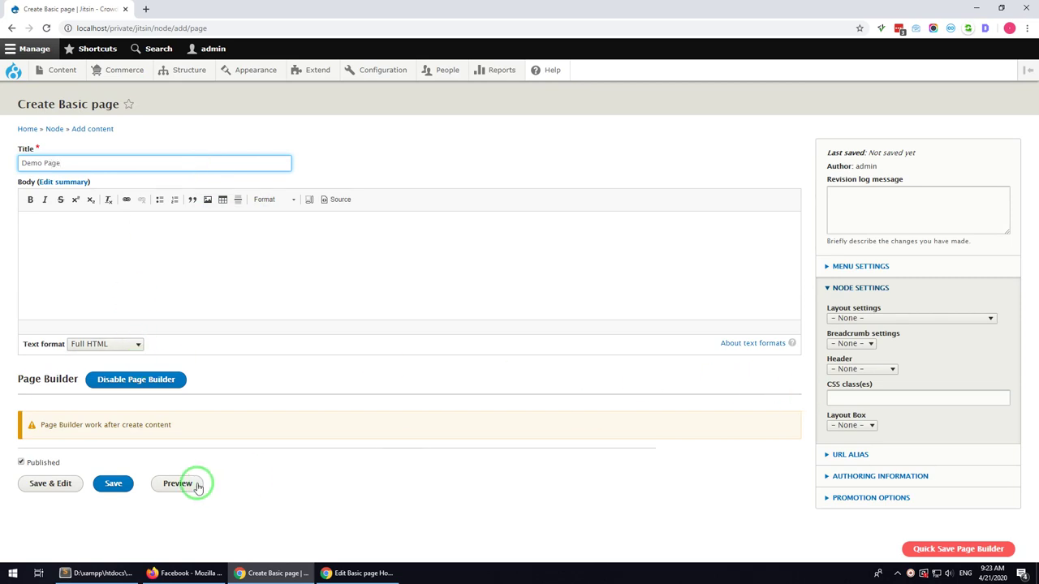
pyautogui.click(836, 322)
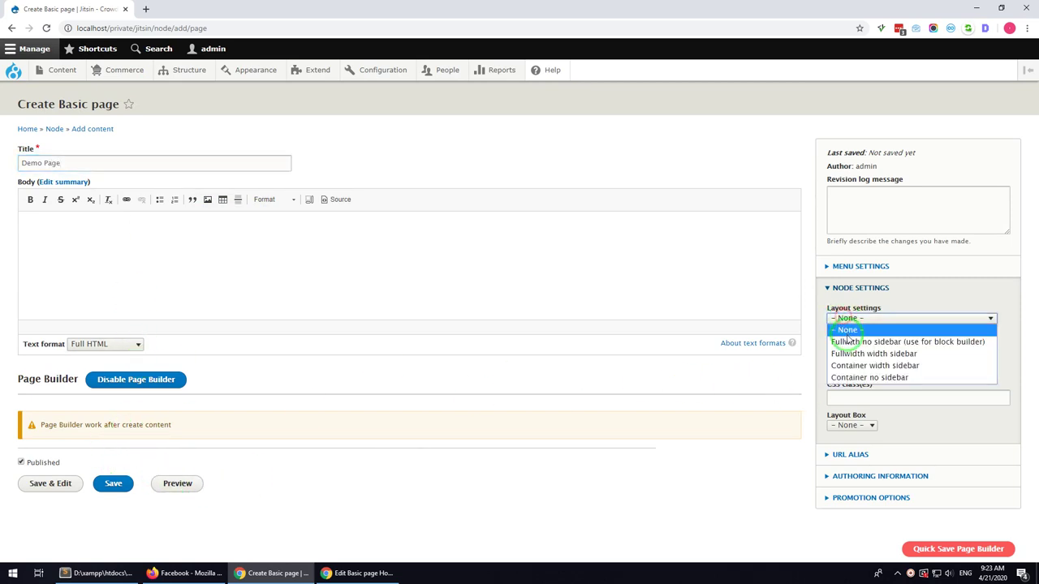
pyautogui.click(847, 344)
# - Give the page the CSS class hidden-title and save it while staying in edit mode
pyautogui.click(852, 349)
pyautogui.click(854, 369)
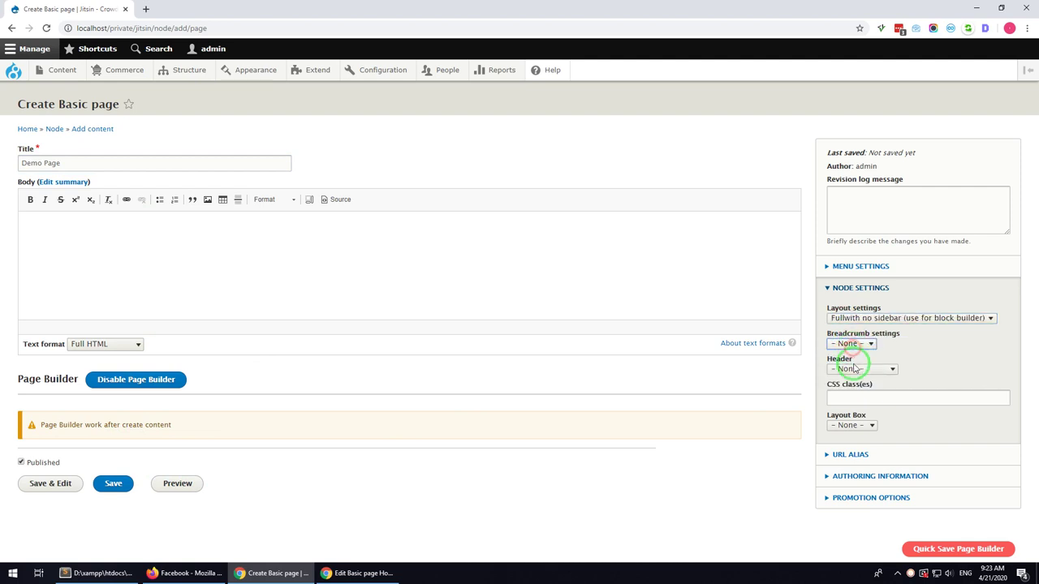
pyautogui.click(856, 400)
pyautogui.click(861, 417)
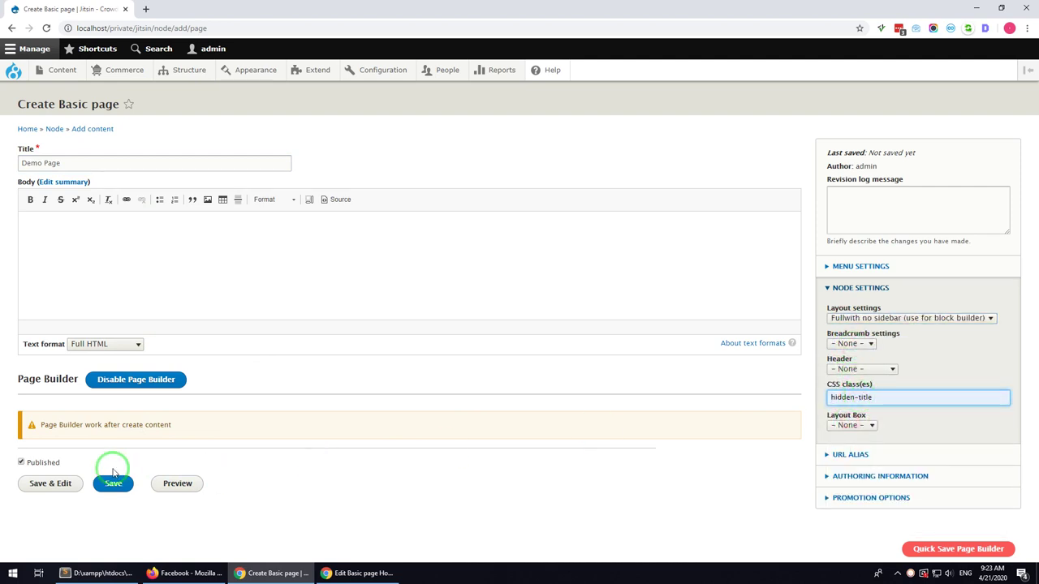
pyautogui.click(35, 487)
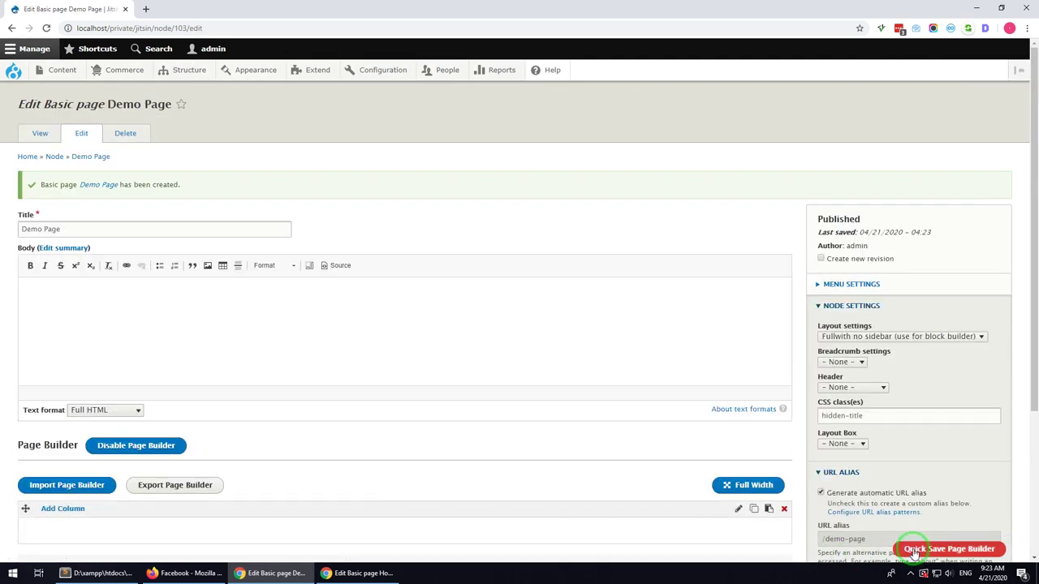
# - Add a 1/1 column to the empty first row of the page builder
pyautogui.scroll(-3, 281, 414)
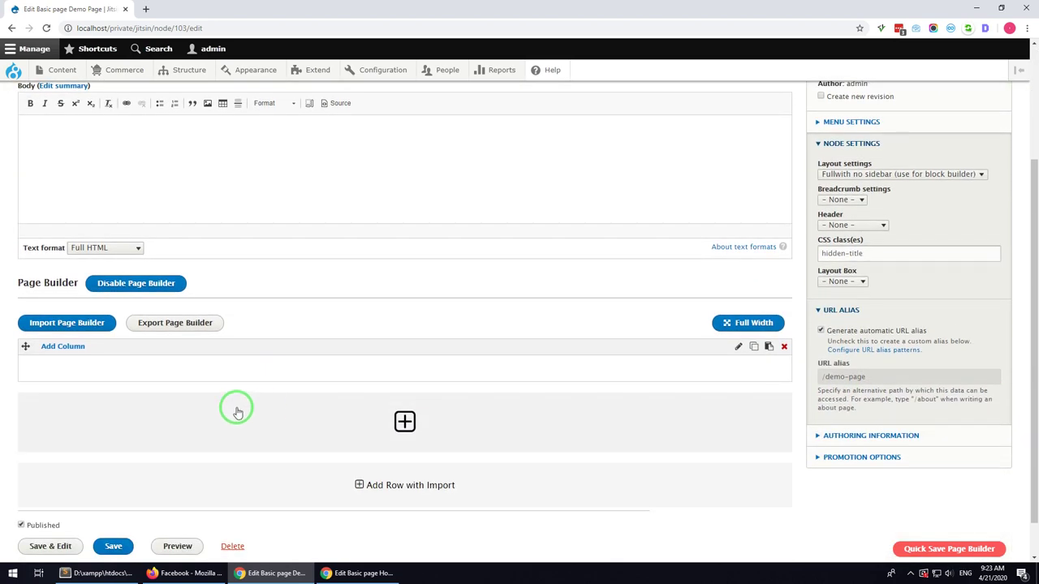
pyautogui.click(75, 346)
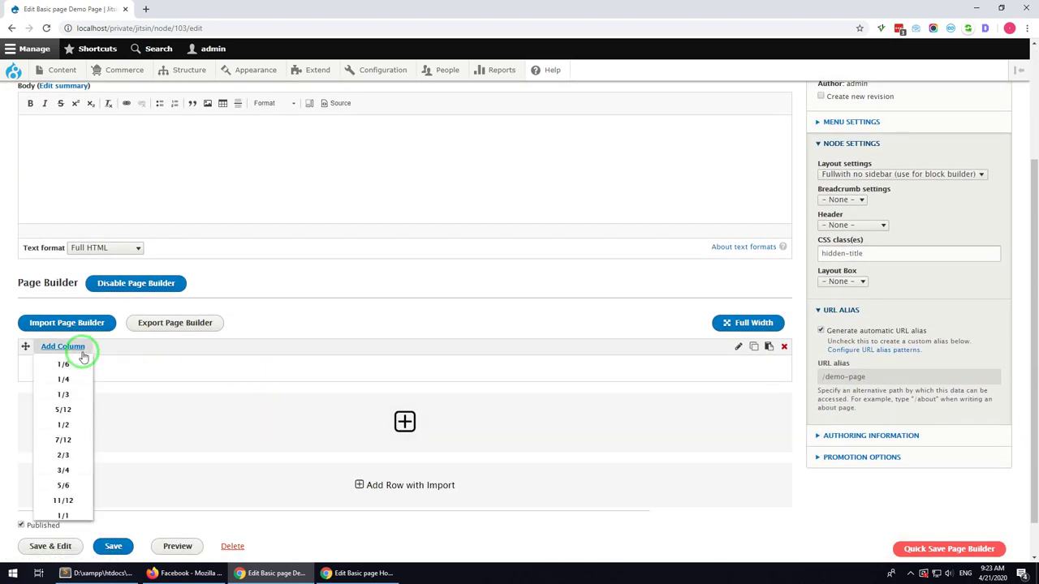
pyautogui.click(70, 511)
pyautogui.scroll(-1, 237, 415)
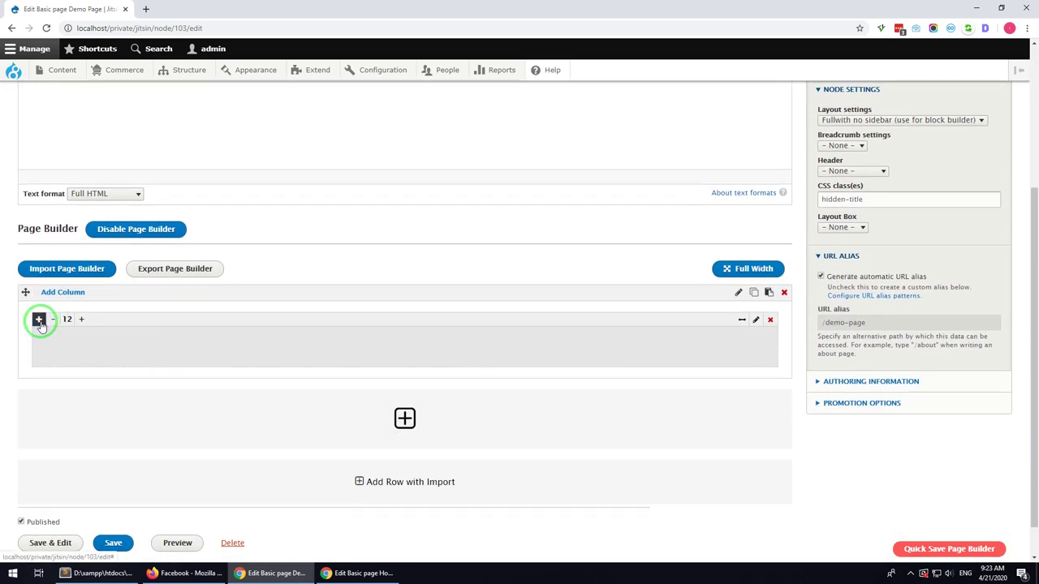
# - Insert a Drupal Block showing "Gavias SliderLayer – Slider – Home 2" in the column and quick-save the page builder
pyautogui.click(39, 321)
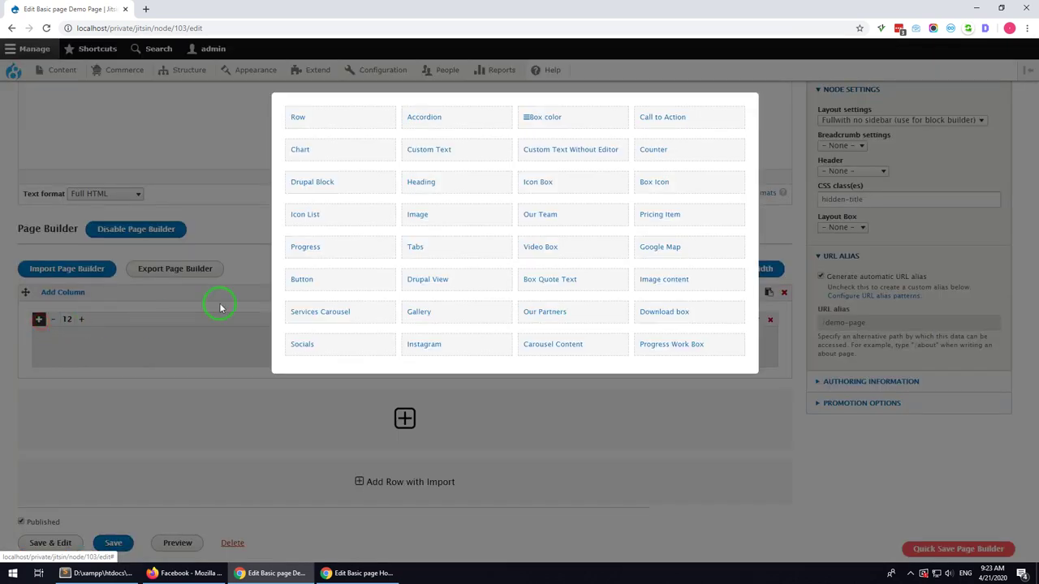
pyautogui.click(307, 187)
pyautogui.click(319, 203)
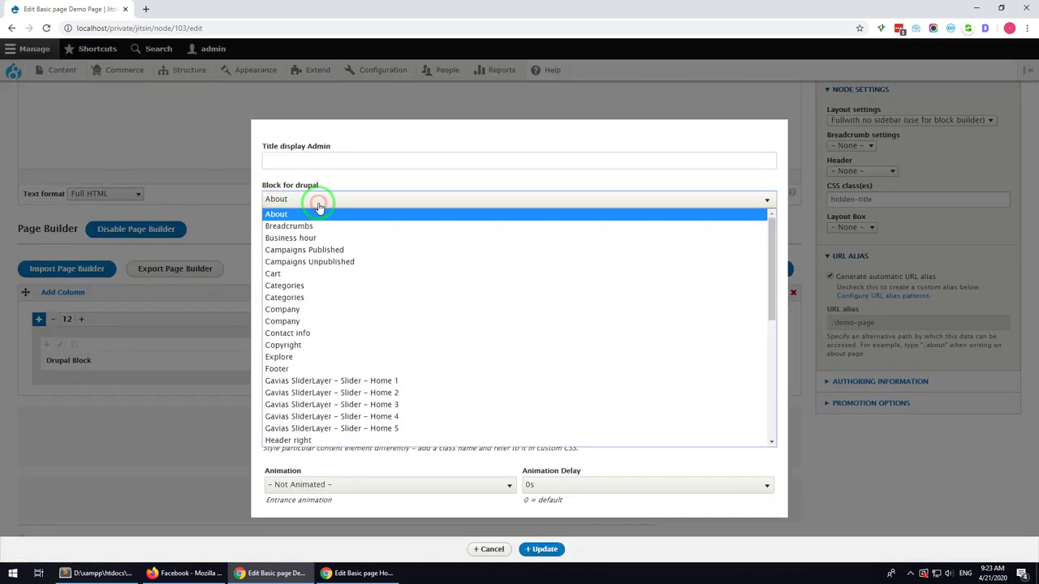
pyautogui.click(340, 397)
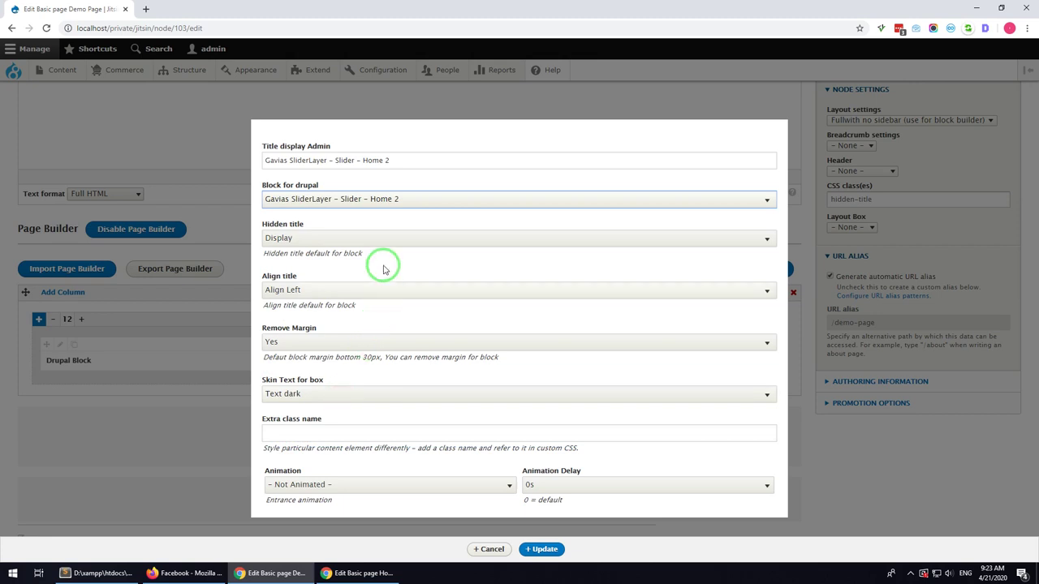
pyautogui.click(538, 550)
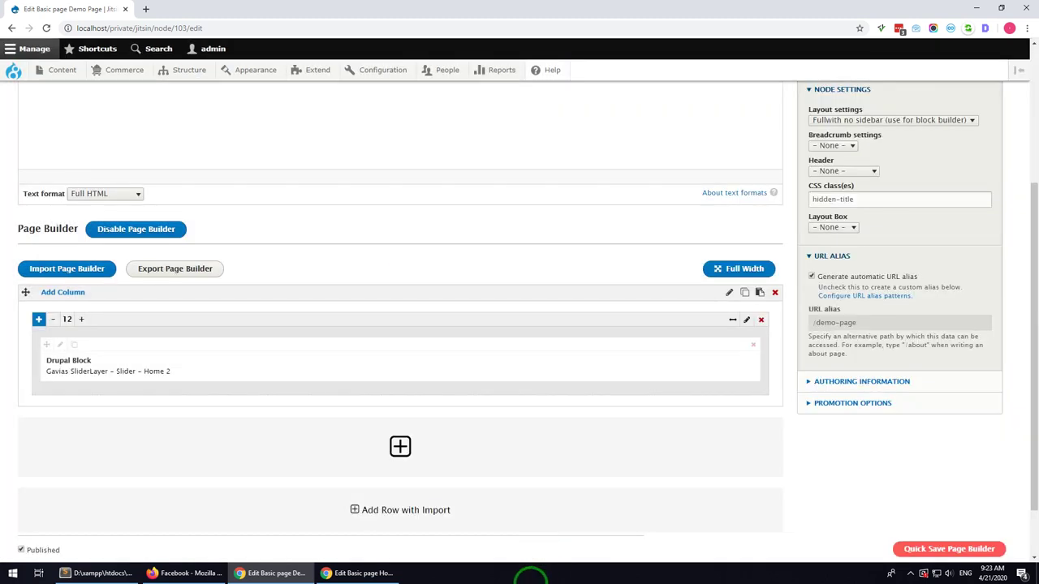
pyautogui.click(931, 556)
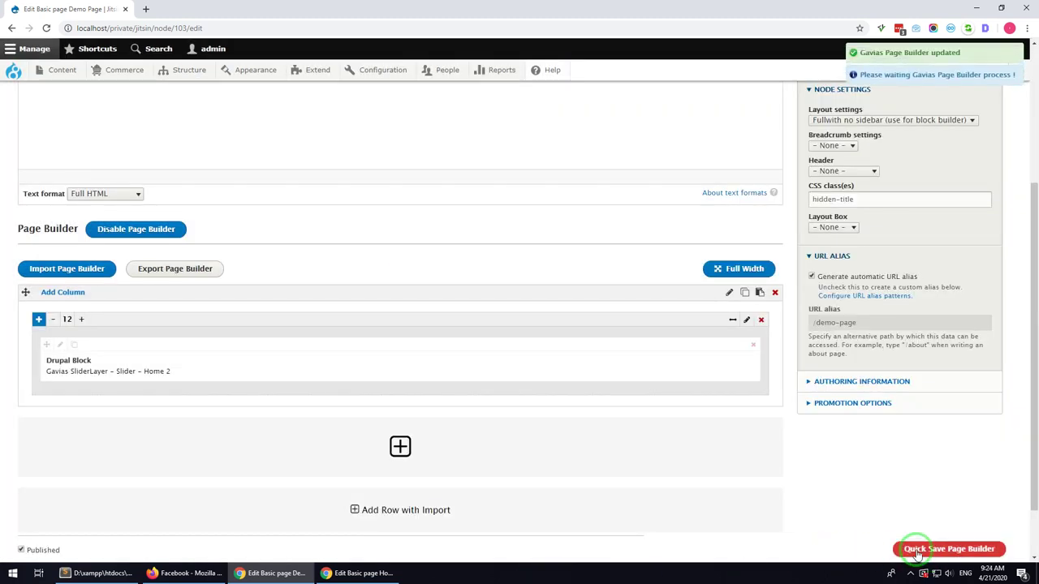
# - Open the public view of Demo Page in a new browser tab and examine its header and slider
pyautogui.scroll(3, 151, 202)
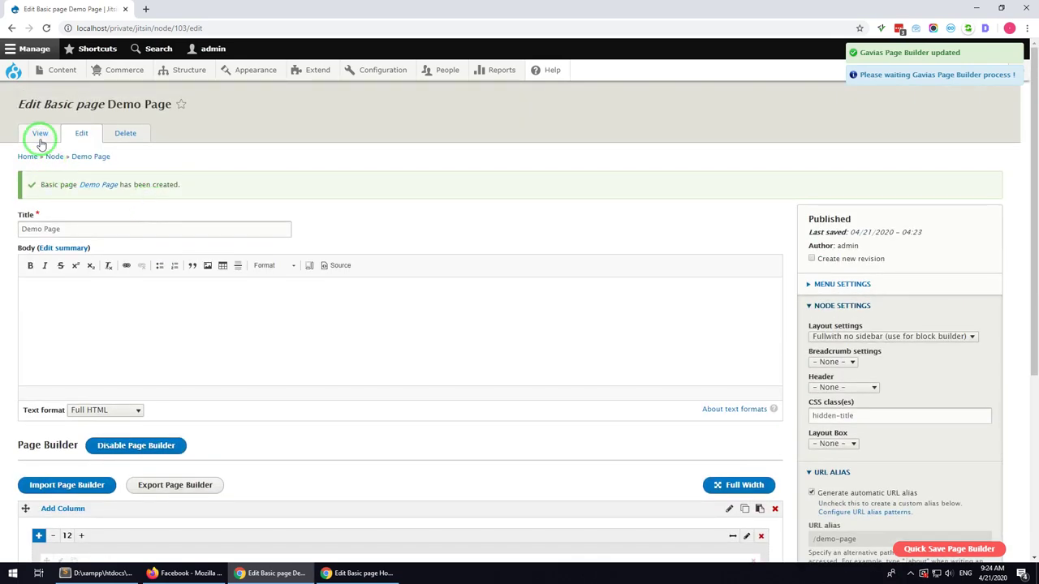
pyautogui.rightClick(40, 138)
pyautogui.click(87, 148)
pyautogui.scroll(-4, 230, 339)
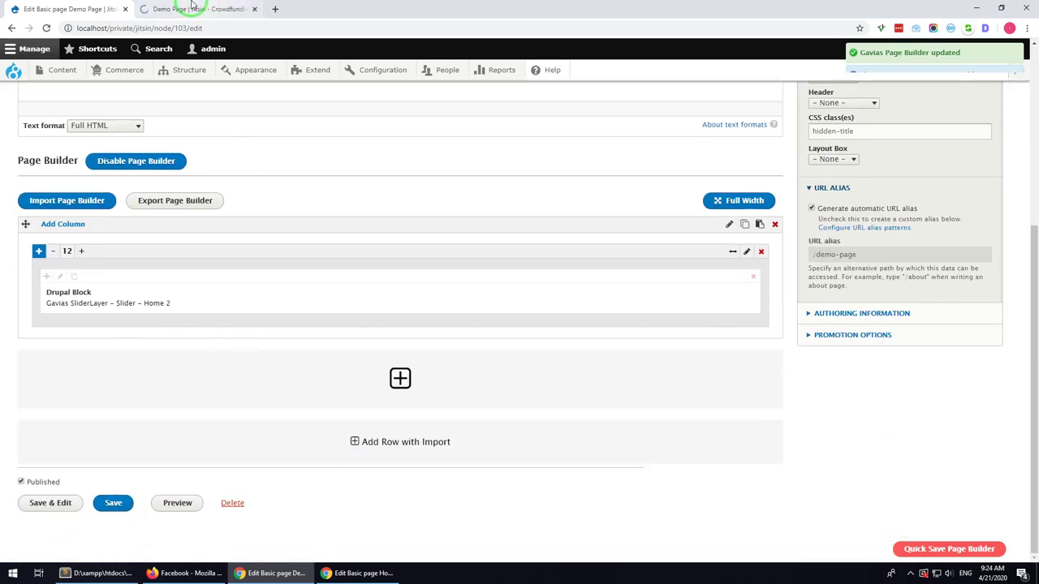
pyautogui.click(189, 7)
pyautogui.scroll(-3, 325, 246)
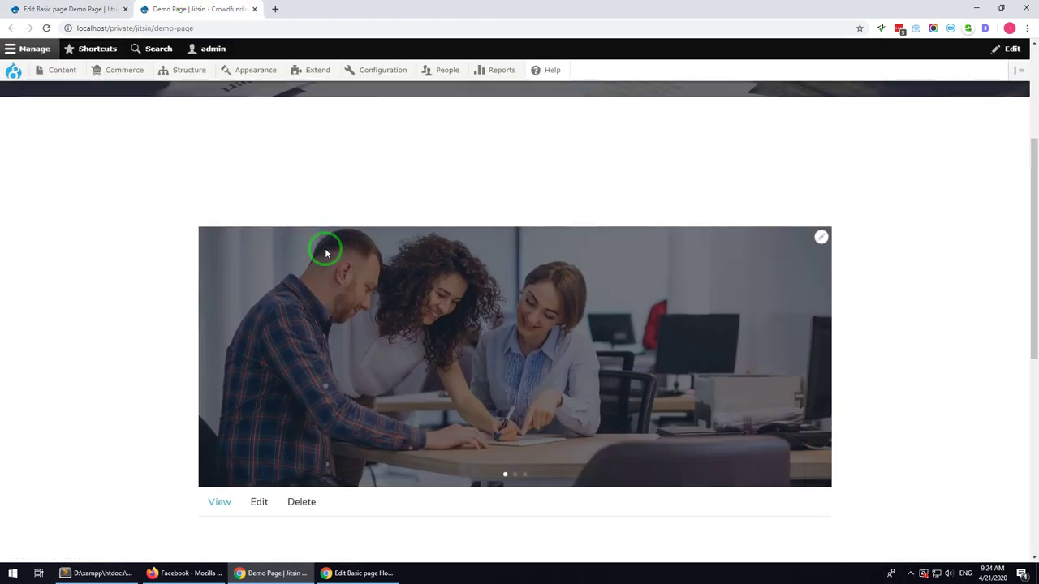
pyautogui.scroll(-2, 408, 335)
pyautogui.scroll(5, 419, 331)
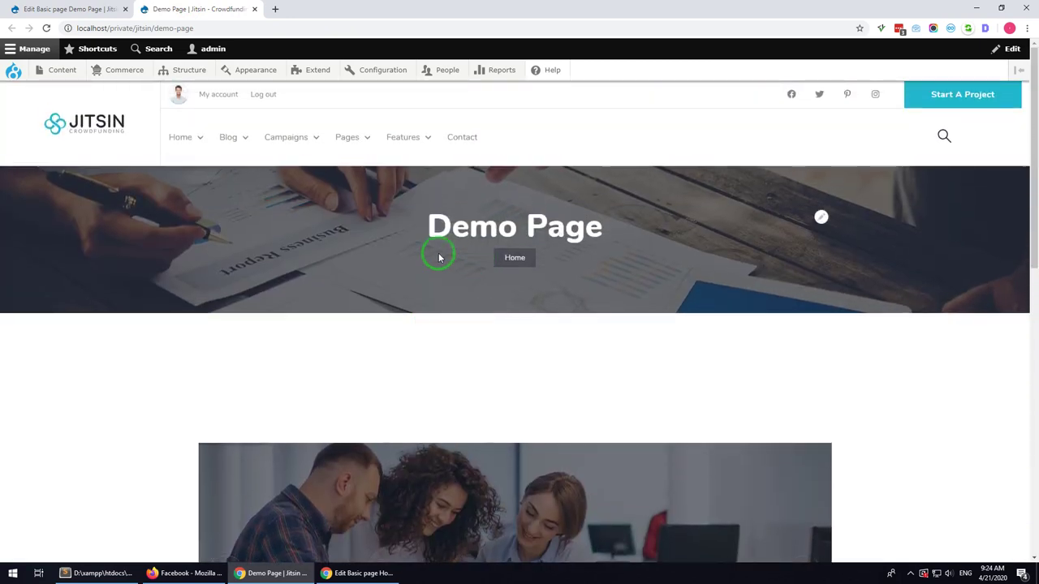
# - Return to the page editor, set the slider row's Style Space to "Remove padding for row" and make its layout span the full page width
pyautogui.click(101, 8)
pyautogui.scroll(1, 336, 320)
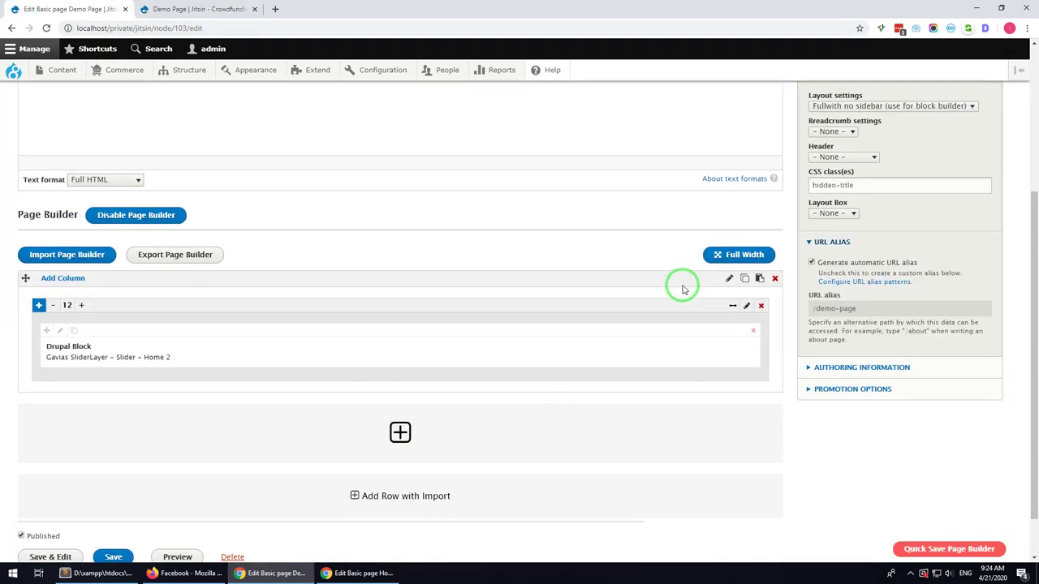
pyautogui.click(730, 279)
pyautogui.scroll(-7, 431, 339)
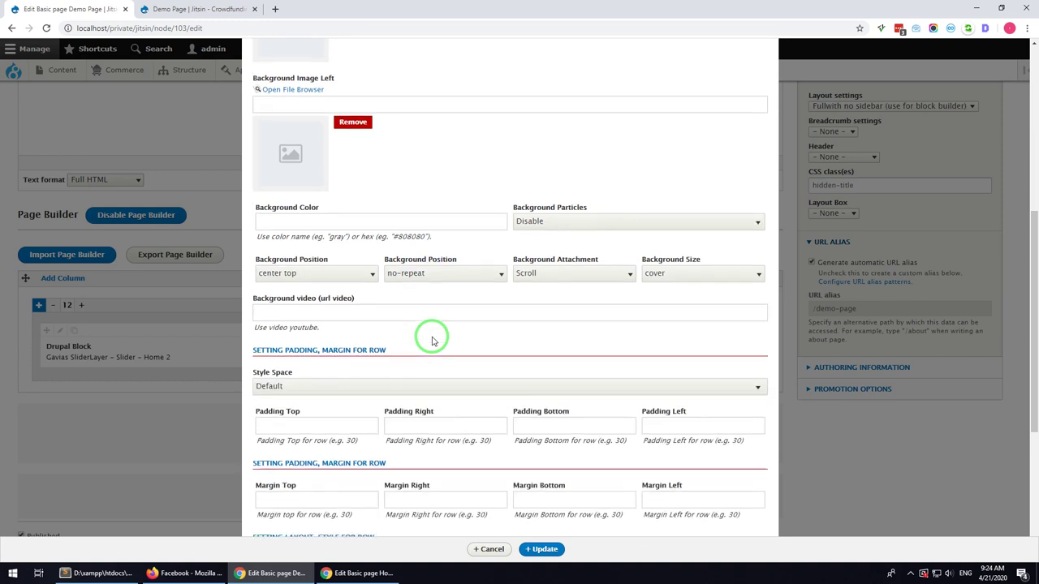
pyautogui.click(351, 236)
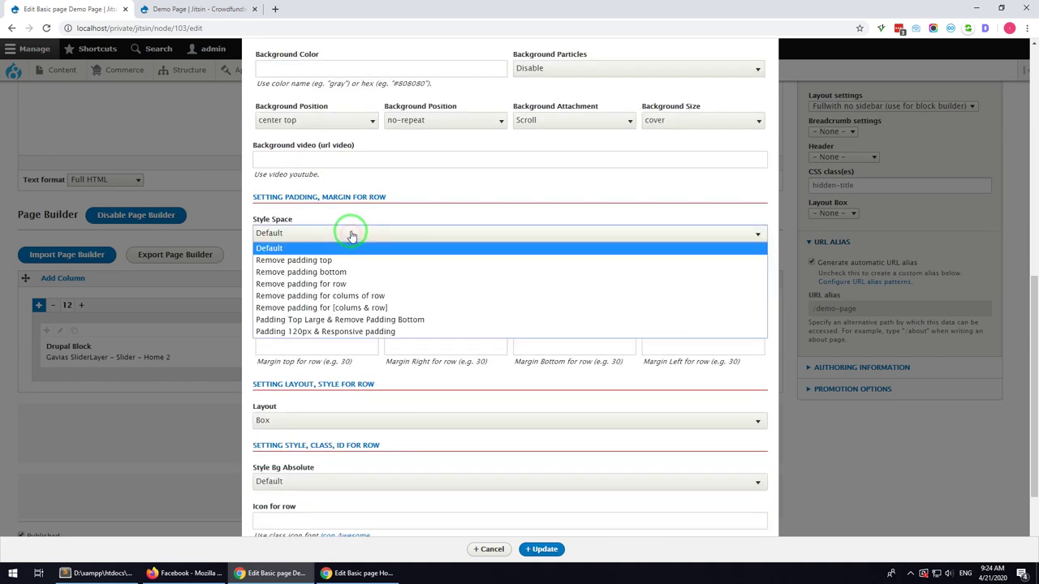
pyautogui.click(387, 288)
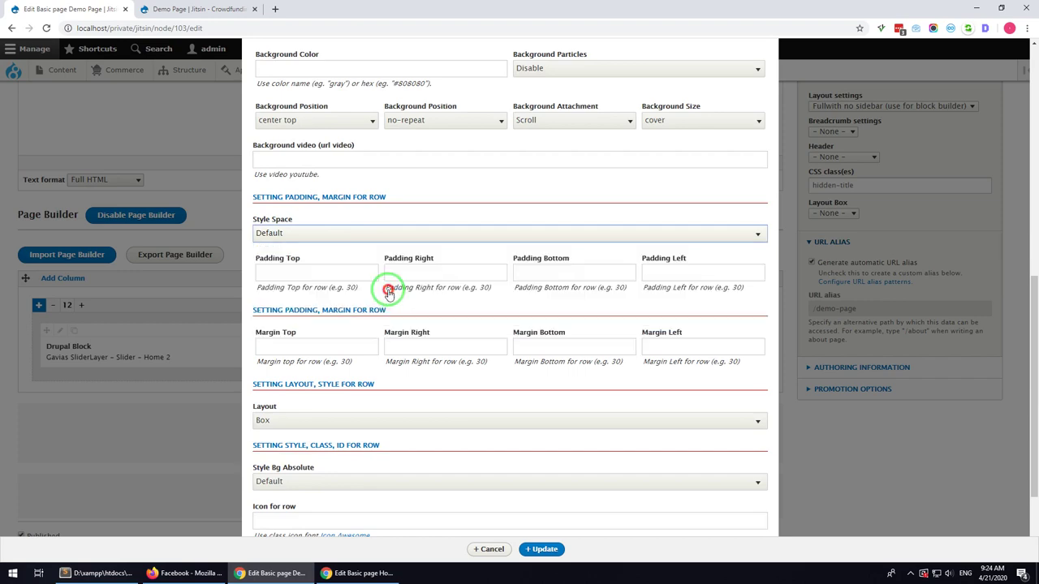
pyautogui.scroll(-2, 461, 423)
pyautogui.click(261, 313)
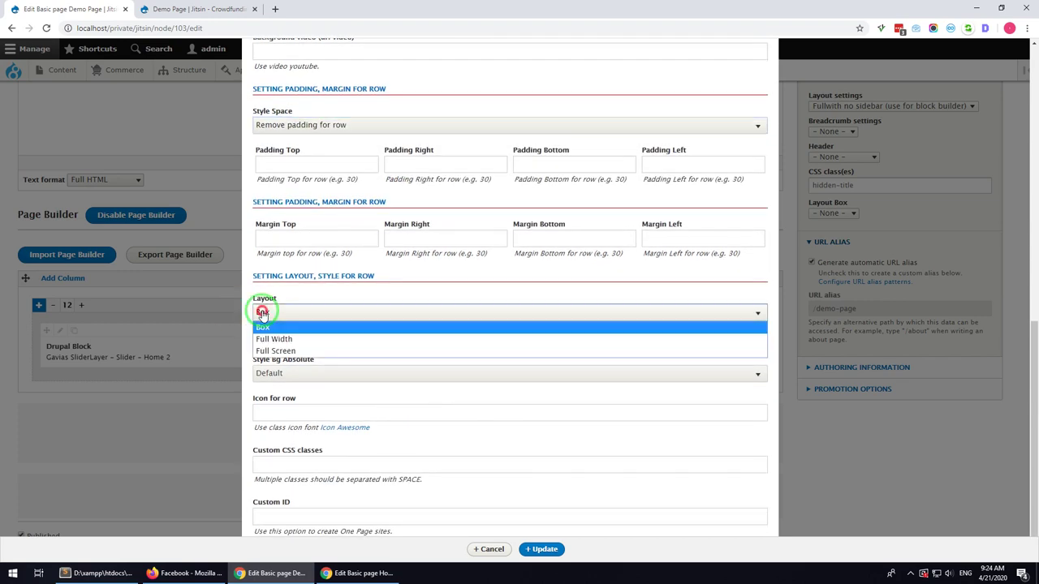
pyautogui.click(296, 333)
pyautogui.click(533, 549)
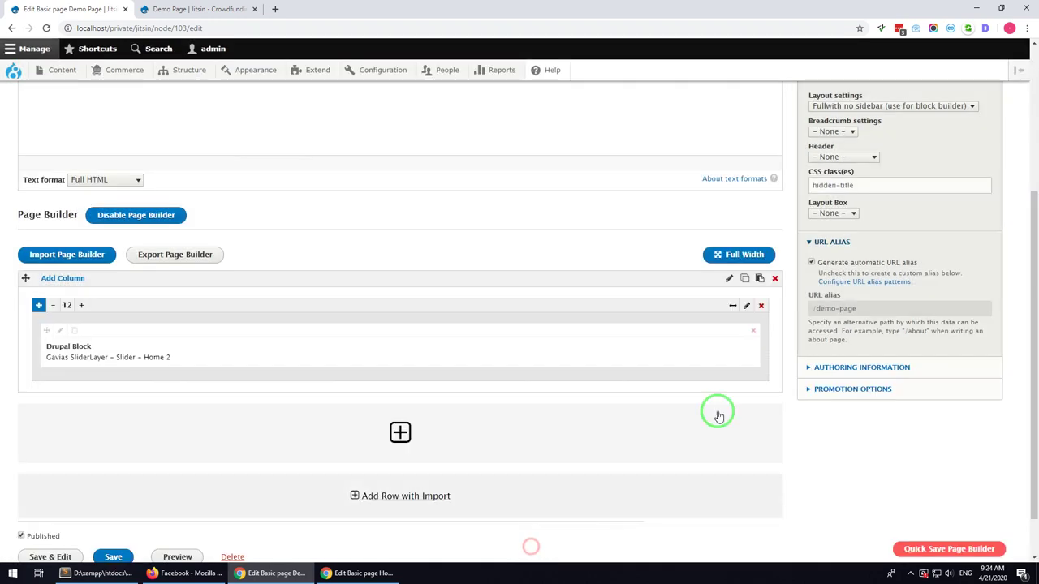
# - Set the page's breadcrumb setting to Disable and save the page while staying in edit mode
pyautogui.click(828, 133)
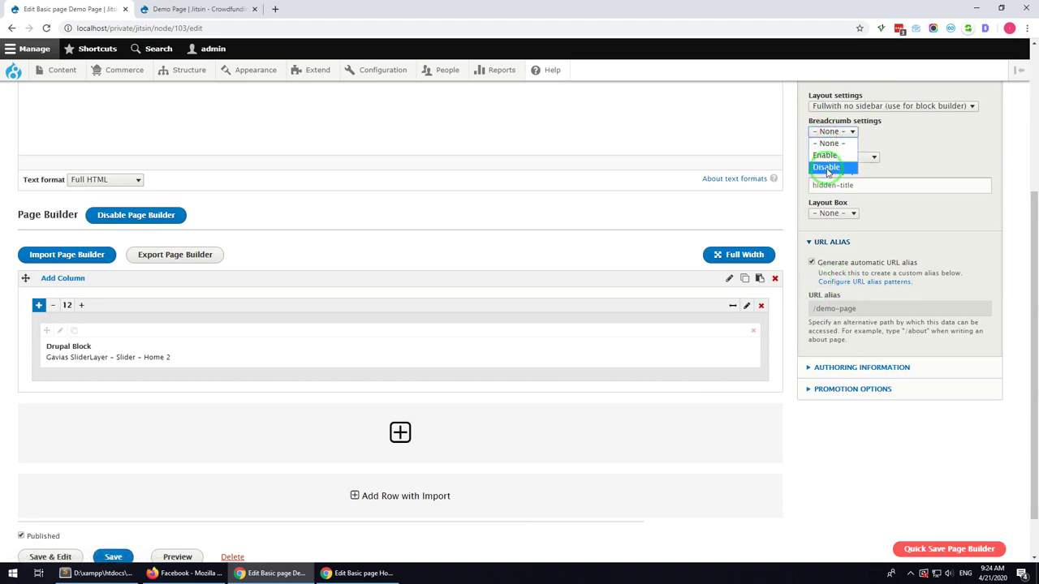
pyautogui.click(828, 167)
pyautogui.scroll(-1, 102, 500)
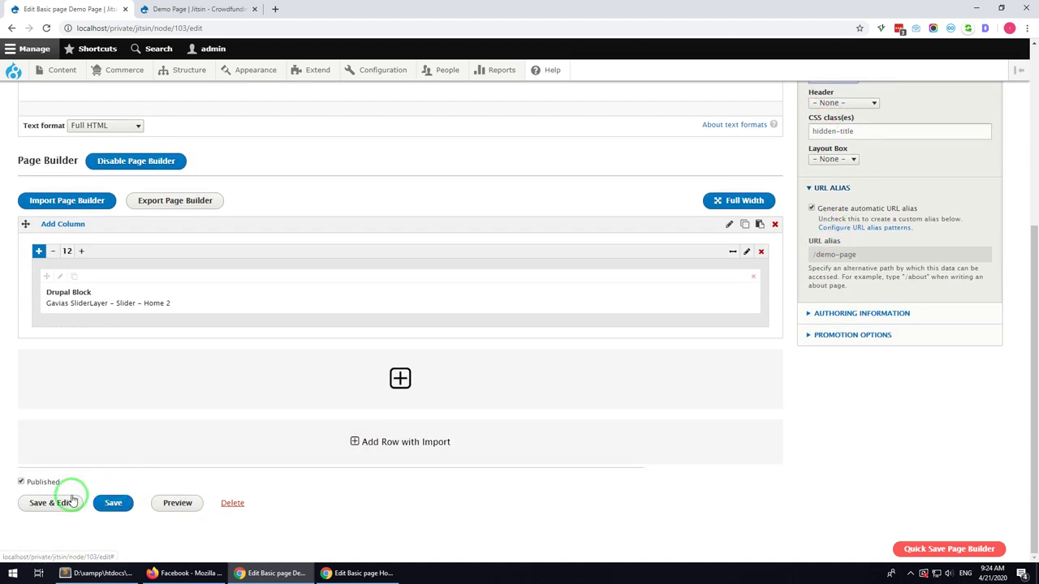
pyautogui.click(51, 503)
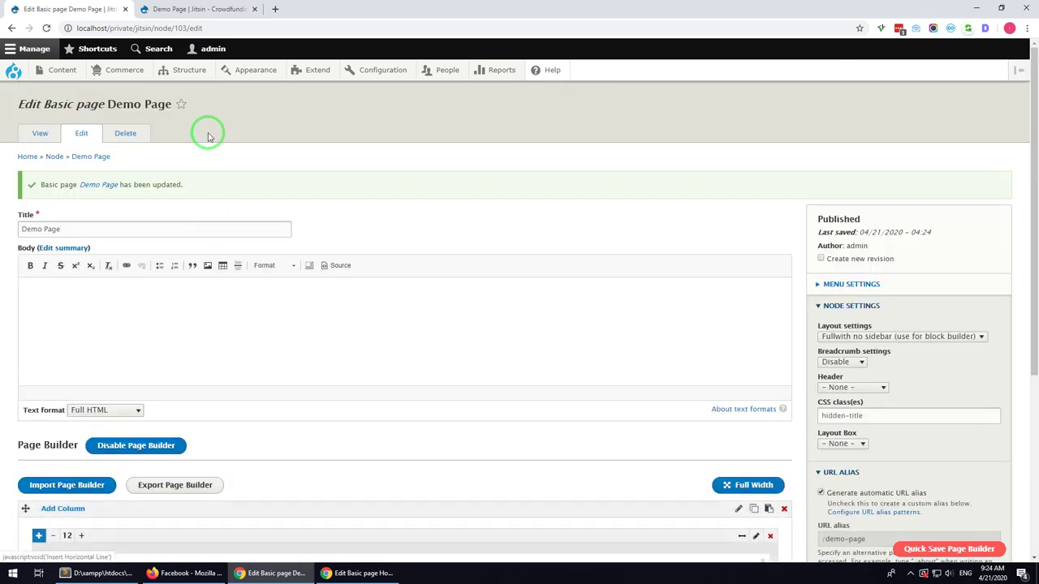
# - Reload the public view of Demo Page and check the slider down to the footer
pyautogui.click(191, 9)
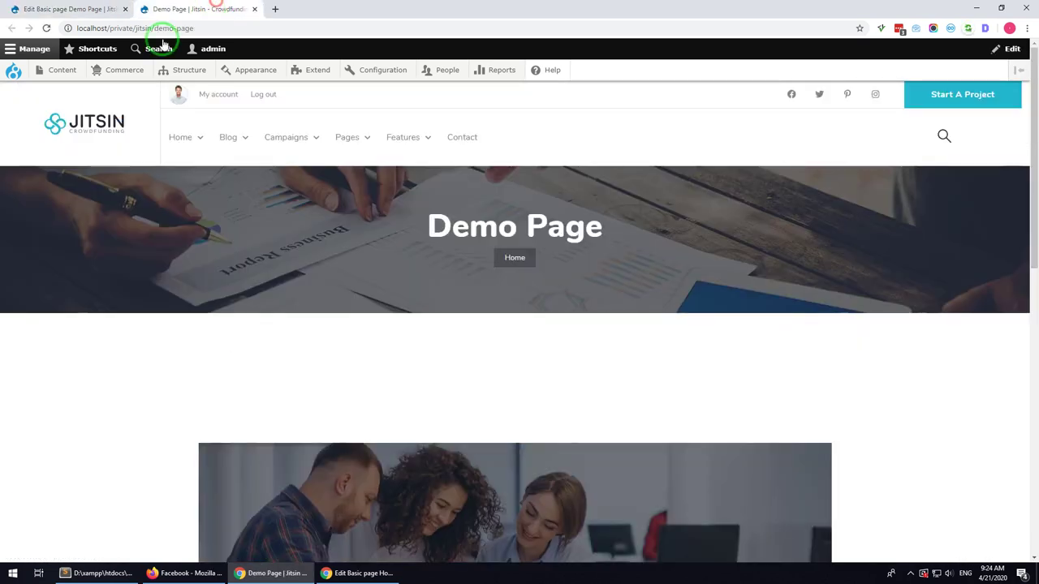
pyautogui.click(46, 28)
pyautogui.click(174, 294)
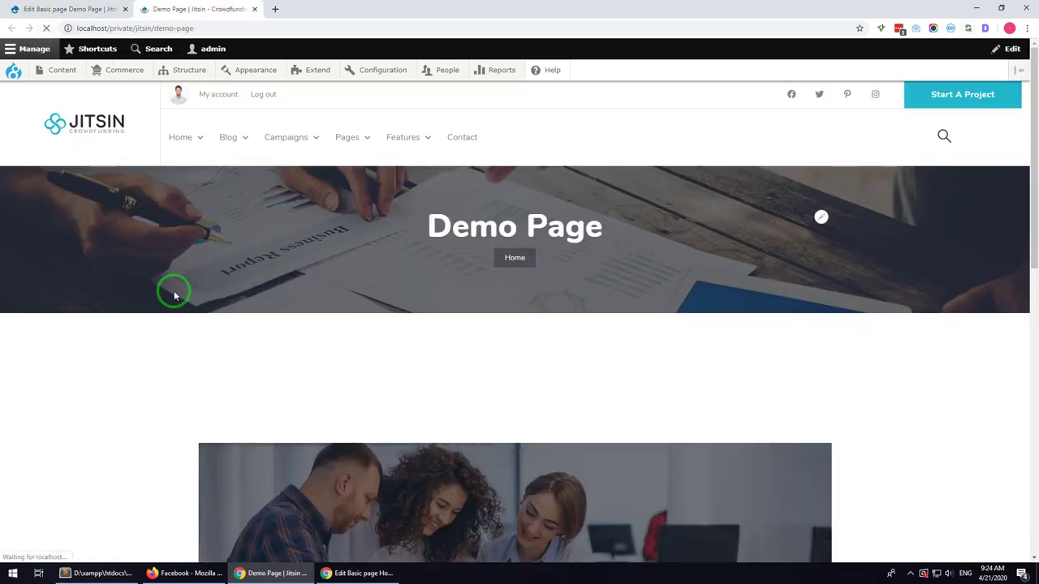
pyautogui.scroll(-3, 244, 339)
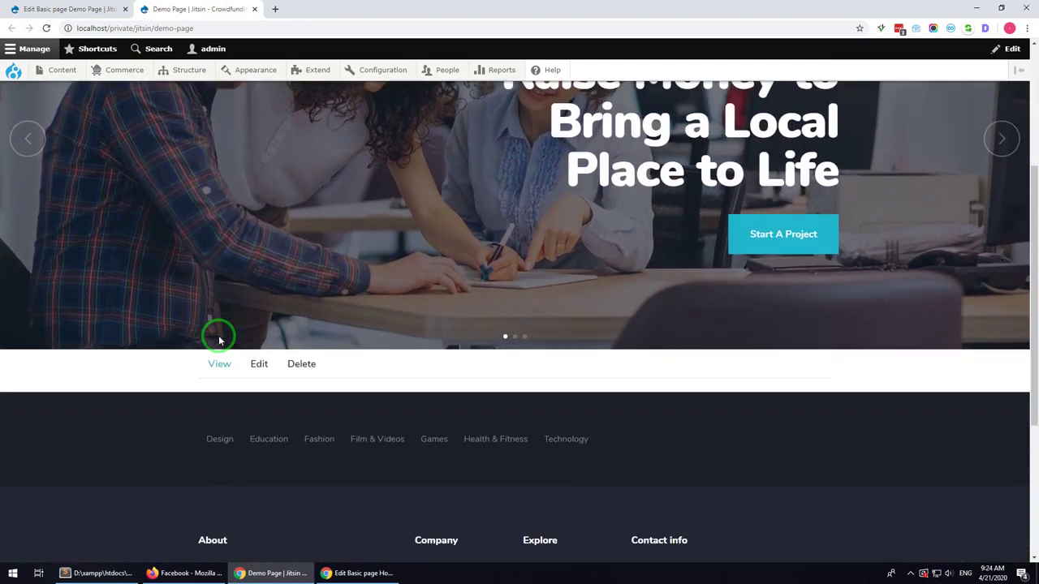
# - Return to the page editor and add a second row below the slider with three 1/3 columns
pyautogui.hotkey('ctrl', 'shift', 'Tab')
pyautogui.scroll(-3, 264, 313)
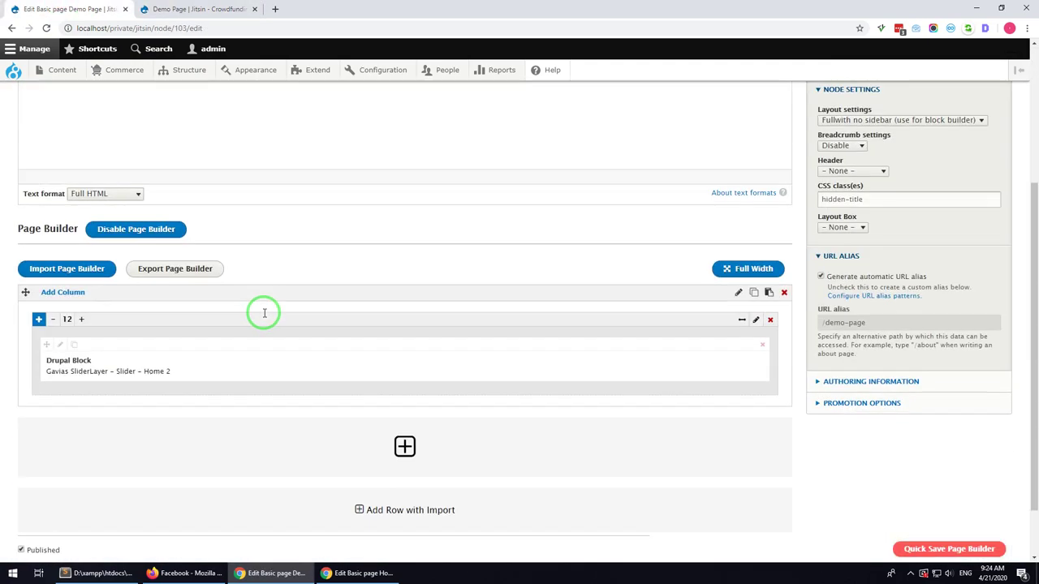
pyautogui.scroll(-1, 267, 349)
pyautogui.click(423, 391)
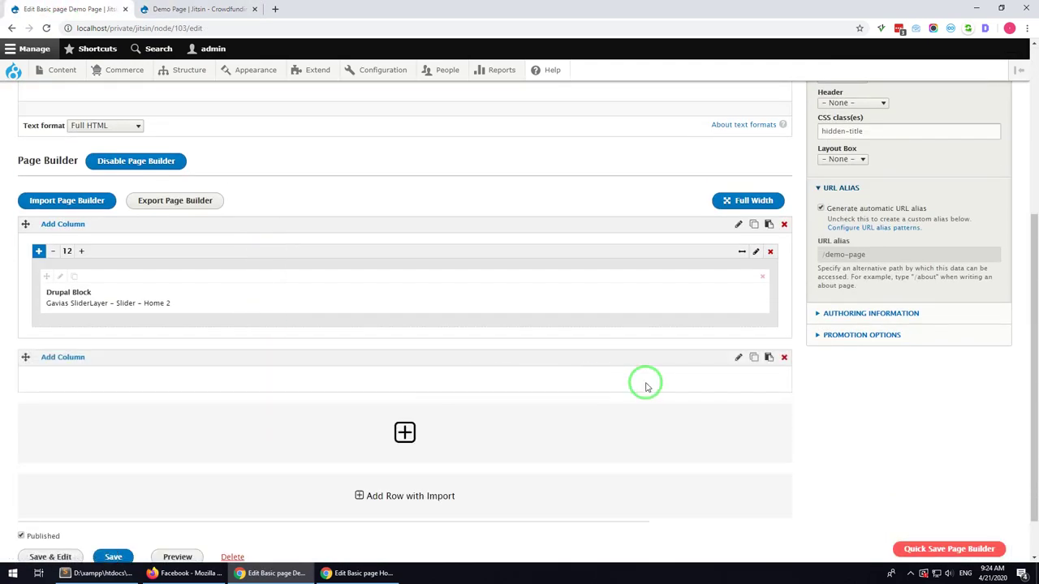
pyautogui.moveTo(63, 361)
pyautogui.click(63, 406)
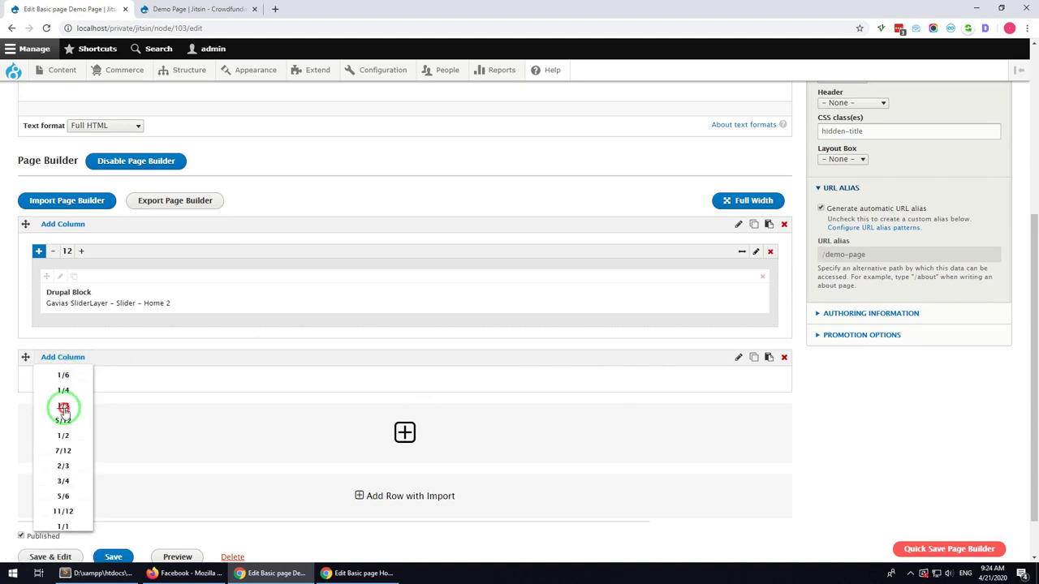
pyautogui.scroll(-2, 235, 338)
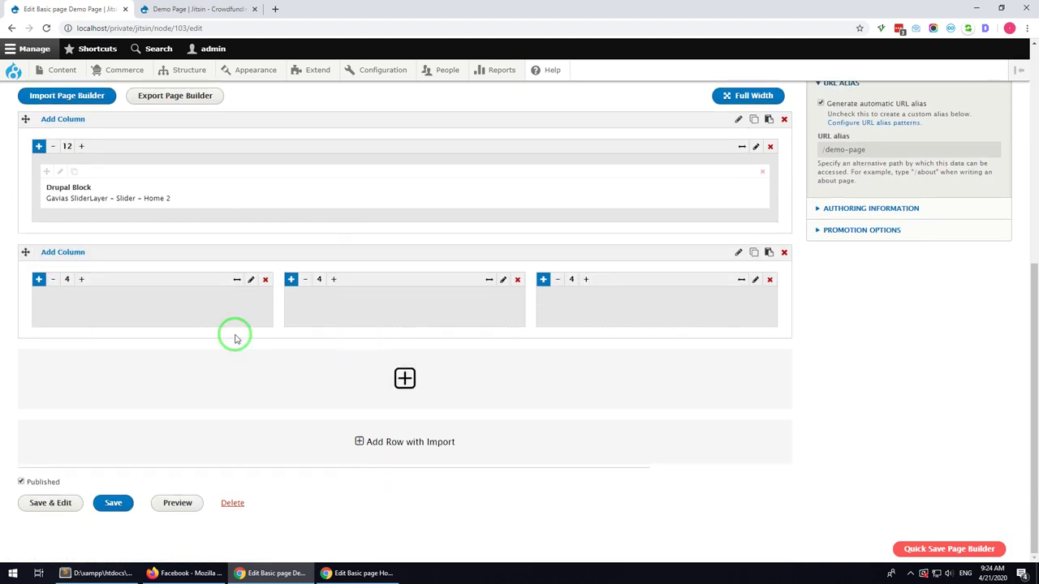
# - Add a Heading element to the first column of the second row with the title "Let's Create On Your Own Terms"
pyautogui.click(38, 280)
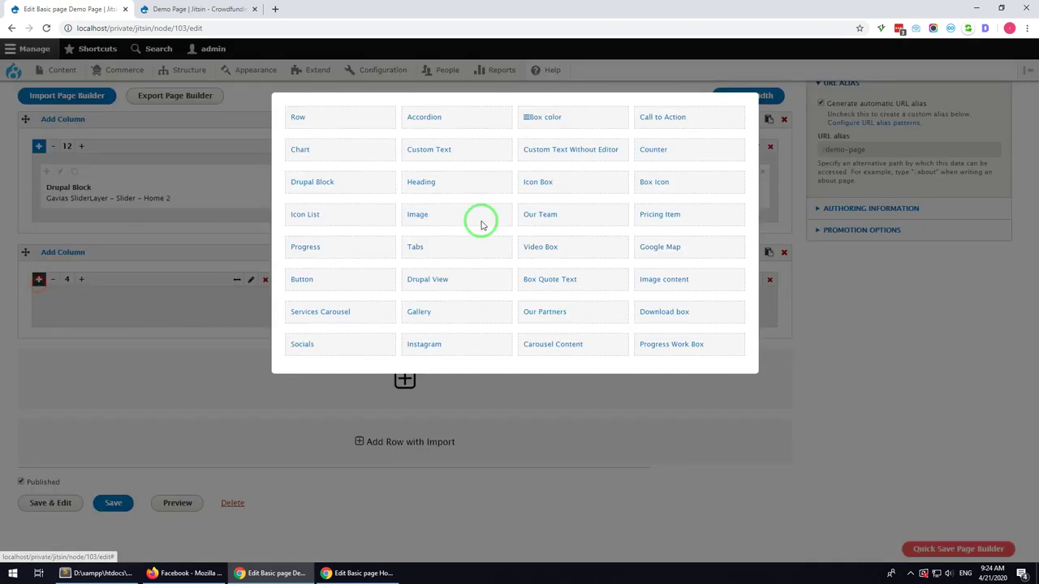
pyautogui.click(428, 191)
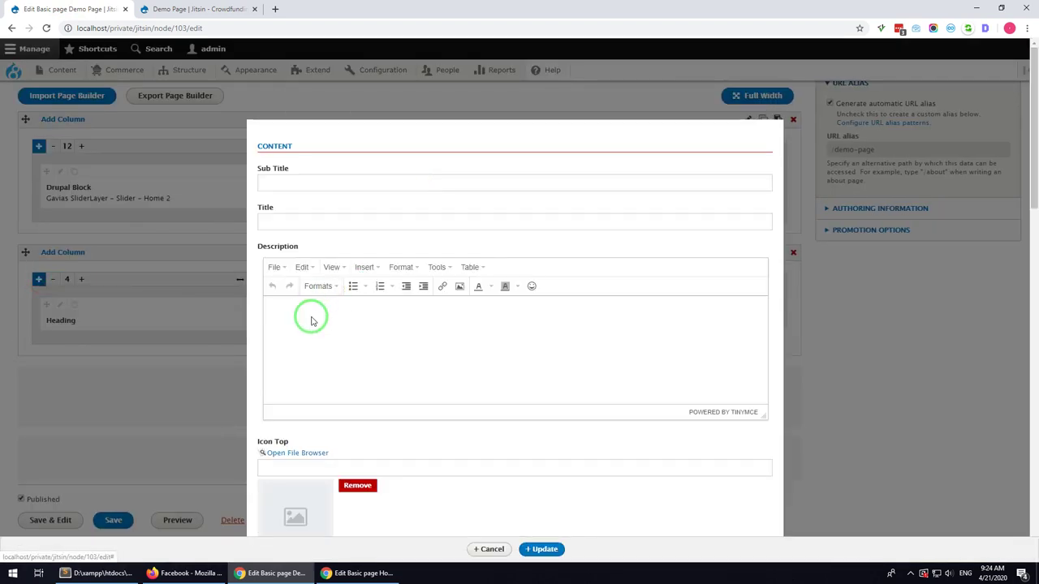
pyautogui.hotkey('alt', 'Tab')
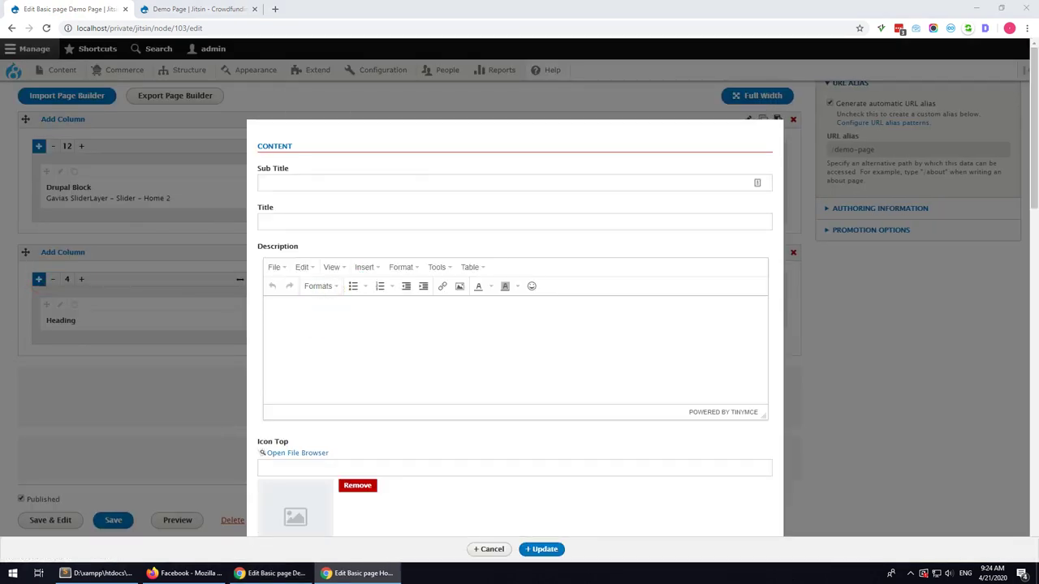
pyautogui.click(448, 213)
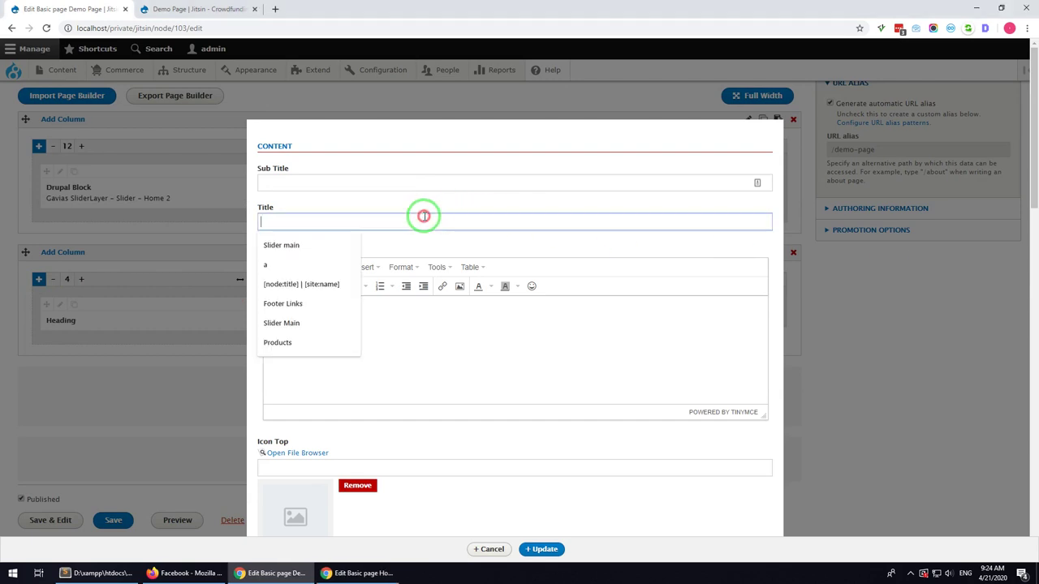
pyautogui.write("Let's Create On Your Own Terms")
# - Set the heading's Icon Top image to icon-heading.svg from the icons folder
pyautogui.scroll(-2, 463, 338)
pyautogui.click(302, 291)
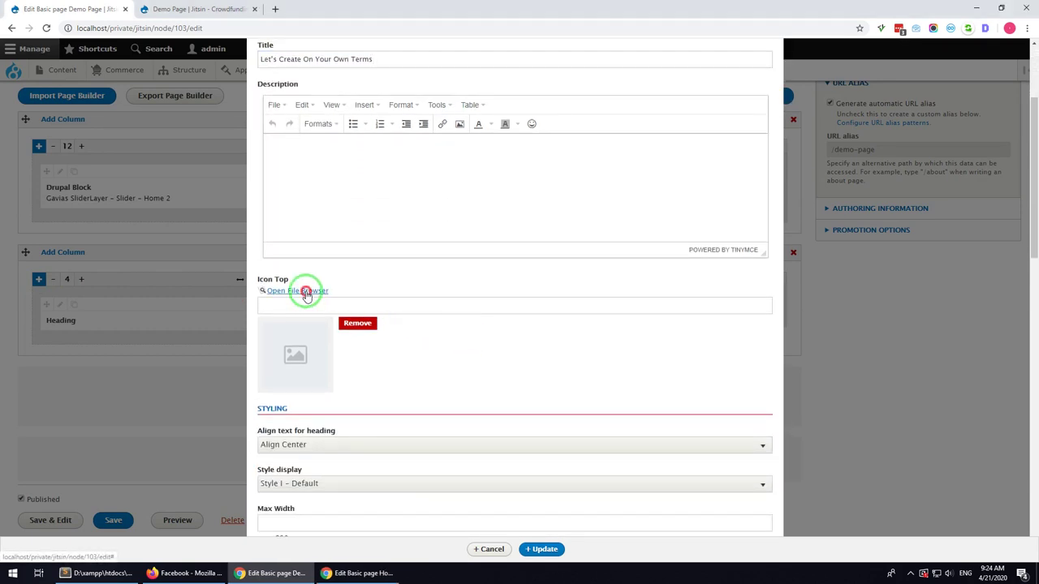
pyautogui.click(174, 128)
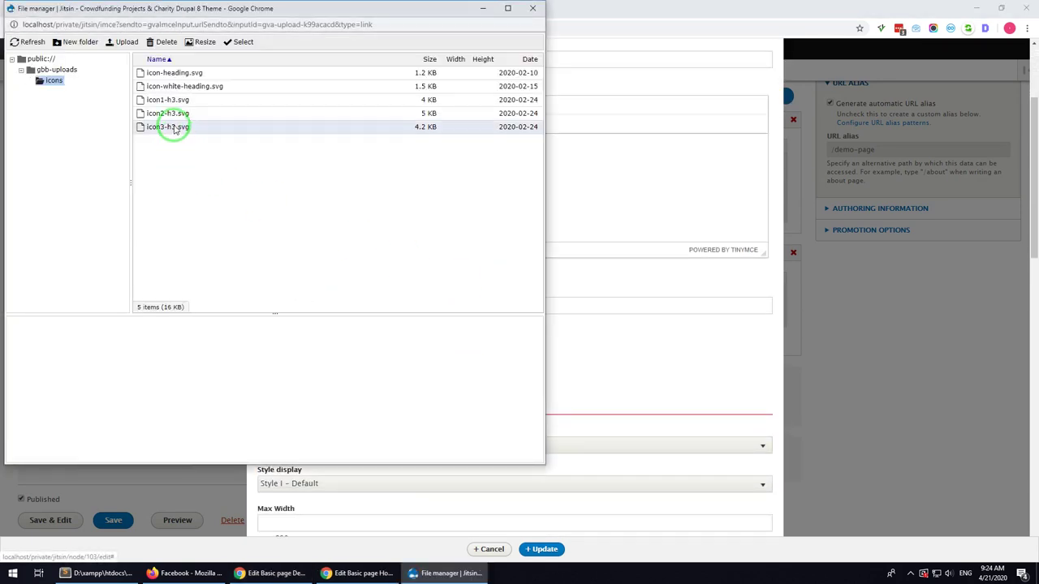
pyautogui.click(180, 72)
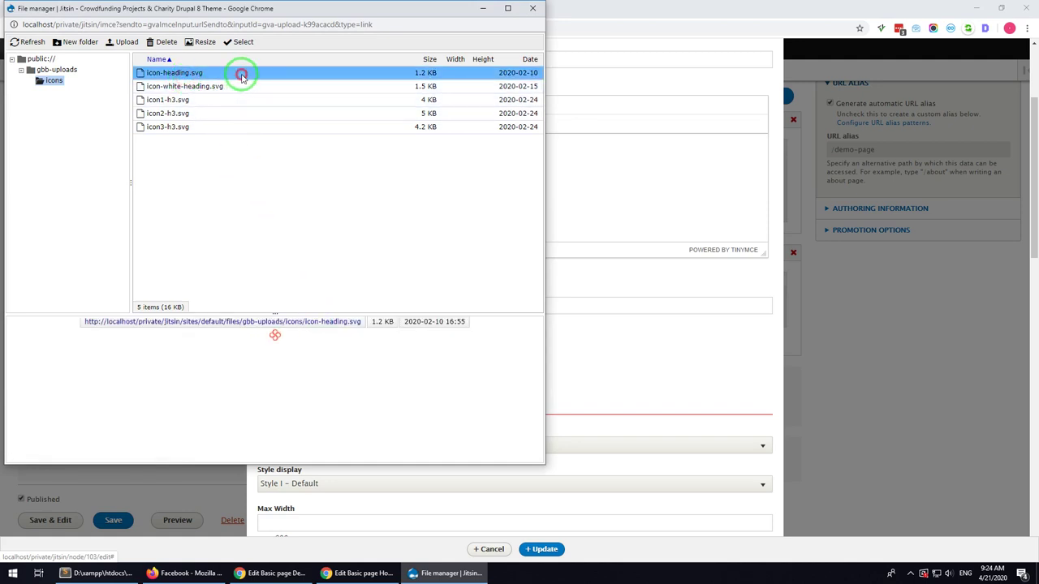
pyautogui.doubleClick(243, 73)
# - Set the heading's text alignment to Align Left and its style display to "Style II - Icon", and apply the element settings
pyautogui.scroll(-2, 310, 331)
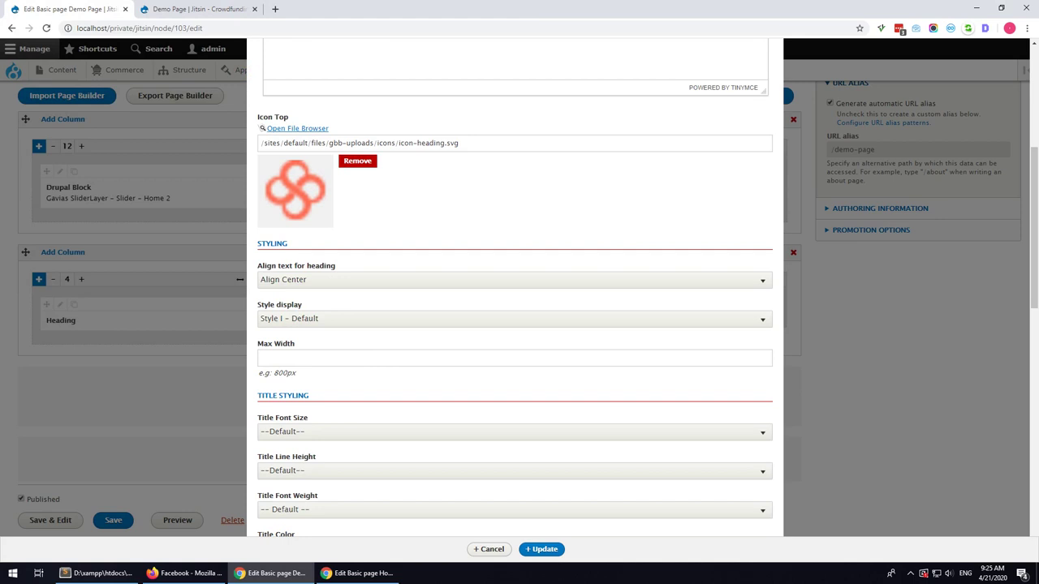
pyautogui.click(341, 280)
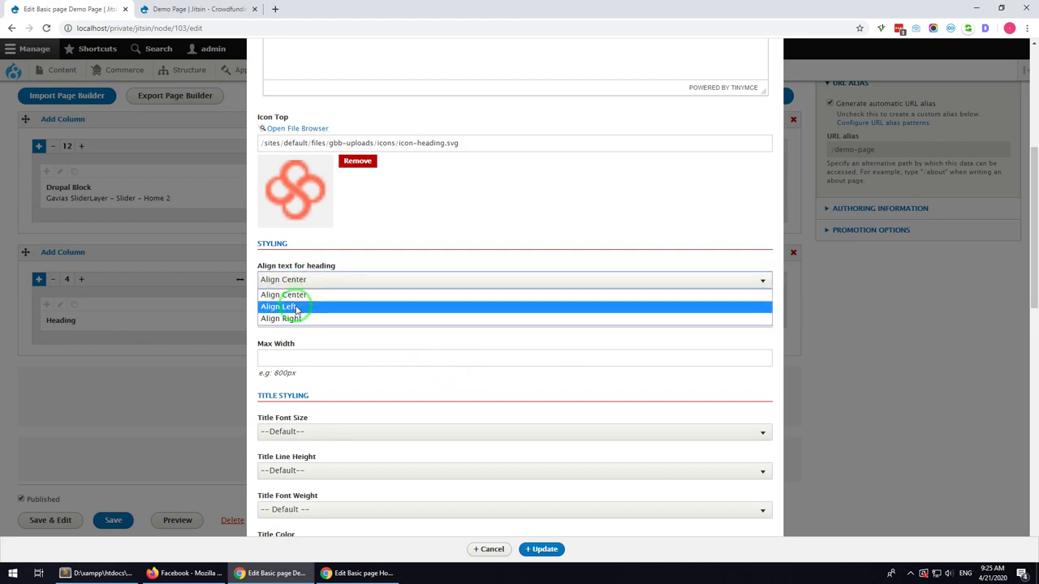
pyautogui.click(311, 307)
pyautogui.click(313, 318)
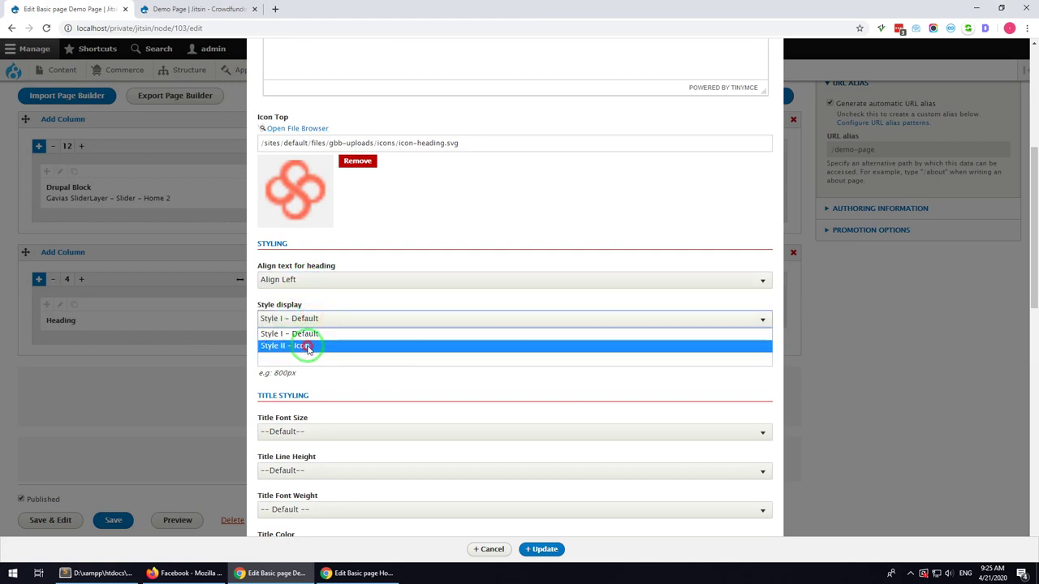
pyautogui.click(307, 344)
pyautogui.scroll(-1, 454, 511)
pyautogui.click(541, 550)
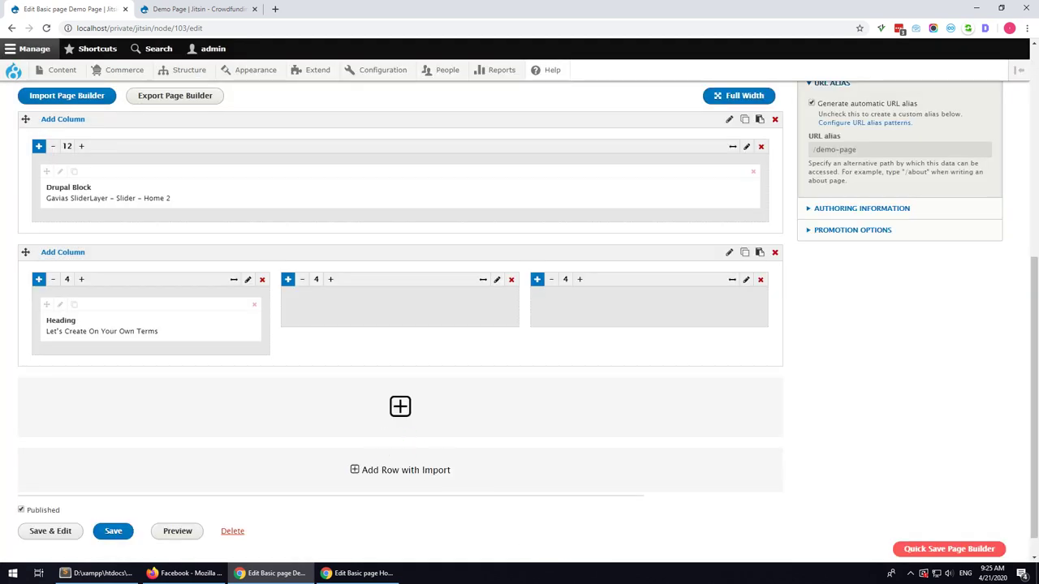
pyautogui.click(289, 320)
pyautogui.click(288, 280)
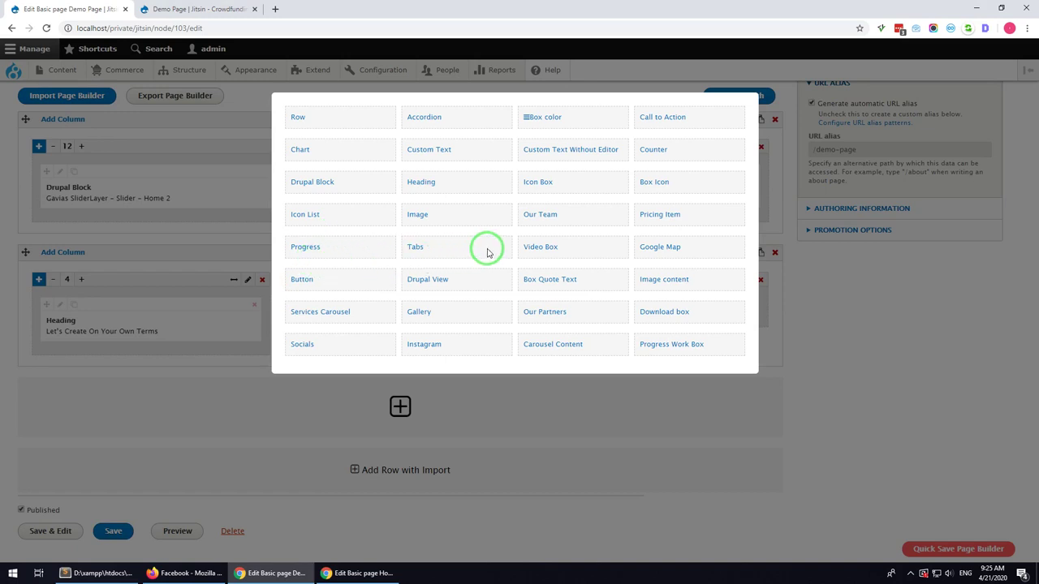
pyautogui.click(529, 251)
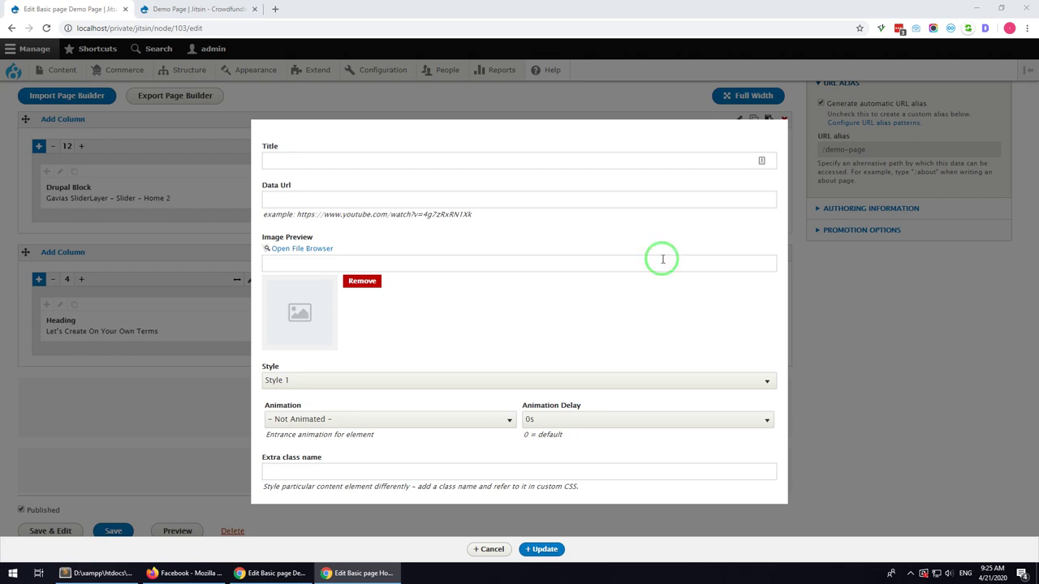
pyautogui.click(426, 203)
pyautogui.write('https://www.youtube.com/watch?v=aSE0lkcefIk')
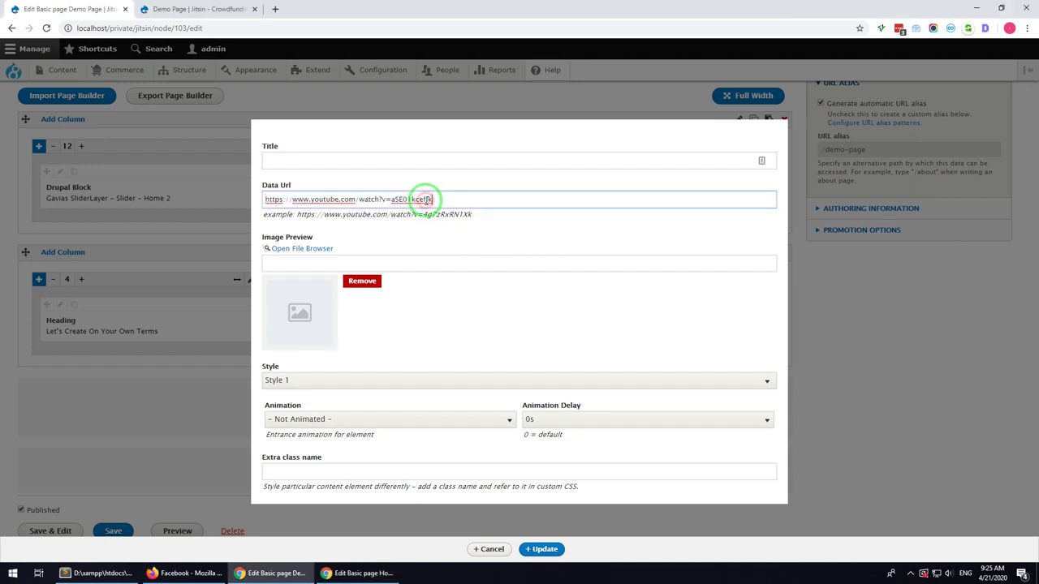
# - Set the Video Box's preview image to bg-video-h2.jpg from the gbb-uploads folder and apply the element settings
pyautogui.click(320, 252)
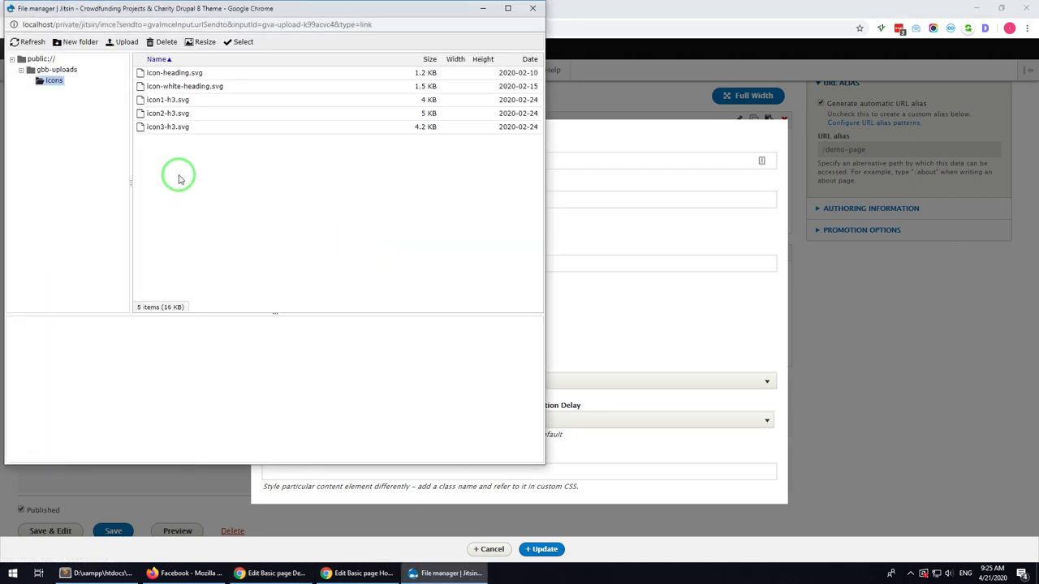
pyautogui.click(57, 70)
pyautogui.scroll(-3, 216, 197)
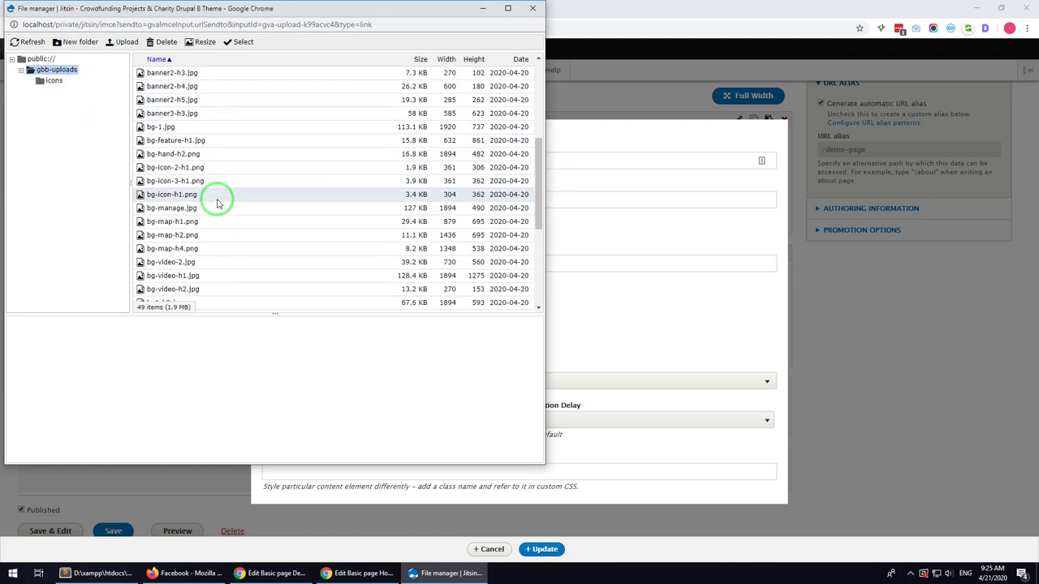
pyautogui.scroll(-2, 218, 203)
pyautogui.scroll(-2, 216, 201)
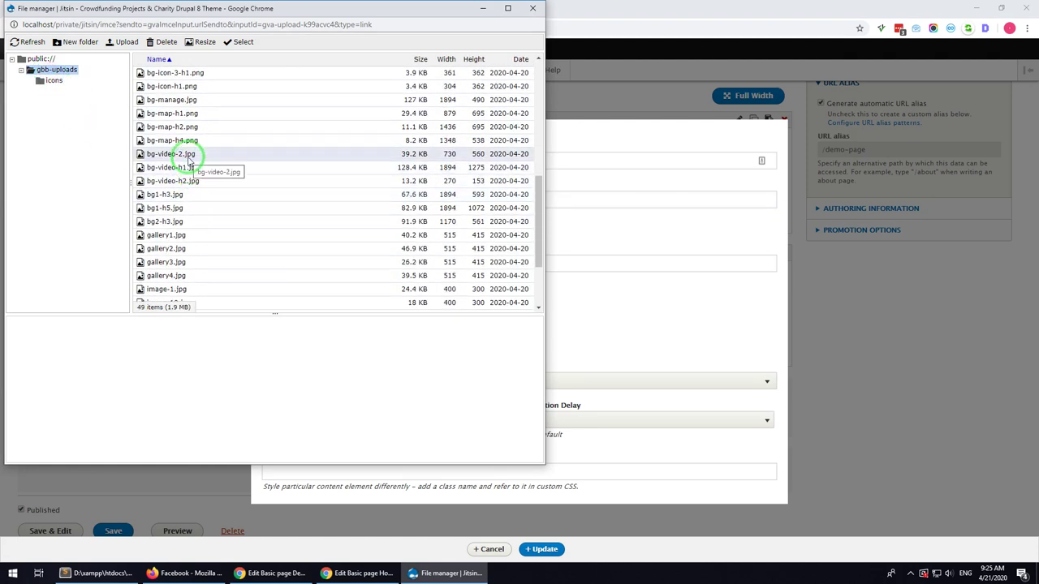
pyautogui.doubleClick(186, 181)
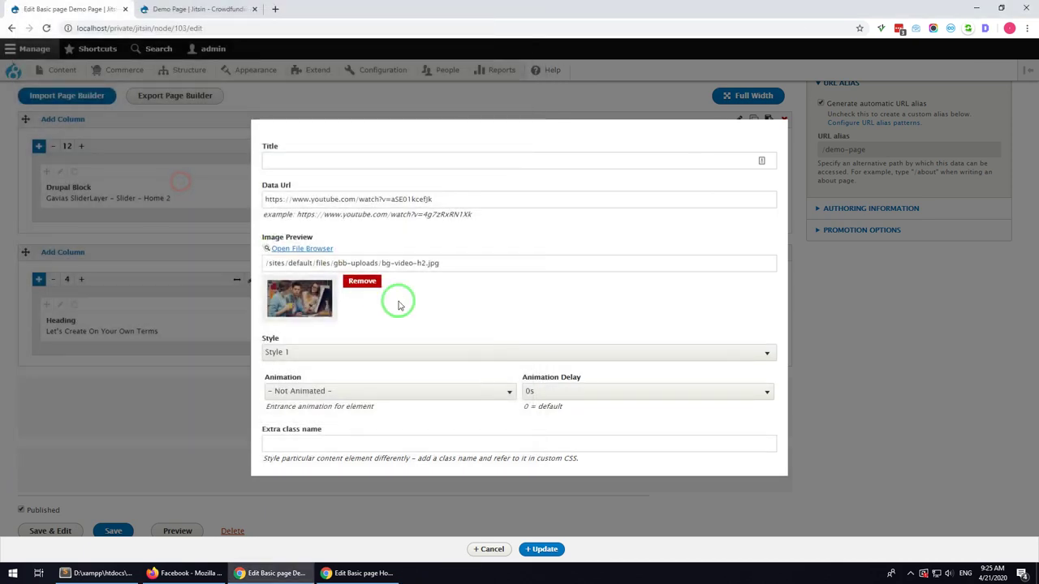
pyautogui.click(539, 549)
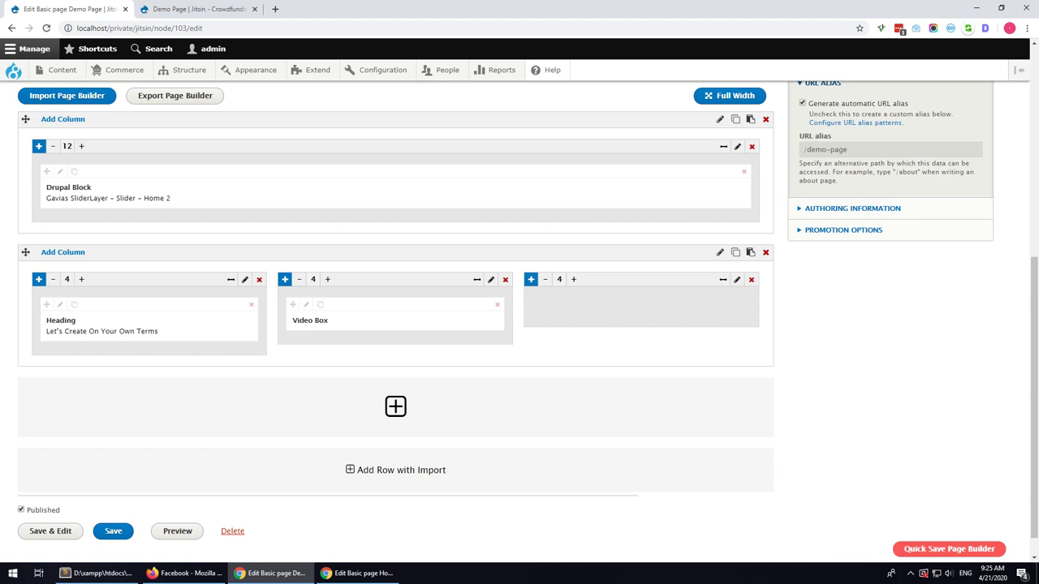
# - Add Custom Text to the third column: "Start a Business to develop a direct relationship with your biggest fans and generate predictable, recurring revenue from your creative work."
pyautogui.click(531, 280)
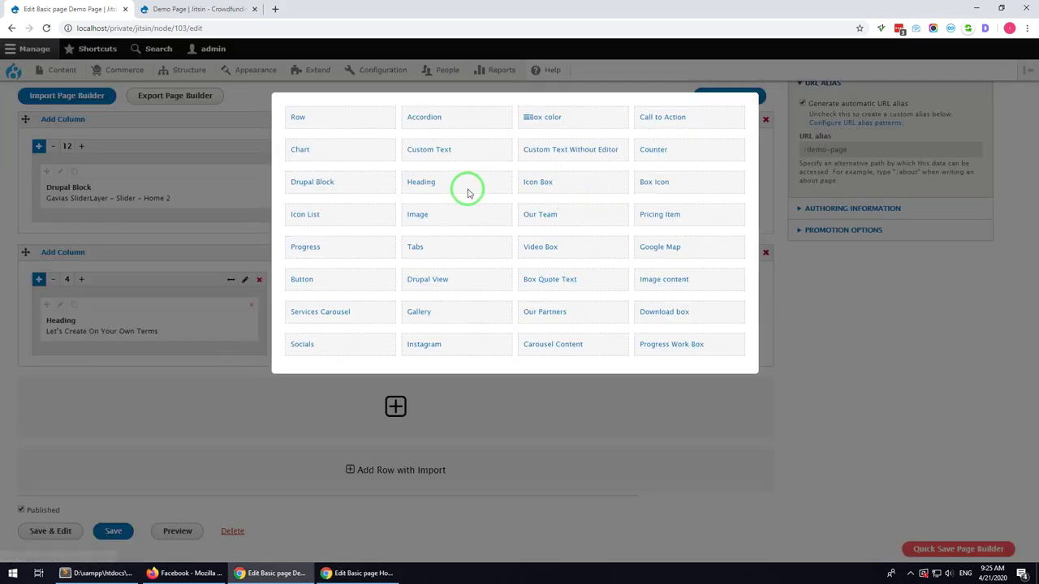
pyautogui.click(427, 159)
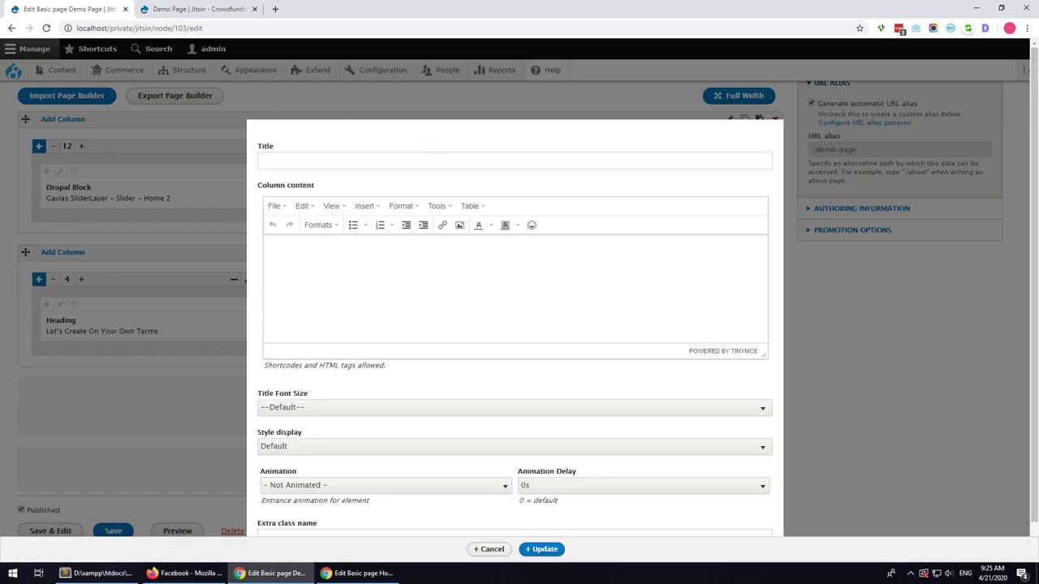
pyautogui.click(628, 300)
pyautogui.write('Start a Business to develop a direct relationship with your biggest fans and generate predictable, recurring revenue from your creative work.')
pyautogui.click(541, 550)
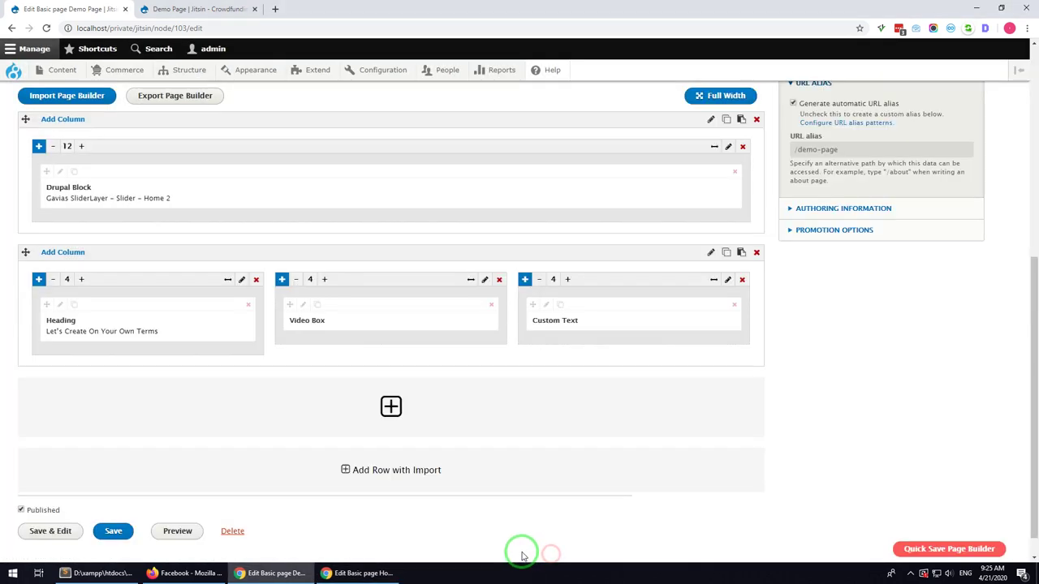
# - Quick-save the page builder and reload the public view of Demo Page to check the three-column row
pyautogui.click(934, 551)
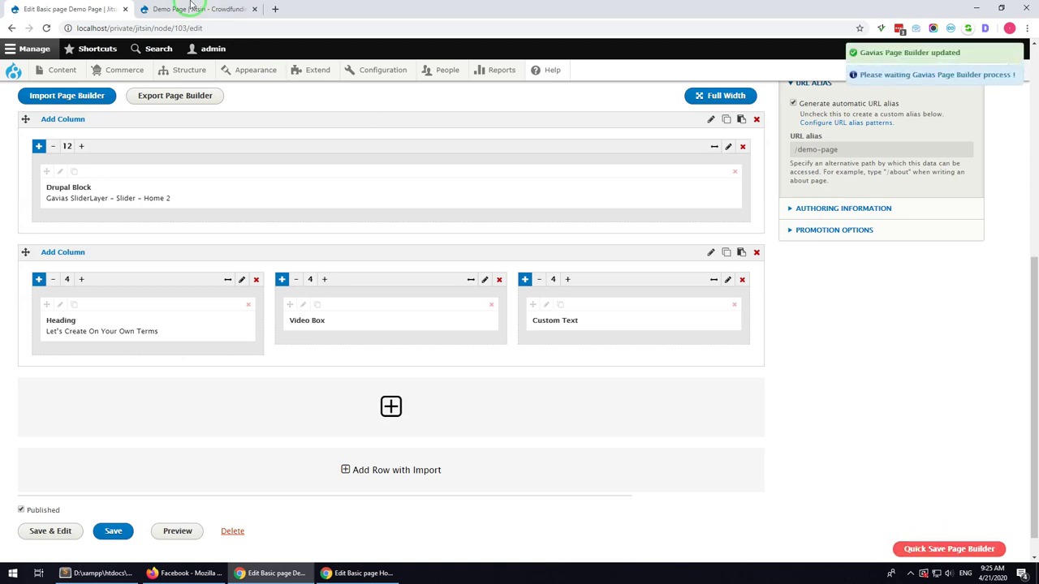
pyautogui.click(191, 9)
pyautogui.click(46, 27)
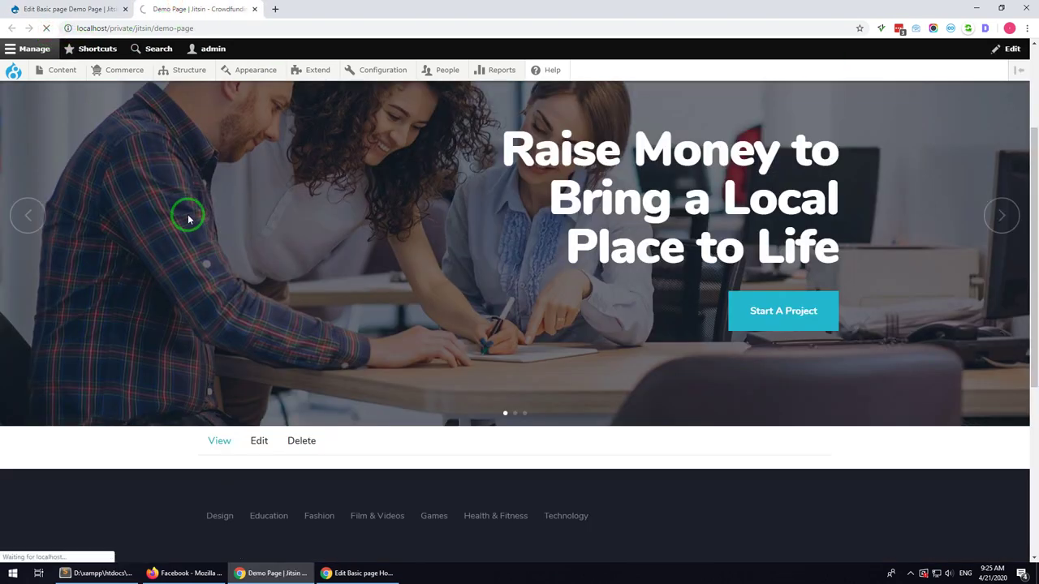
pyautogui.scroll(-3, 188, 214)
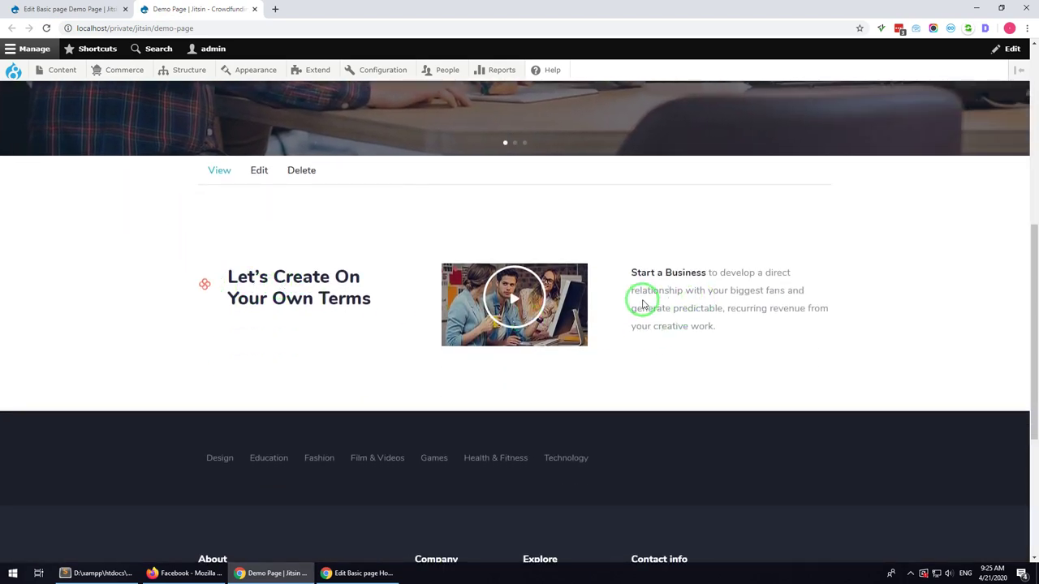
# - Return to the page editor, switch the second column's Video Box to the second style option, and quick-save the page builder
pyautogui.hotkey('alt', 'Tab')
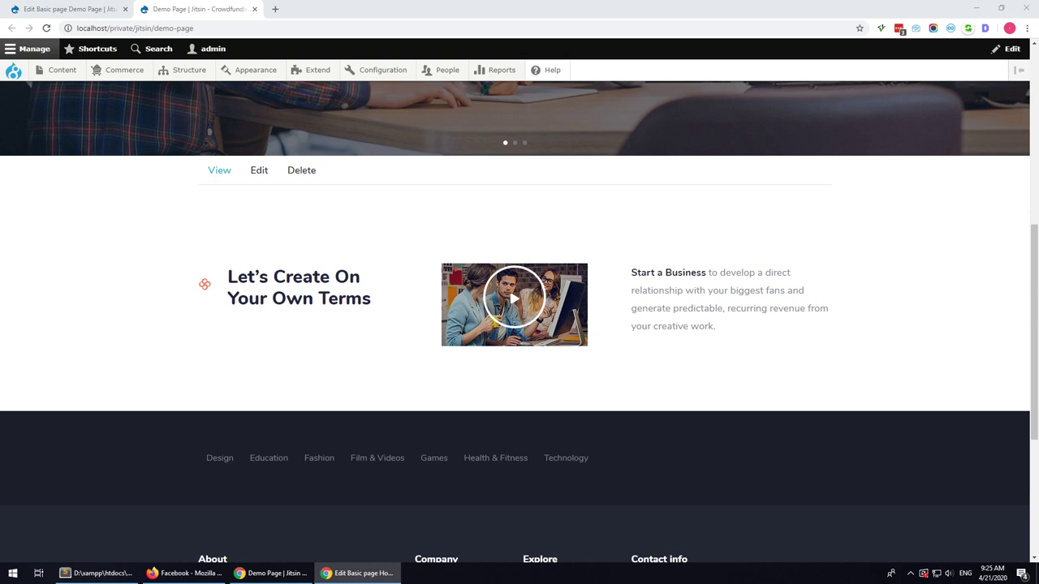
pyautogui.click(48, 8)
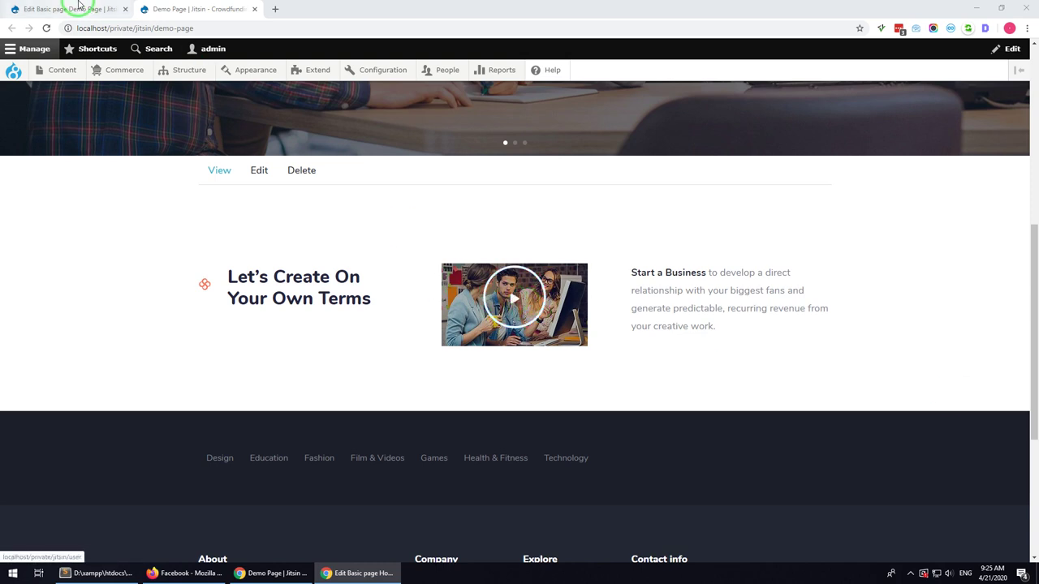
pyautogui.click(302, 304)
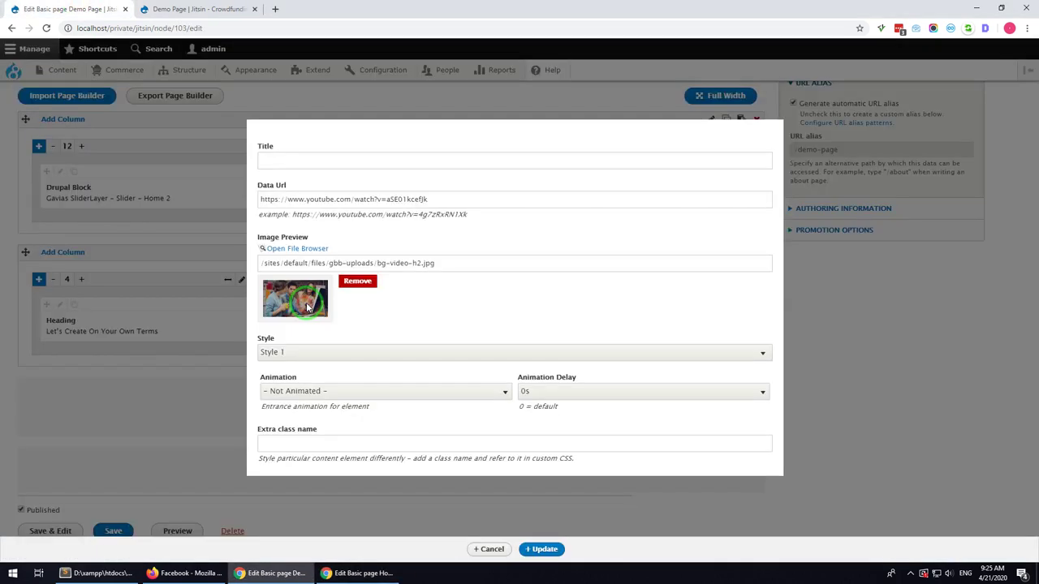
pyautogui.click(319, 354)
pyautogui.click(306, 376)
pyautogui.click(540, 549)
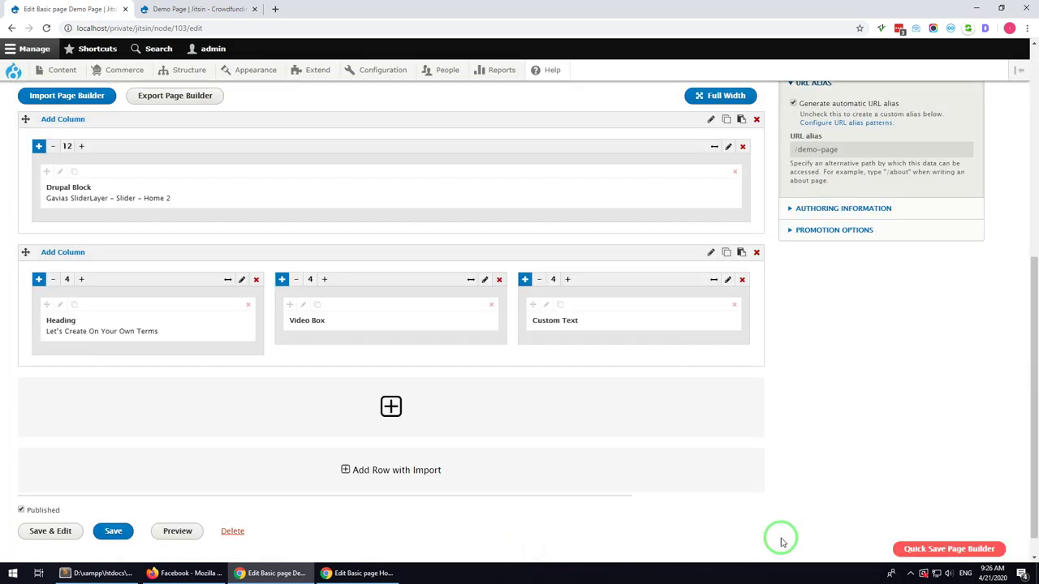
pyautogui.click(933, 549)
# - Reload the public view of Demo Page, play the video from the restyled Video Box, and close the video popup
pyautogui.click(167, 9)
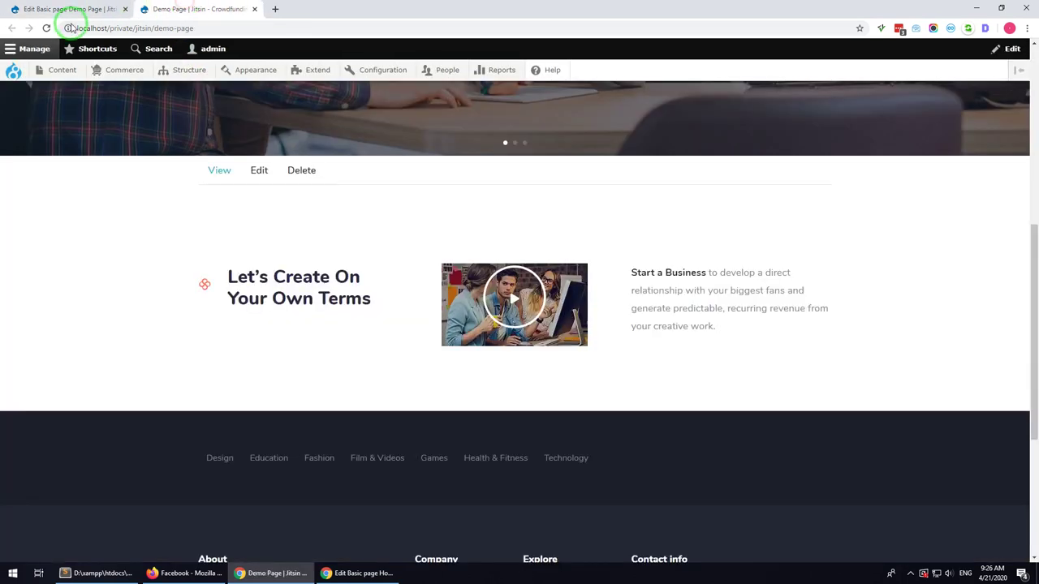
pyautogui.click(46, 27)
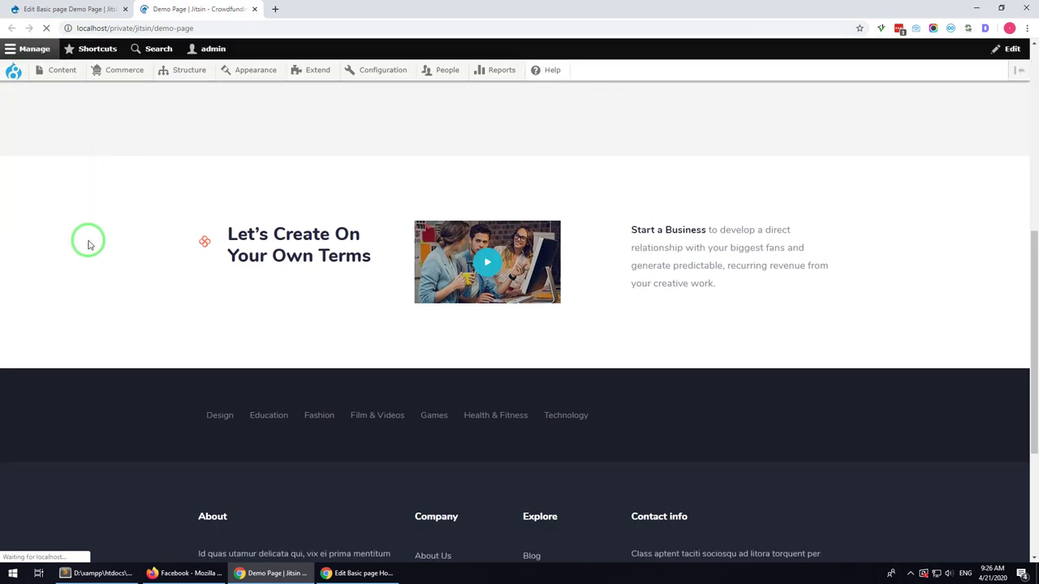
pyautogui.click(487, 307)
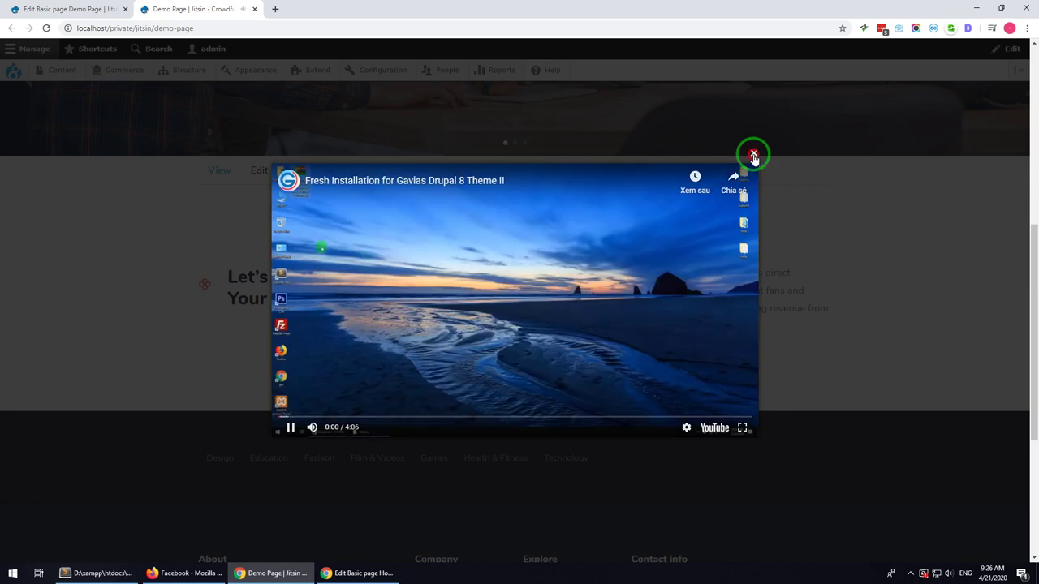
pyautogui.click(754, 154)
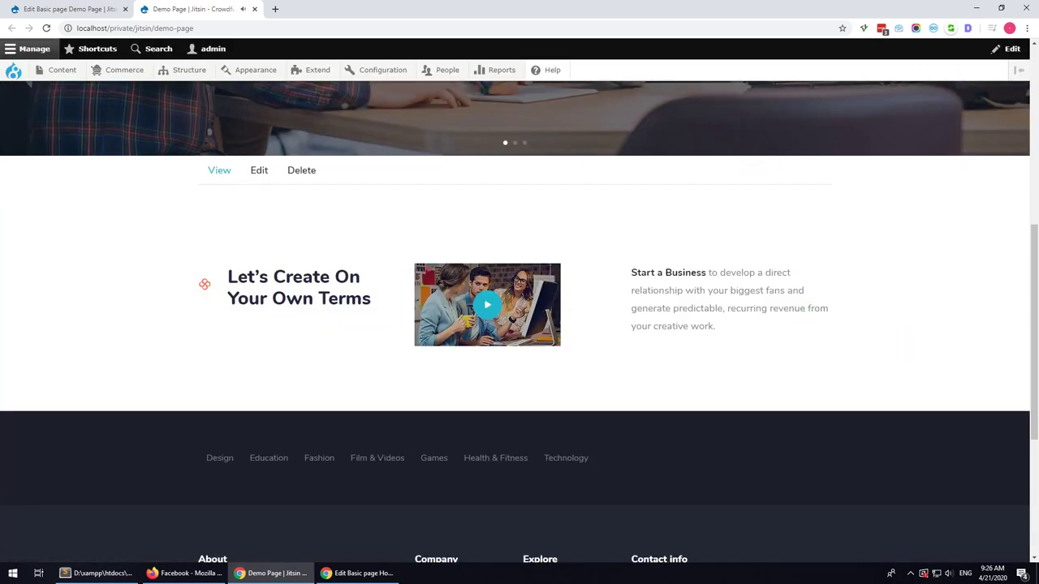
# - Return to the page editor and add a row with one 1/1 column below the three-column row
pyautogui.click(65, 9)
pyautogui.scroll(-1, 292, 320)
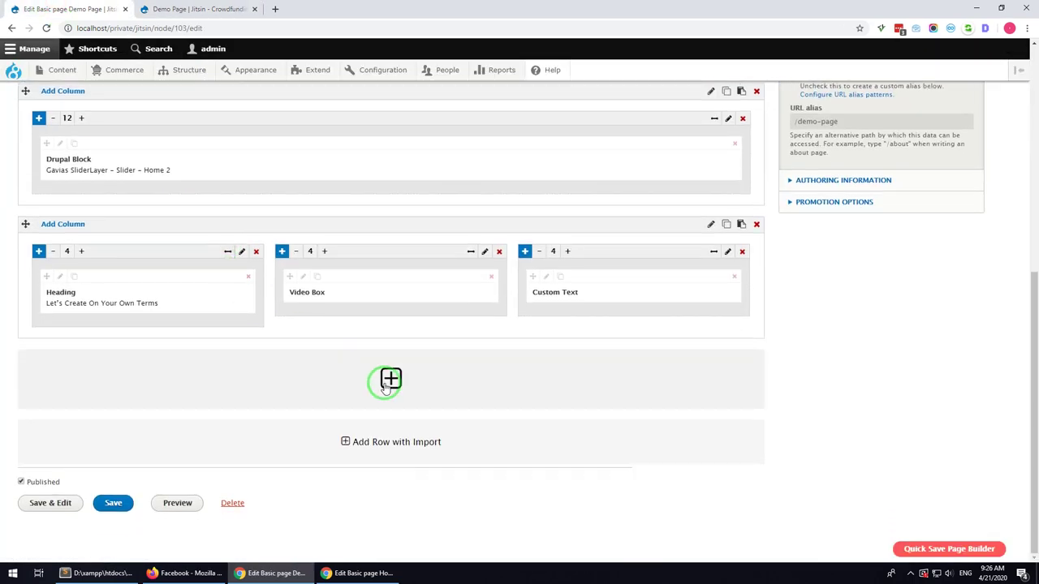
pyautogui.click(390, 380)
pyautogui.scroll(-1, 162, 341)
pyautogui.click(51, 303)
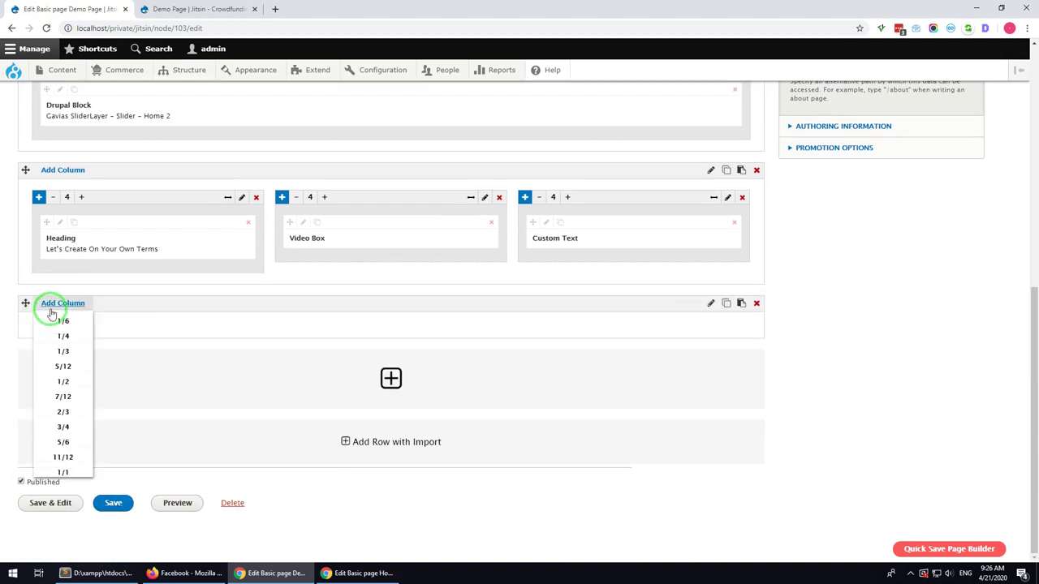
pyautogui.click(64, 472)
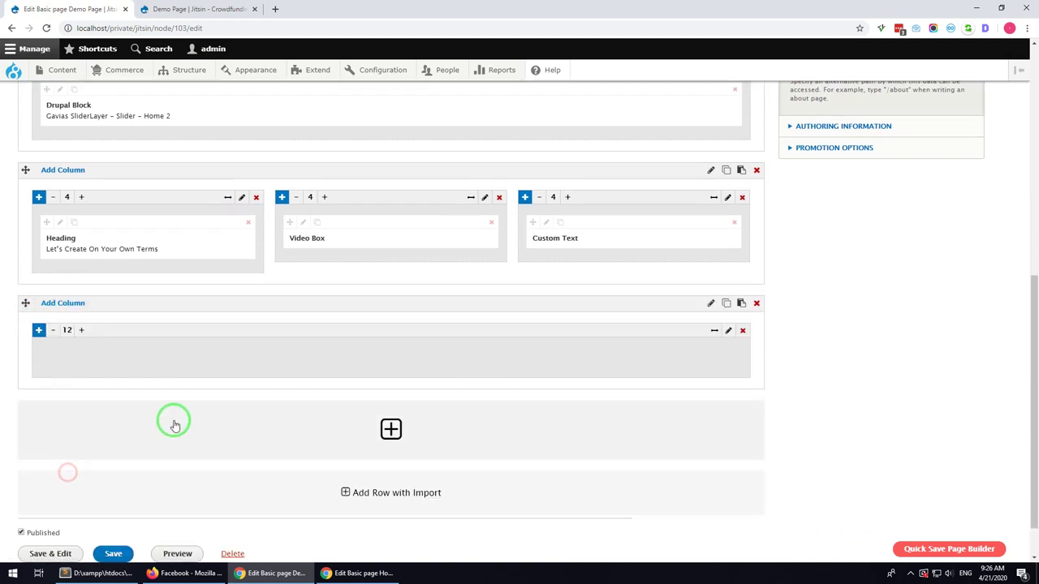
# - Add a Heading element to the new column with sub title "Businesses You Can Back" and title "Explore Projects"
pyautogui.click(38, 330)
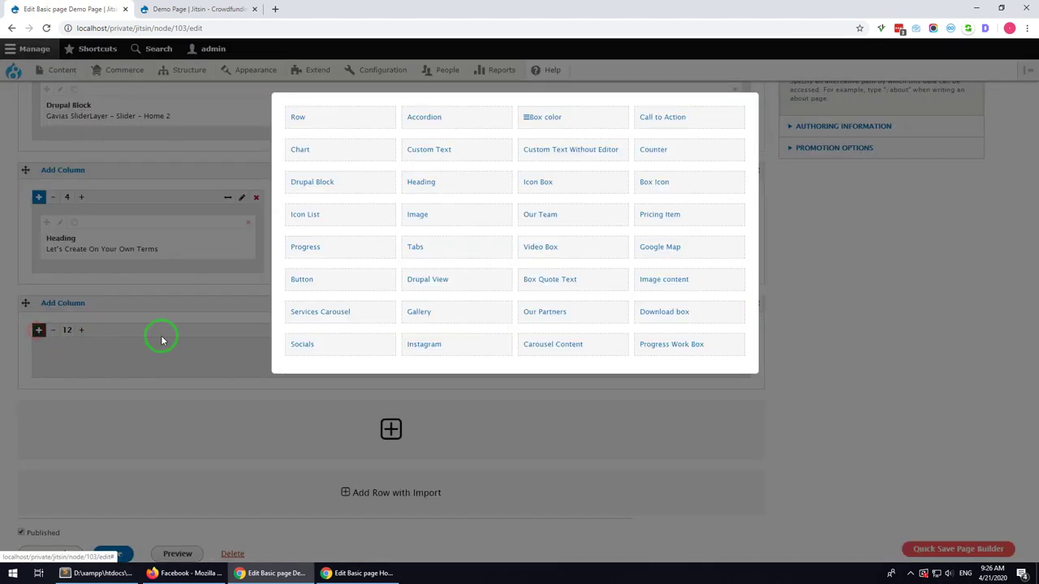
pyautogui.click(422, 183)
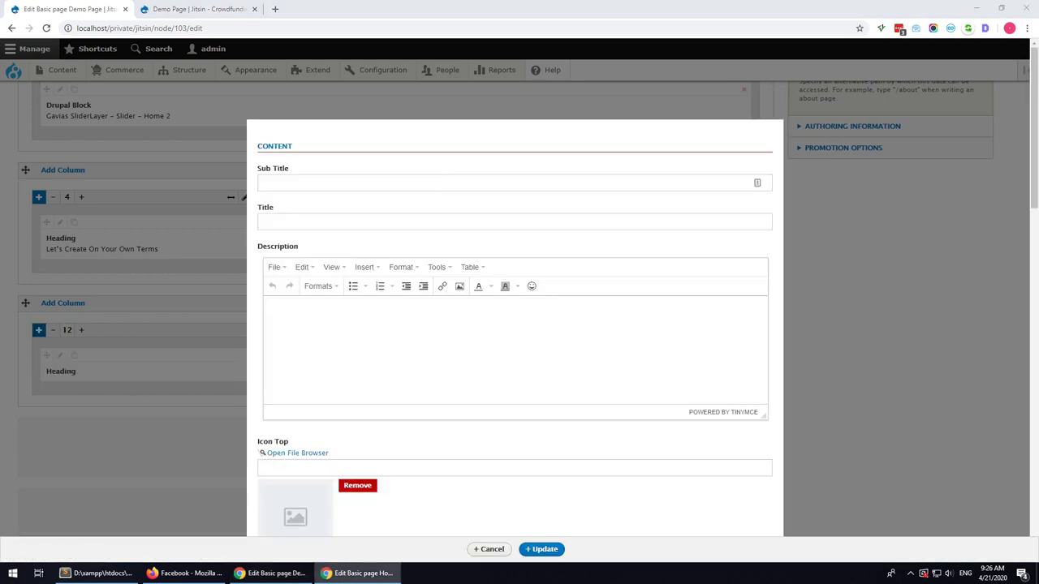
pyautogui.click(454, 176)
pyautogui.write('Businesses You Can Back')
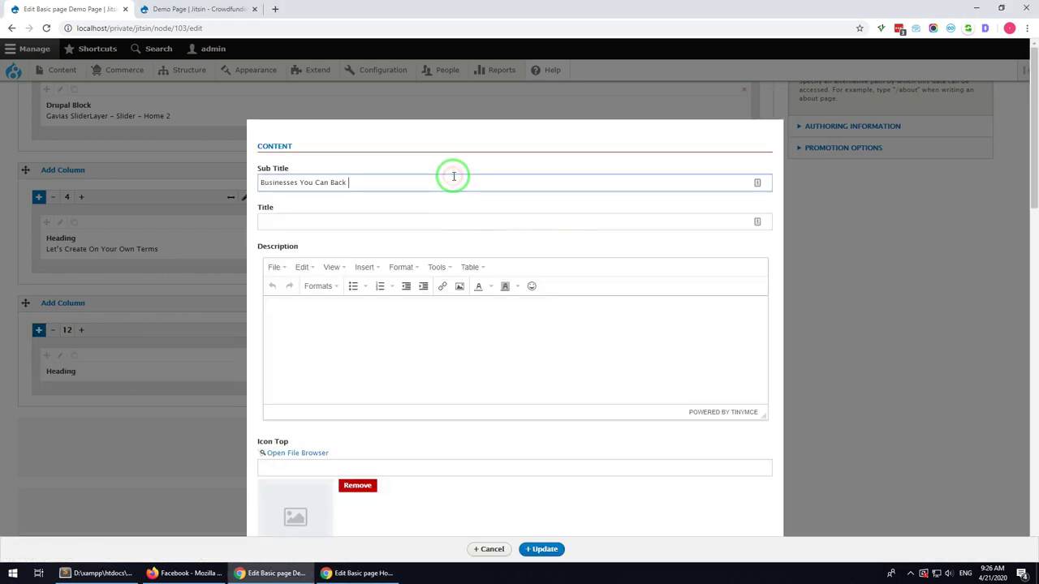
pyautogui.hotkey('alt', 'Tab')
pyautogui.click(446, 224)
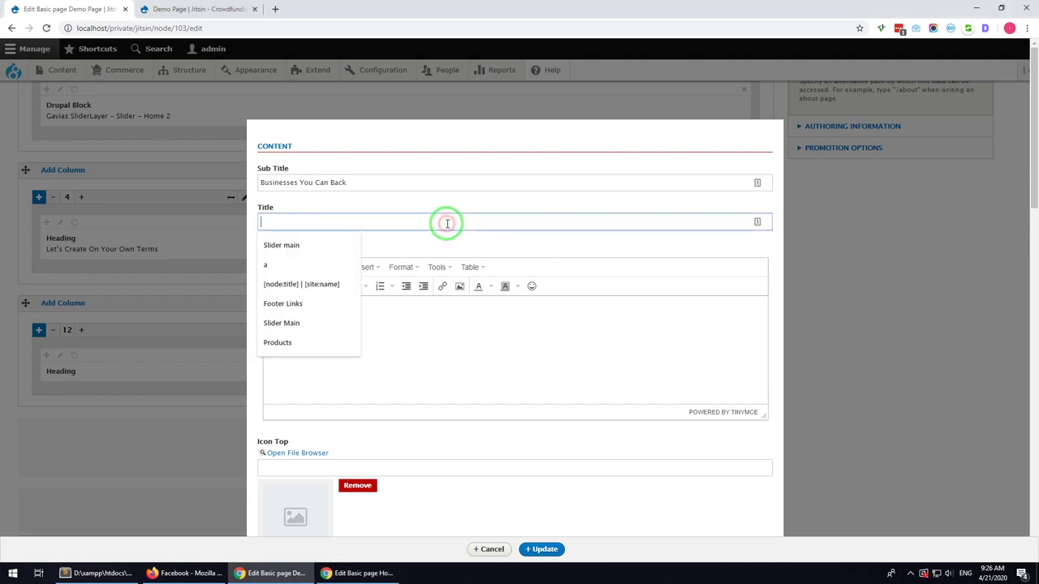
pyautogui.write('Explore Projects')
# - Set the heading's top icon to icon-heading.svg from the icons folder, update the element, and quick-save the page builder
pyautogui.scroll(-2, 483, 376)
pyautogui.click(296, 345)
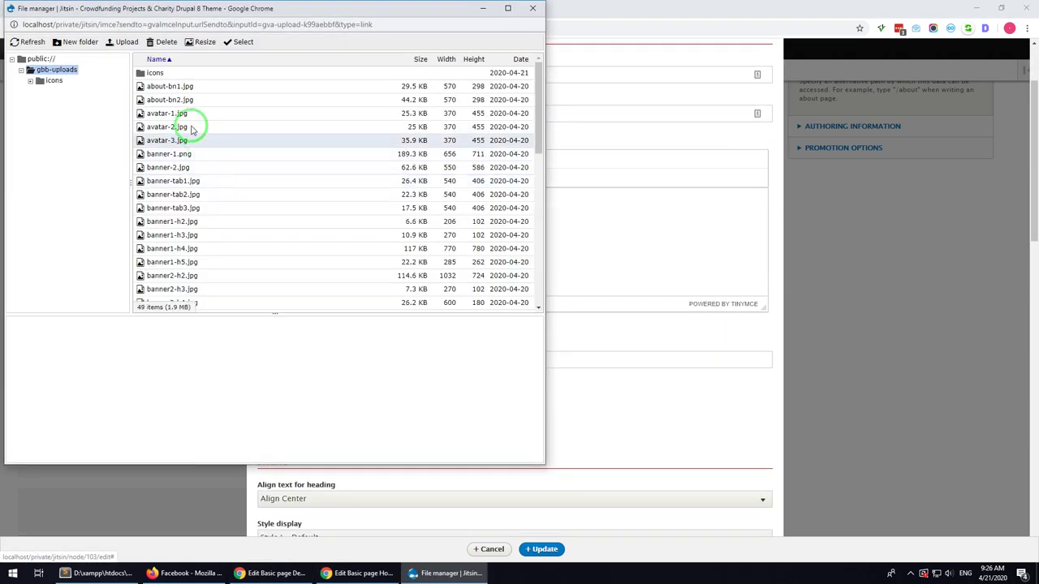
pyautogui.doubleClick(151, 72)
pyautogui.click(192, 73)
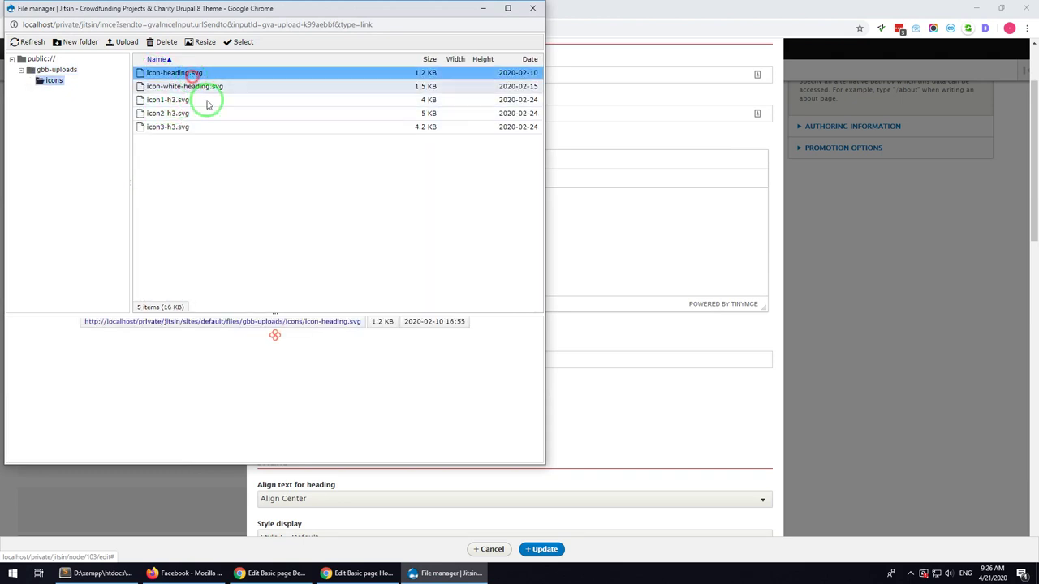
pyautogui.doubleClick(238, 72)
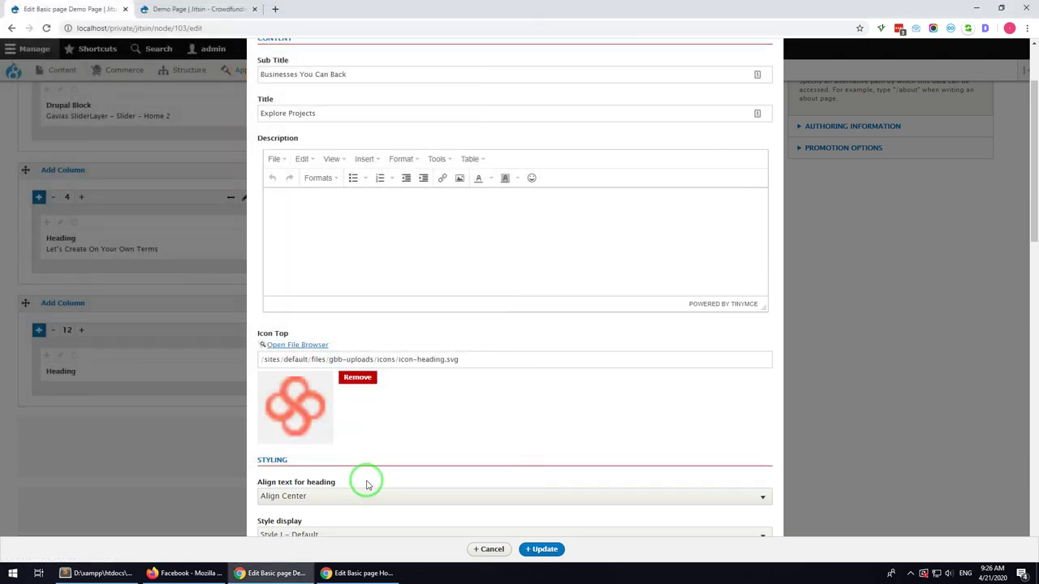
pyautogui.click(541, 550)
pyautogui.click(927, 560)
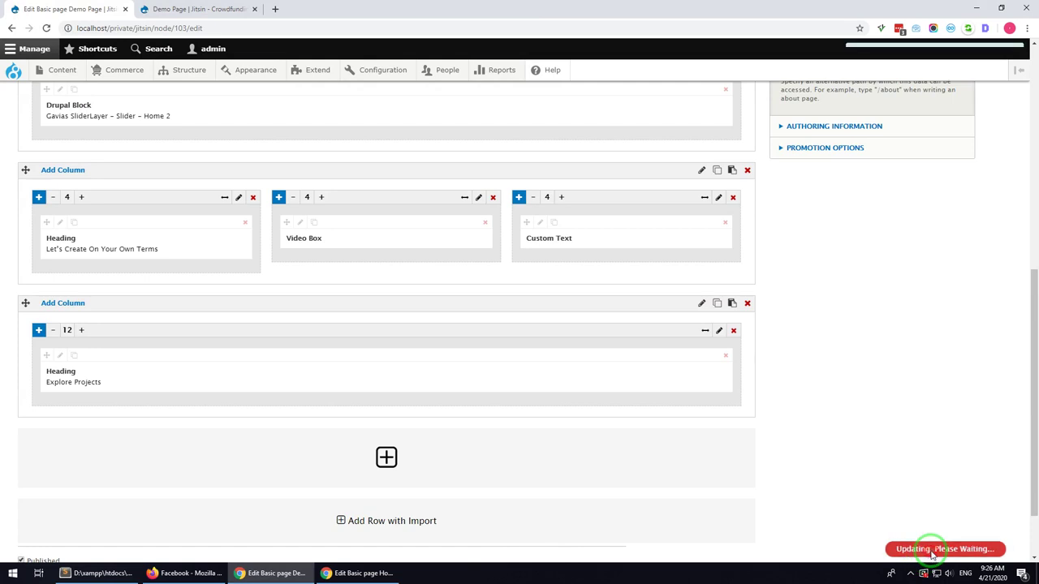
# - Add a Drupal View element to the Explore Projects column using the view "Campaigns || Block - Grid"
pyautogui.click(357, 573)
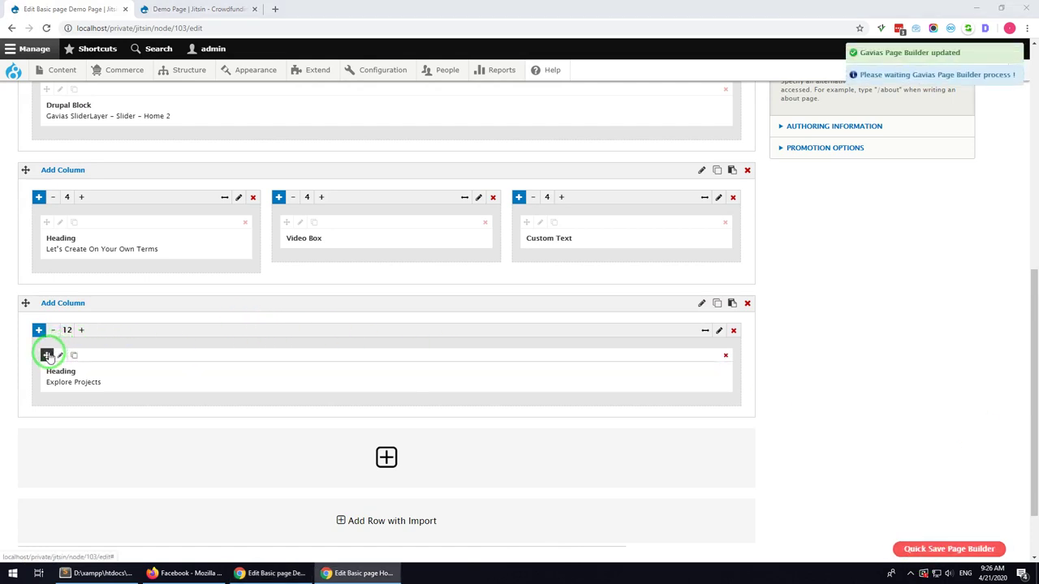
pyautogui.click(47, 356)
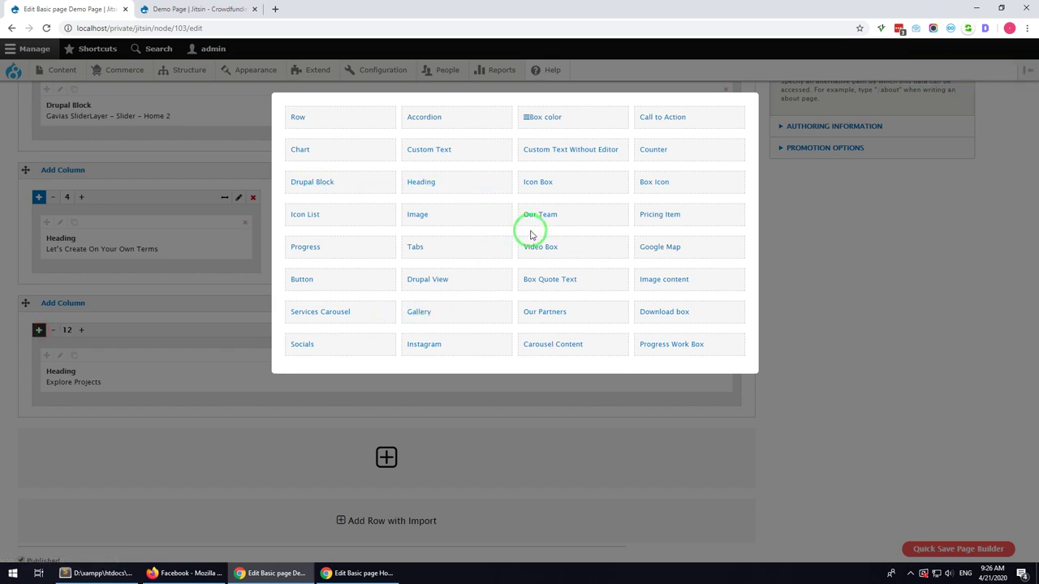
pyautogui.click(433, 281)
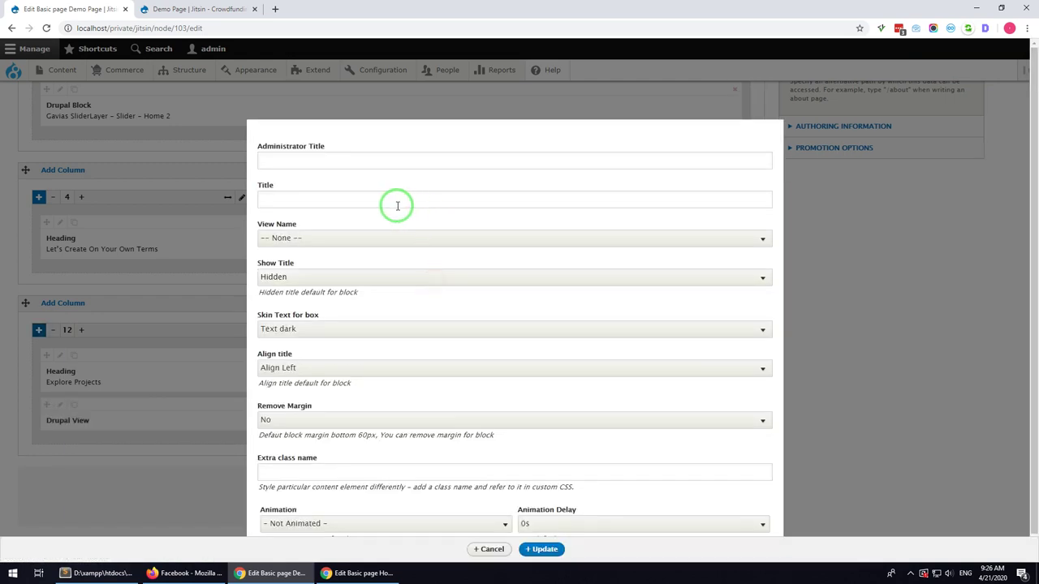
pyautogui.click(309, 239)
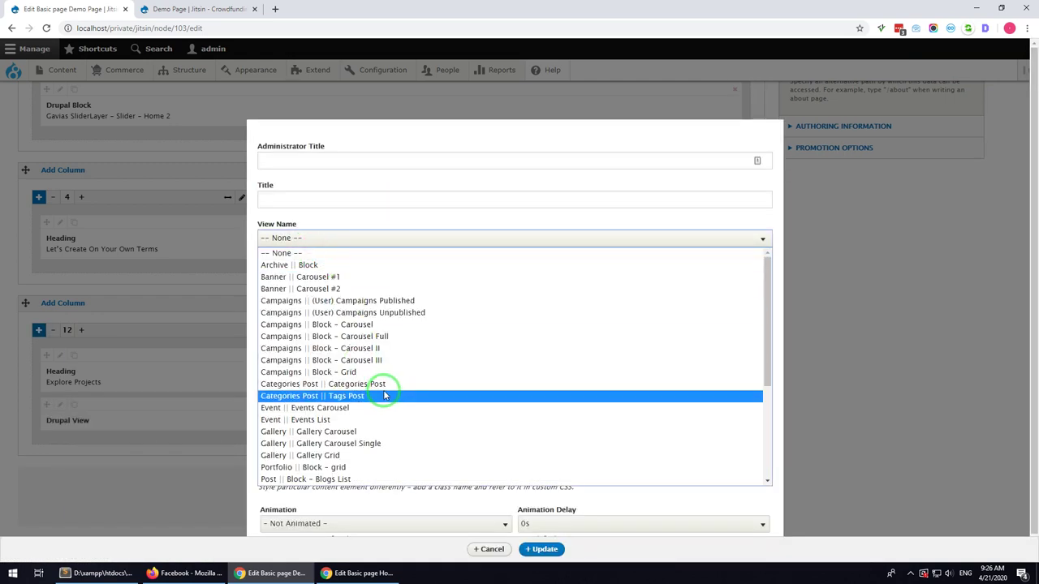
pyautogui.scroll(-3, 385, 395)
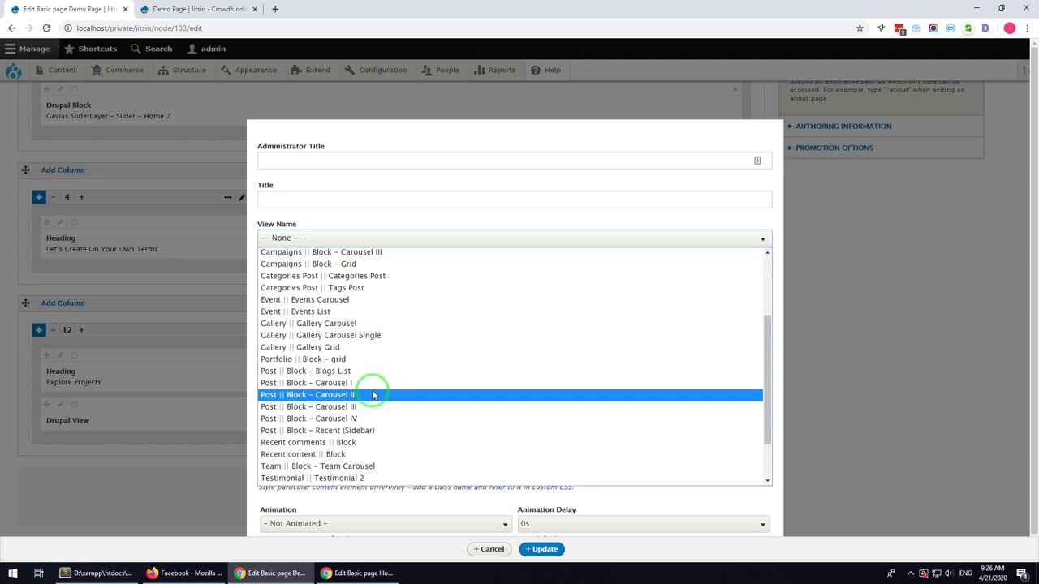
pyautogui.scroll(-2, 372, 396)
pyautogui.scroll(5, 372, 394)
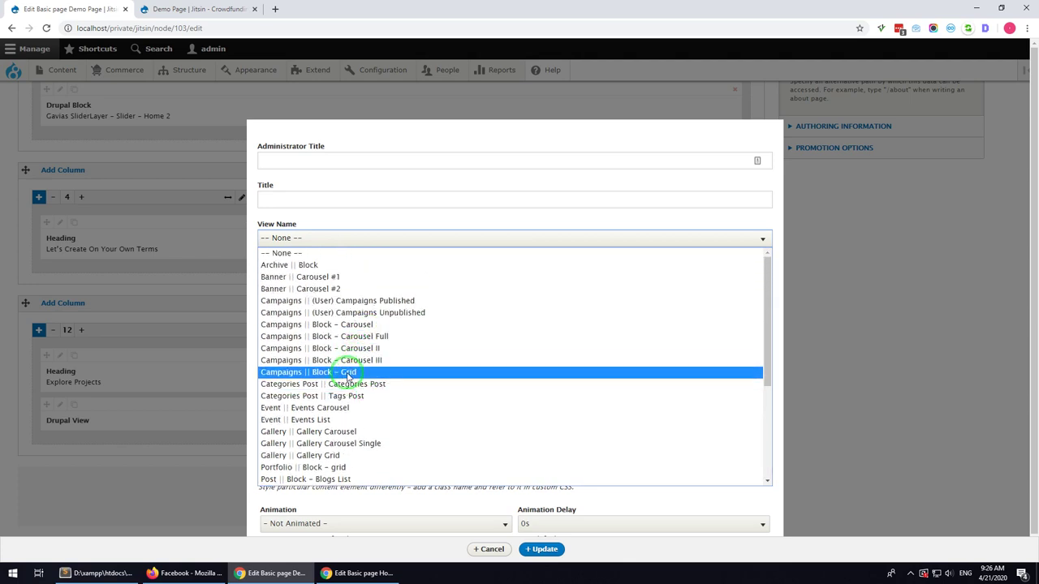
pyautogui.click(347, 371)
pyautogui.click(540, 550)
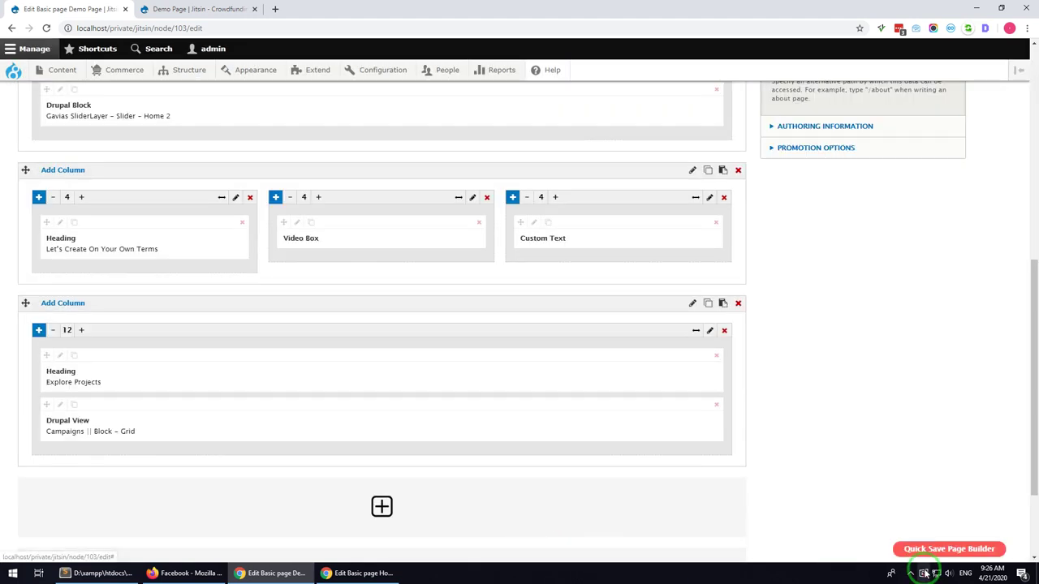
# - Reload the public view of Demo Page and examine the Explore Projects heading and campaign grid
pyautogui.click(174, 8)
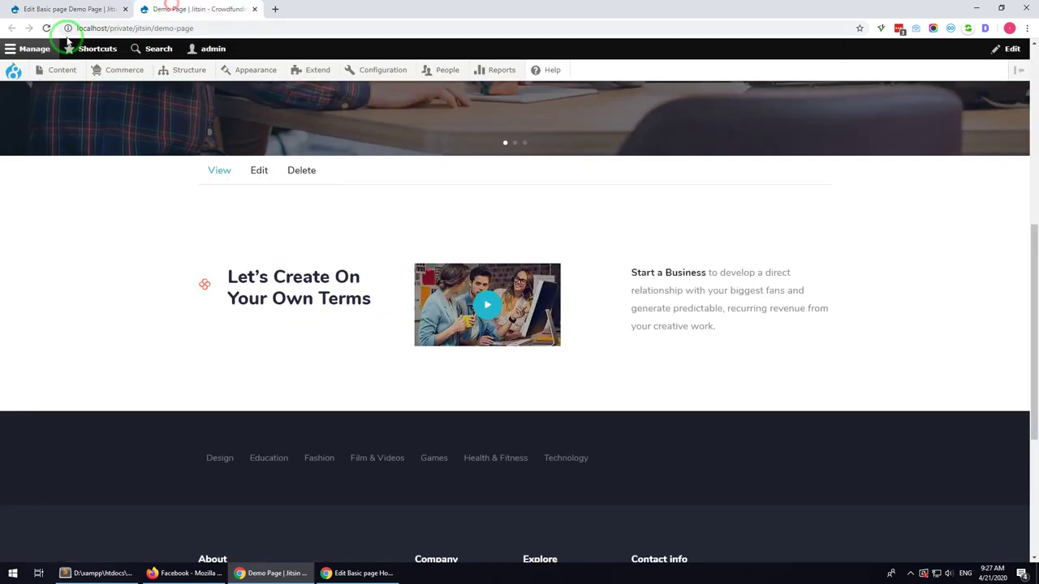
pyautogui.click(46, 27)
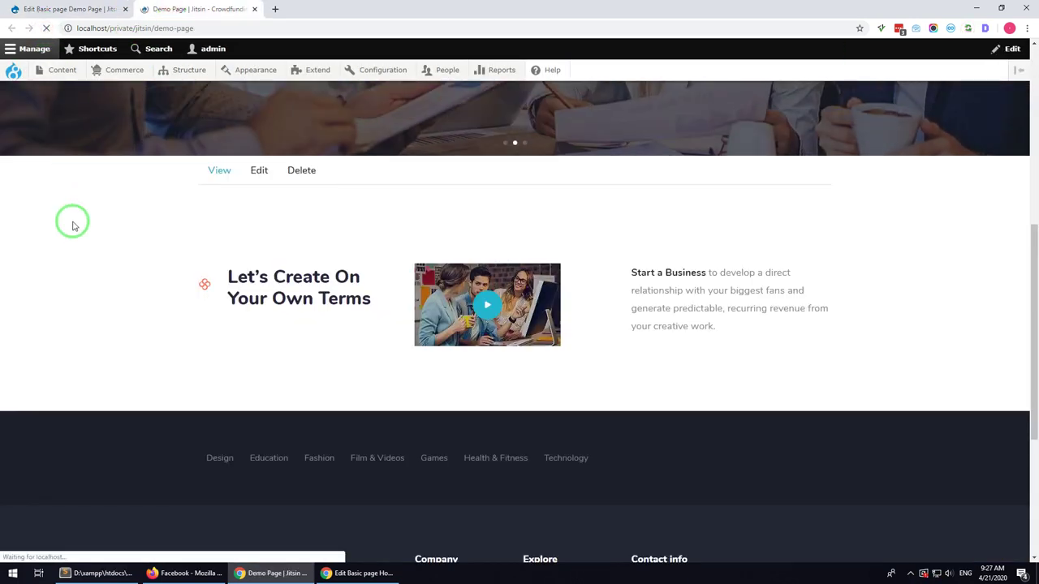
pyautogui.scroll(-4, 72, 223)
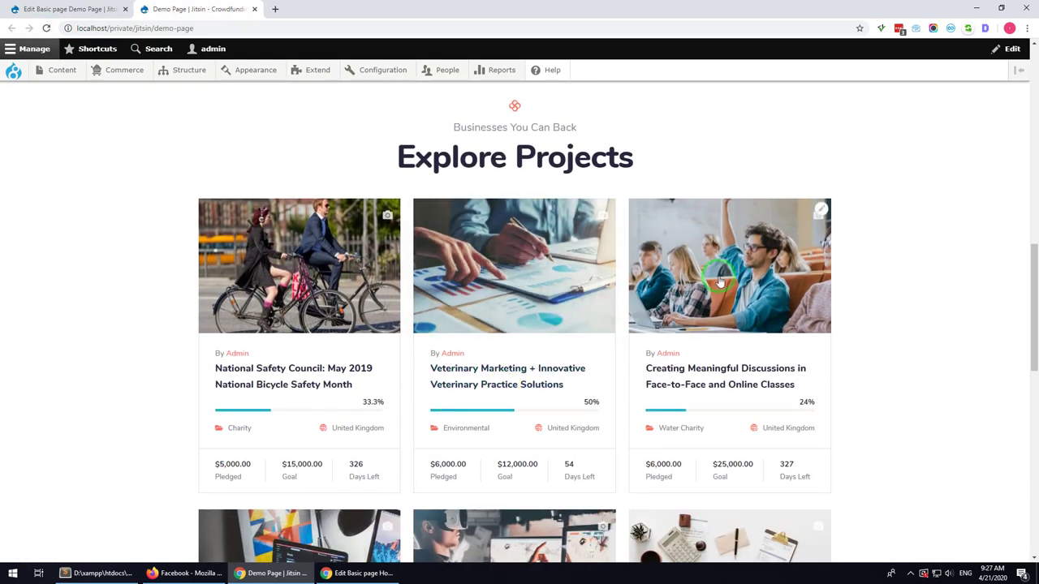
pyautogui.scroll(2, 682, 283)
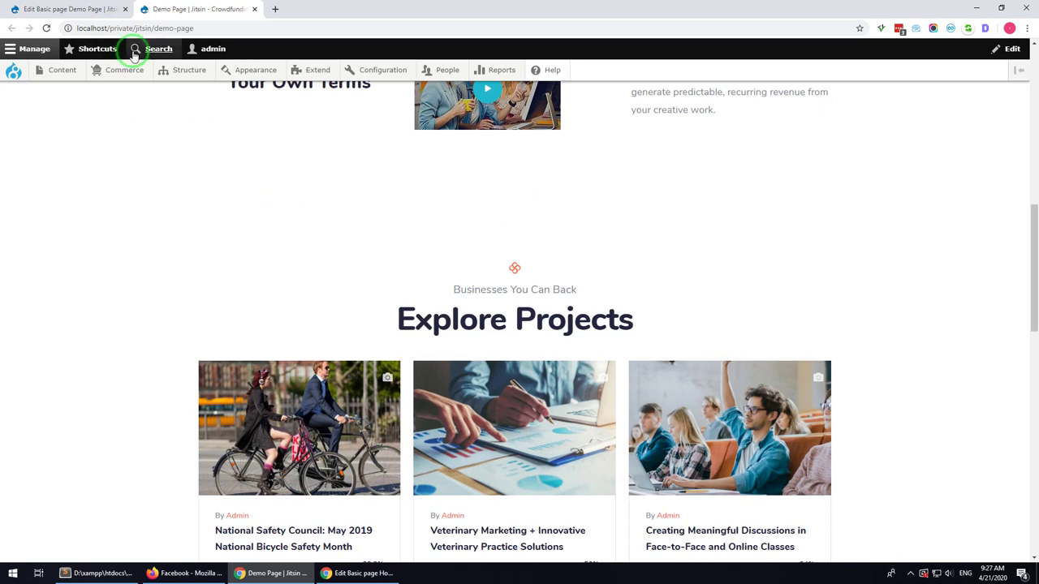
# - Return to the page editor, give the three-column row the custom CSS class border-bottom, and quick-save the page builder
pyautogui.click(90, 9)
pyautogui.scroll(2, 284, 284)
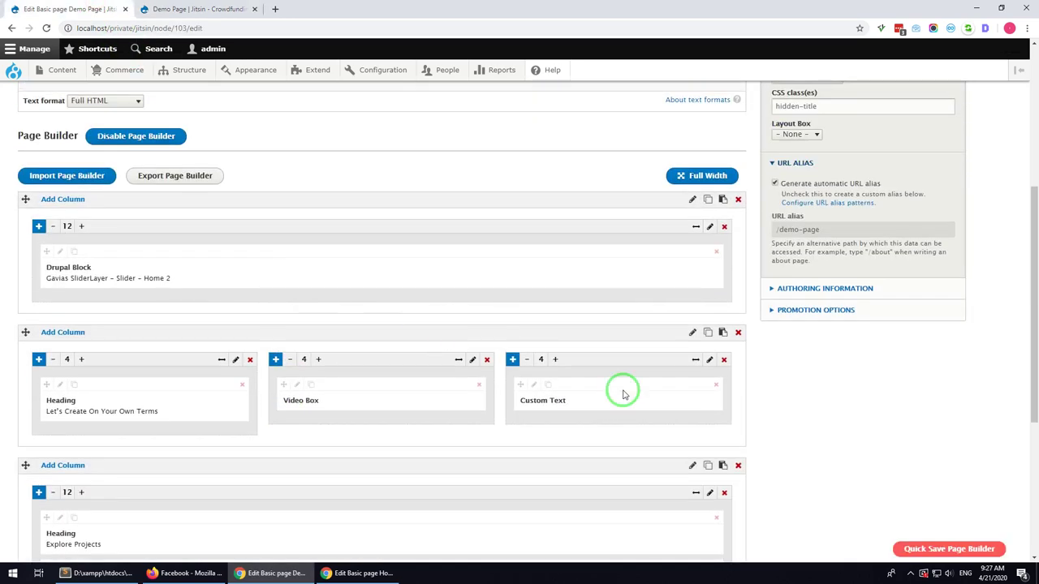
pyautogui.click(690, 336)
pyautogui.scroll(-9, 414, 370)
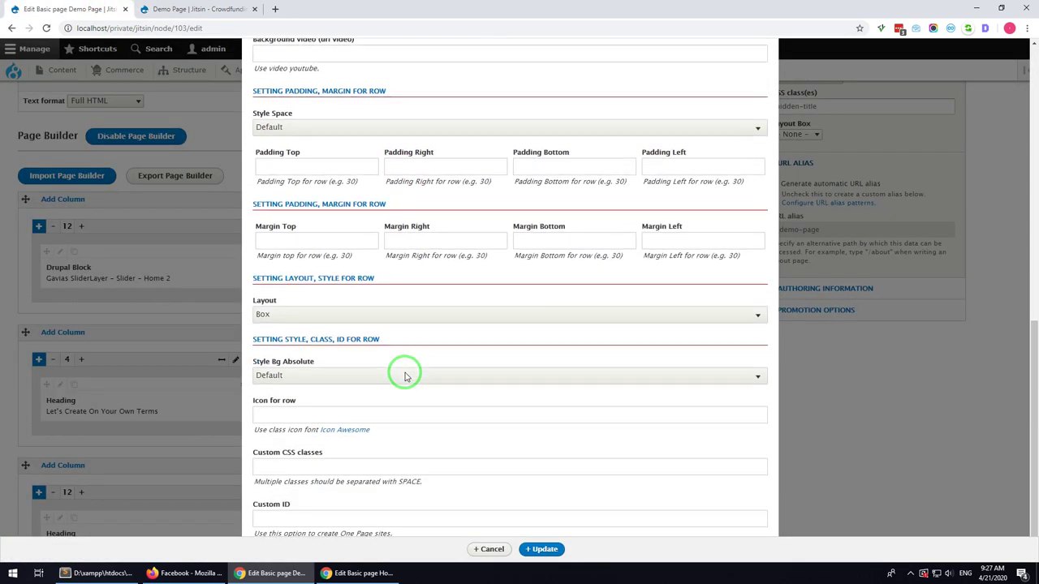
pyautogui.click(373, 460)
pyautogui.write('border-bottom')
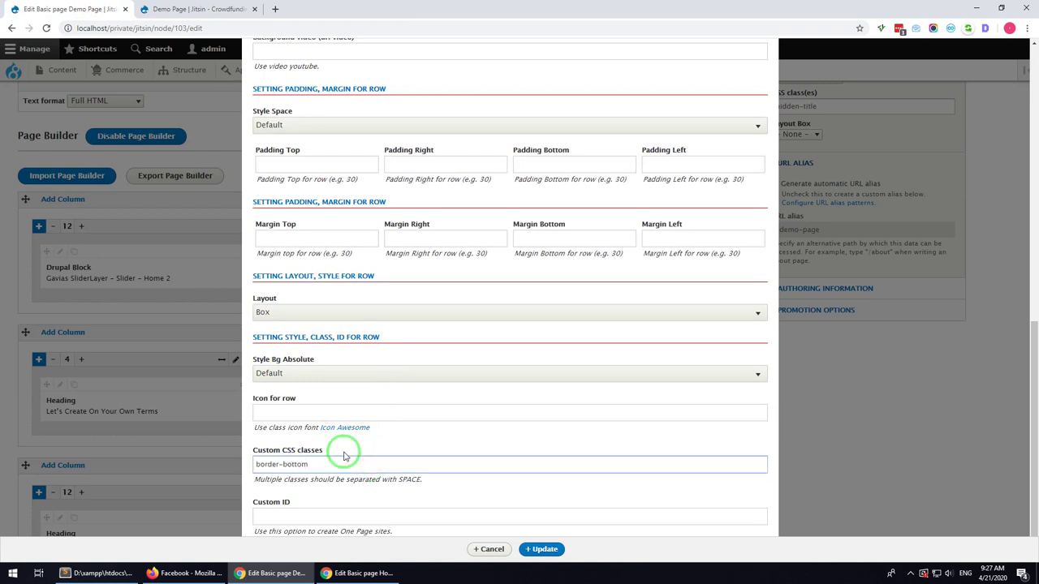
pyautogui.click(542, 549)
pyautogui.click(893, 549)
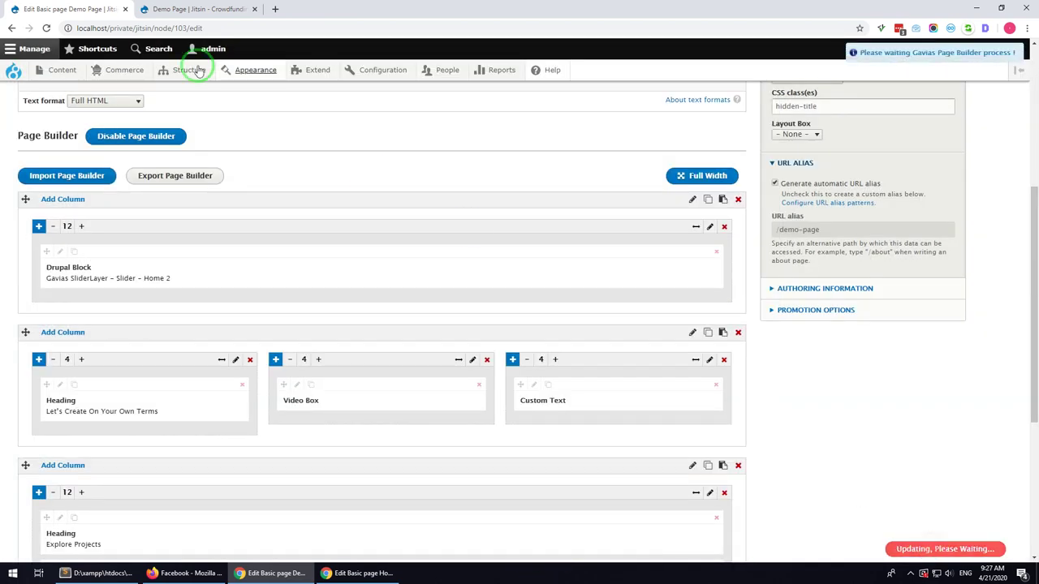
# - Reload the public view of Demo Page and look through the rows down to the footer
pyautogui.click(144, 12)
pyautogui.click(48, 28)
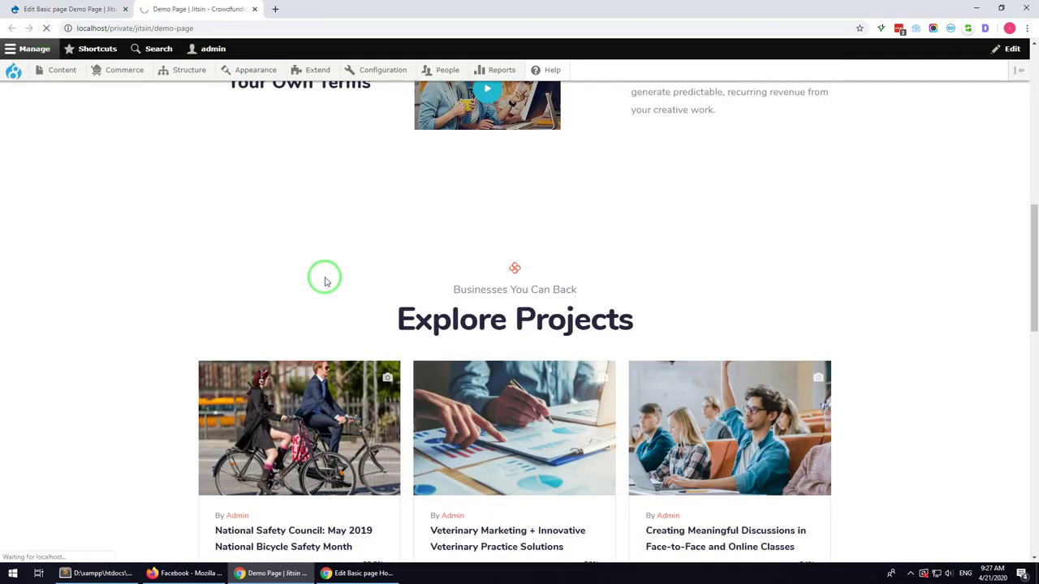
pyautogui.scroll(-3, 265, 282)
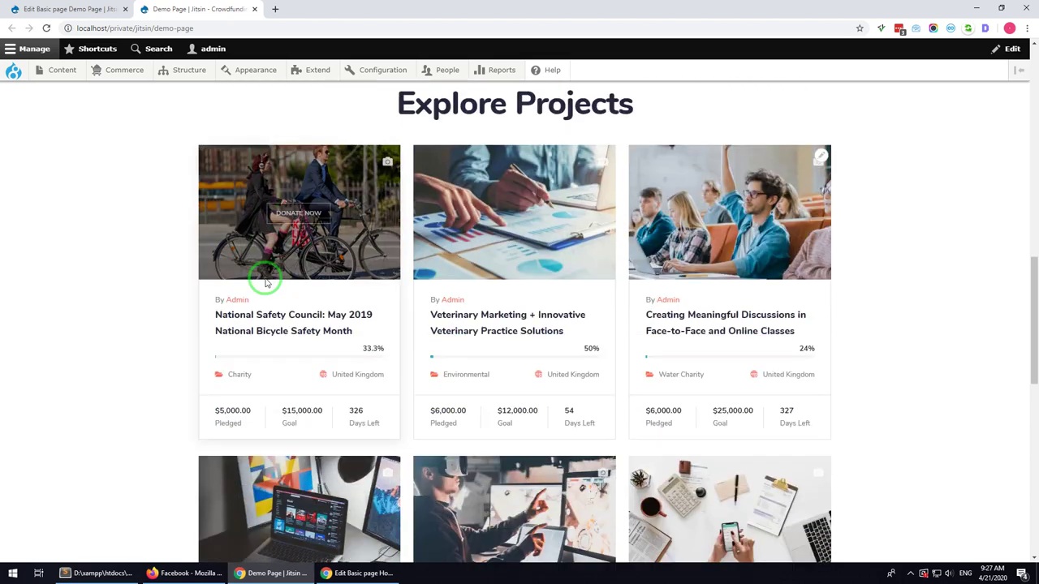
pyautogui.scroll(-6, 265, 281)
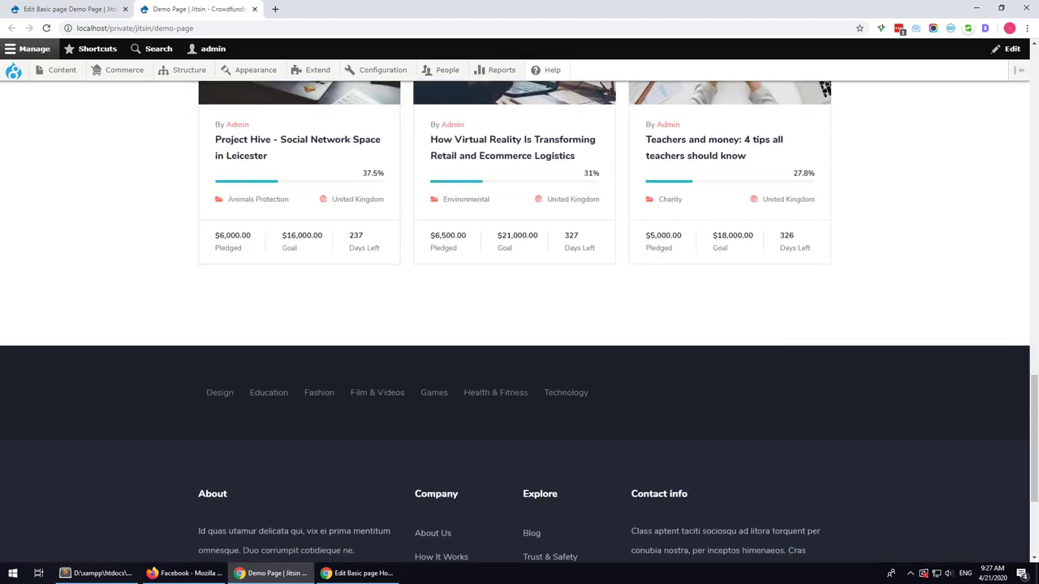
# - Return to the page editor and add a row with one 1/1 column below the Explore Projects row
pyautogui.click(73, 9)
pyautogui.scroll(-2, 327, 339)
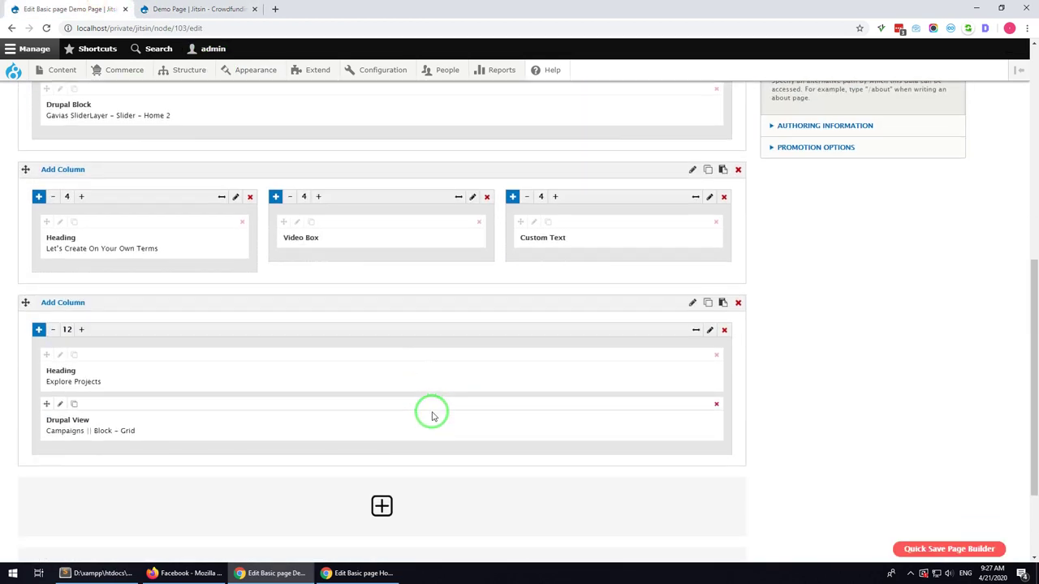
pyautogui.scroll(-2, 432, 416)
pyautogui.click(381, 396)
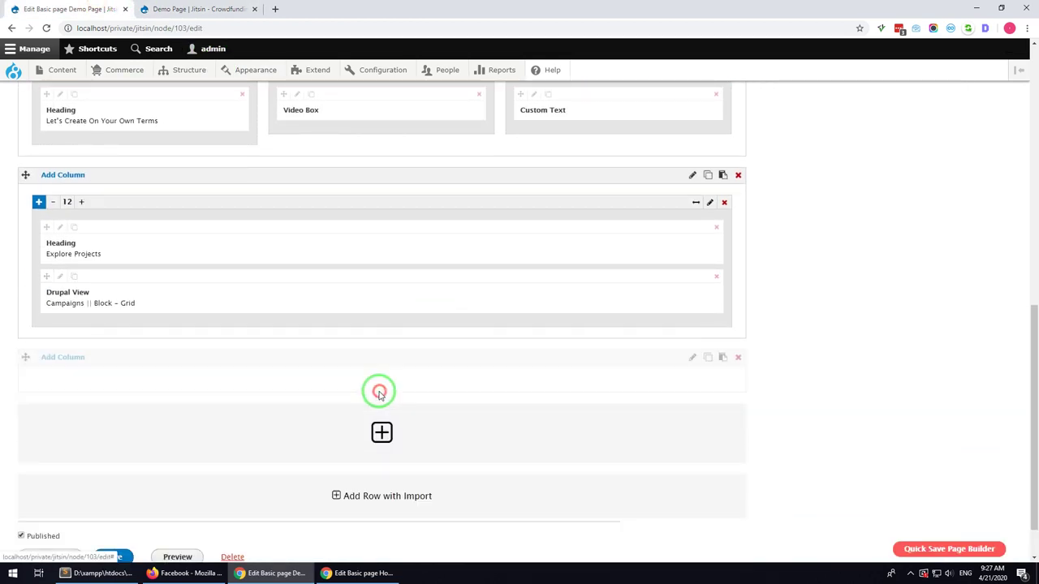
pyautogui.click(65, 358)
pyautogui.click(63, 528)
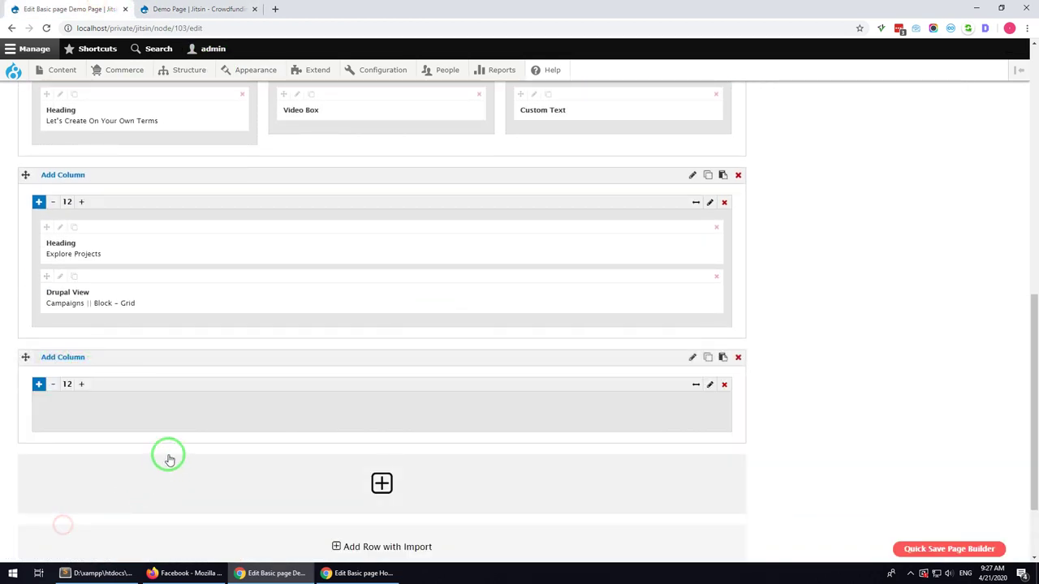
# - Add a Call to Action element to the new row's column, titled "Manage And Diversify Your Portfolio In Few Clicks"
pyautogui.click(38, 385)
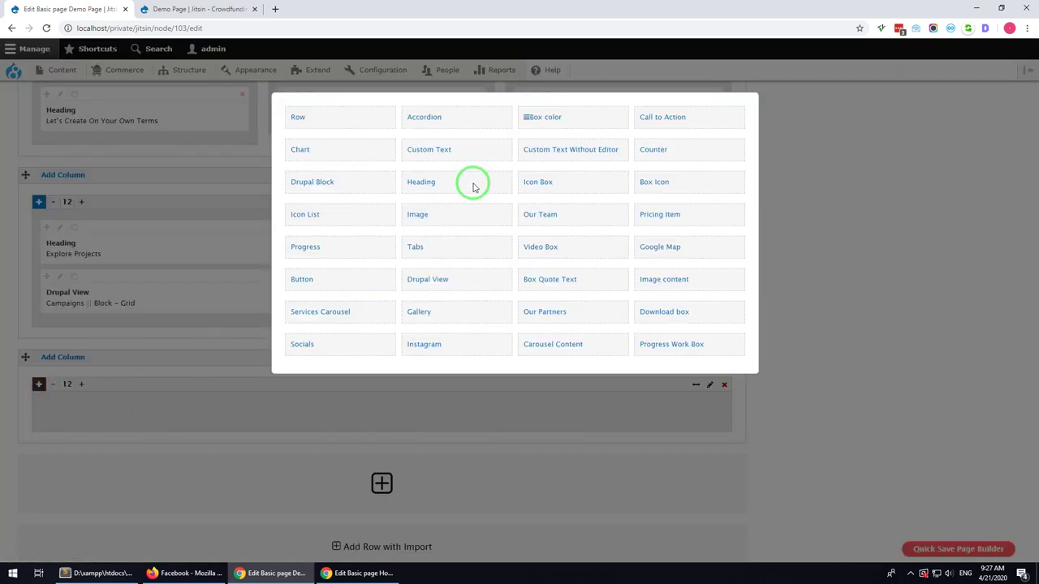
pyautogui.click(665, 122)
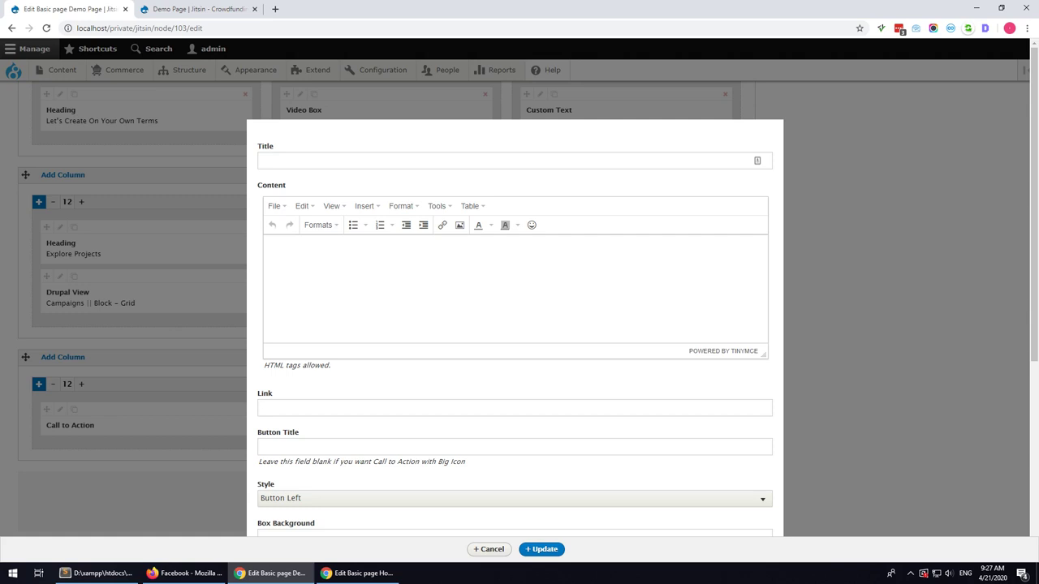
pyautogui.hotkey('alt', 'Tab')
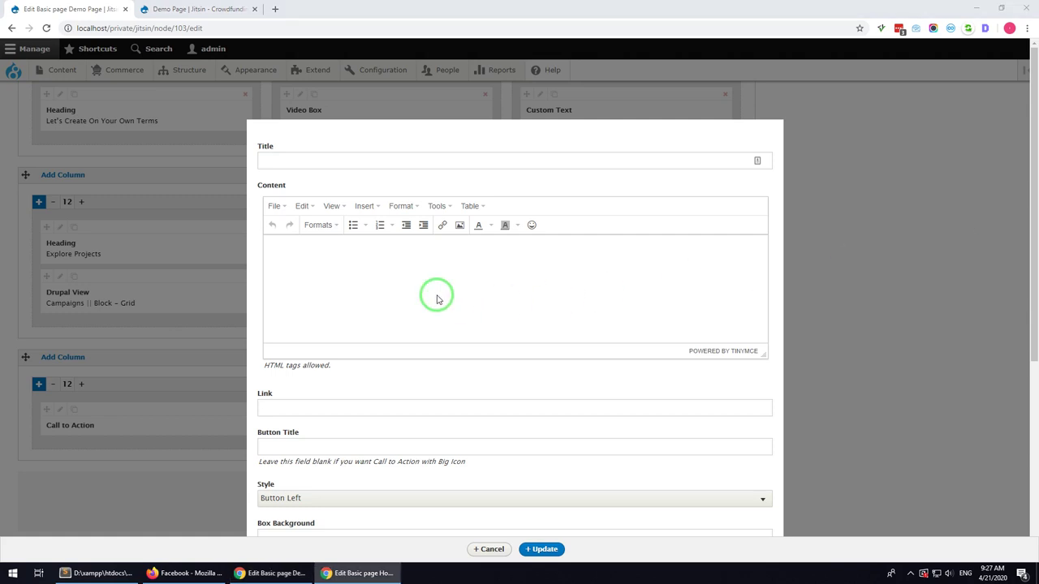
pyautogui.click(430, 158)
pyautogui.write('Manage And Grow Up Your Portfolio In Few Clicks')
pyautogui.scroll(-3, 484, 353)
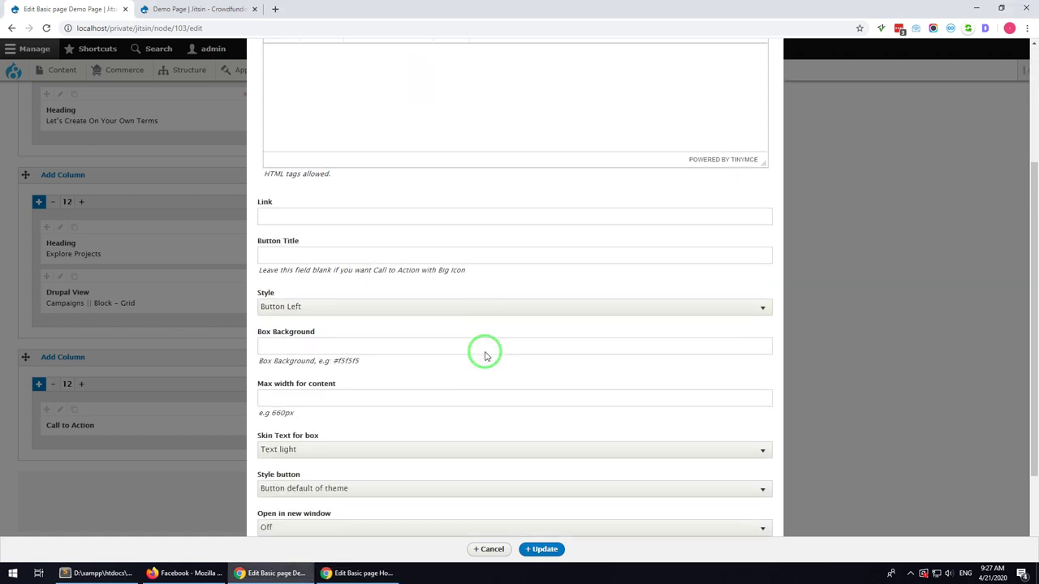
# - Set the Call to Action's style to Button Bottom Center, leaving the button style at the theme default
pyautogui.click(336, 410)
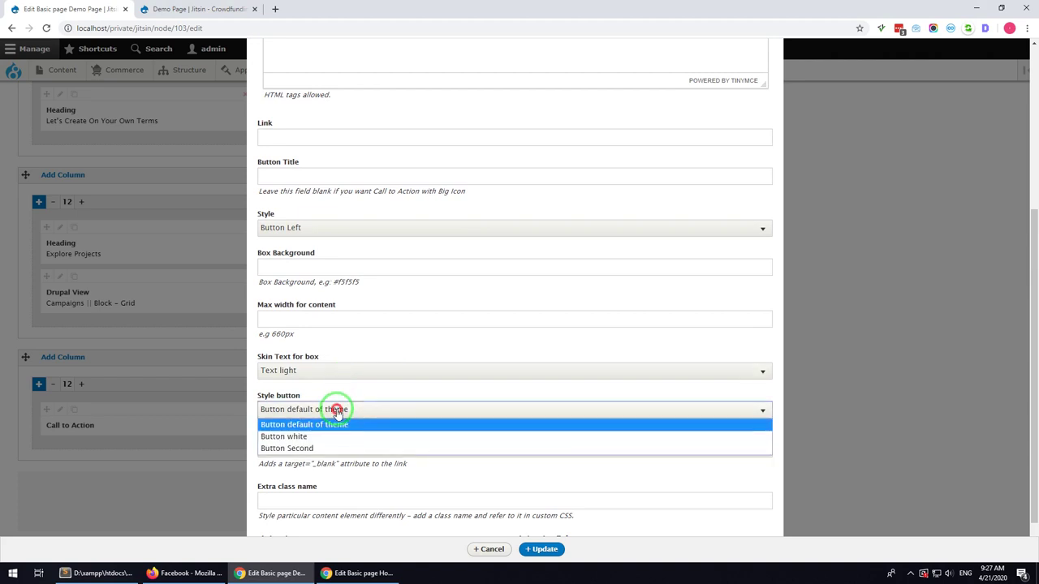
pyautogui.click(337, 409)
pyautogui.click(317, 229)
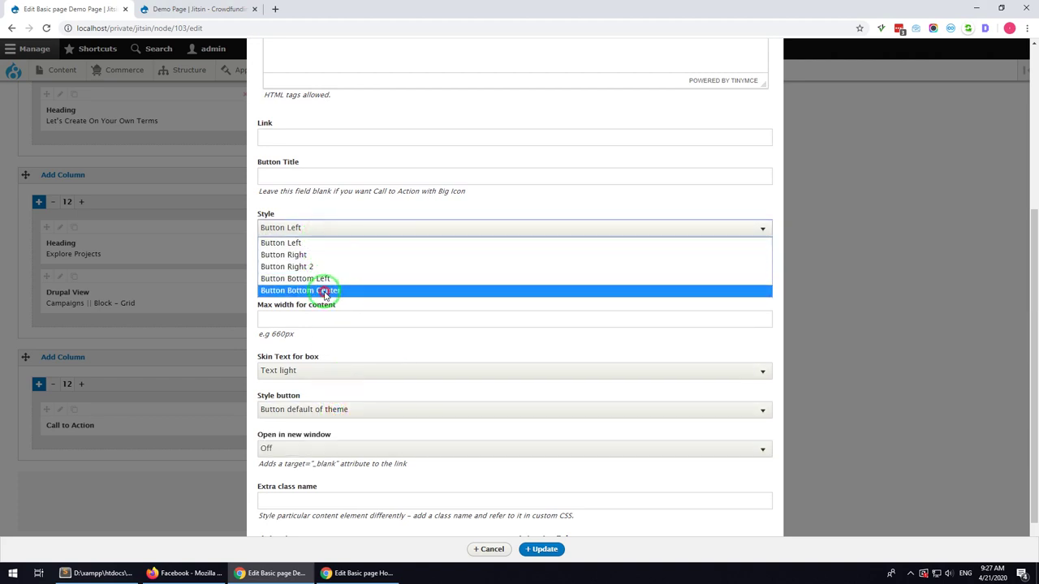
pyautogui.click(324, 291)
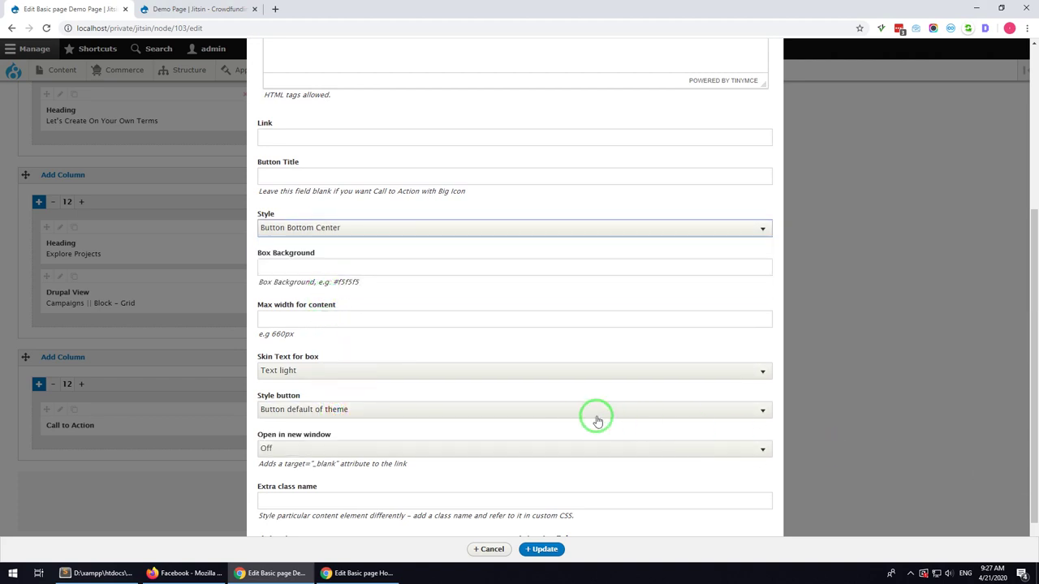
pyautogui.scroll(-1, 471, 396)
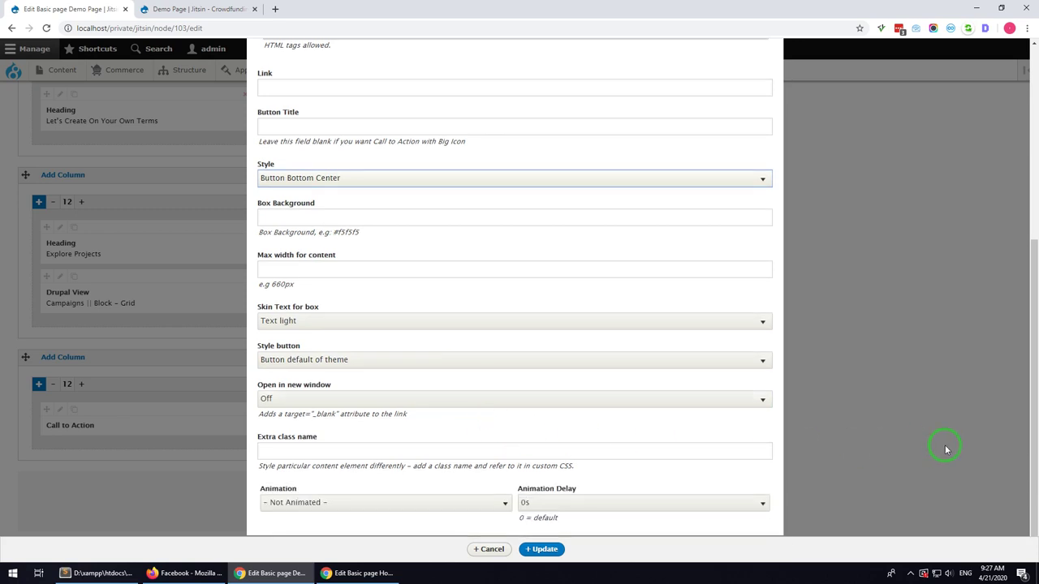
# - Give the Call to Action the link # and the button title "Read More", and update the element
pyautogui.scroll(3, 619, 348)
pyautogui.click(367, 248)
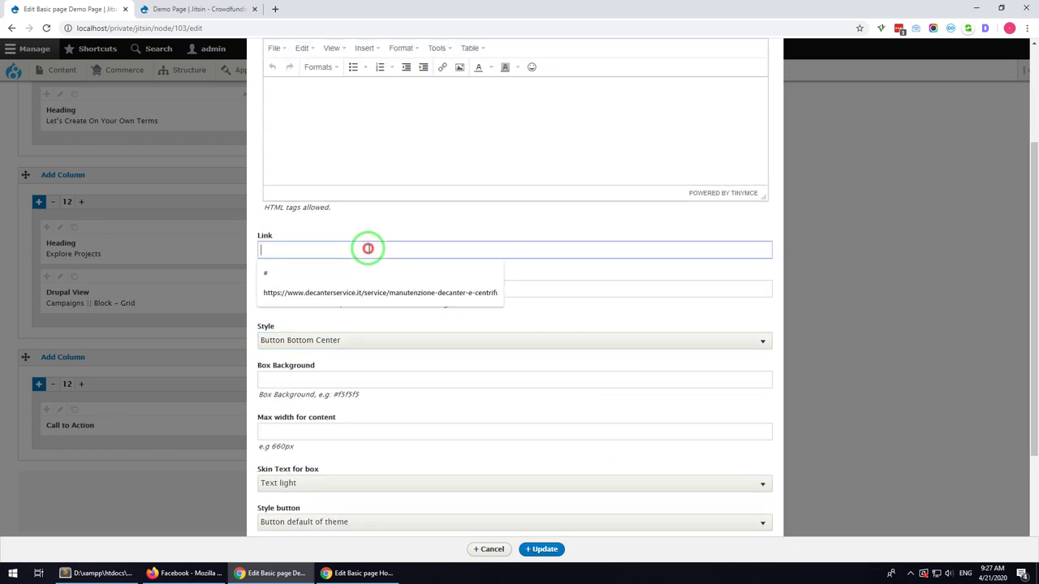
pyautogui.click(351, 275)
pyautogui.click(353, 282)
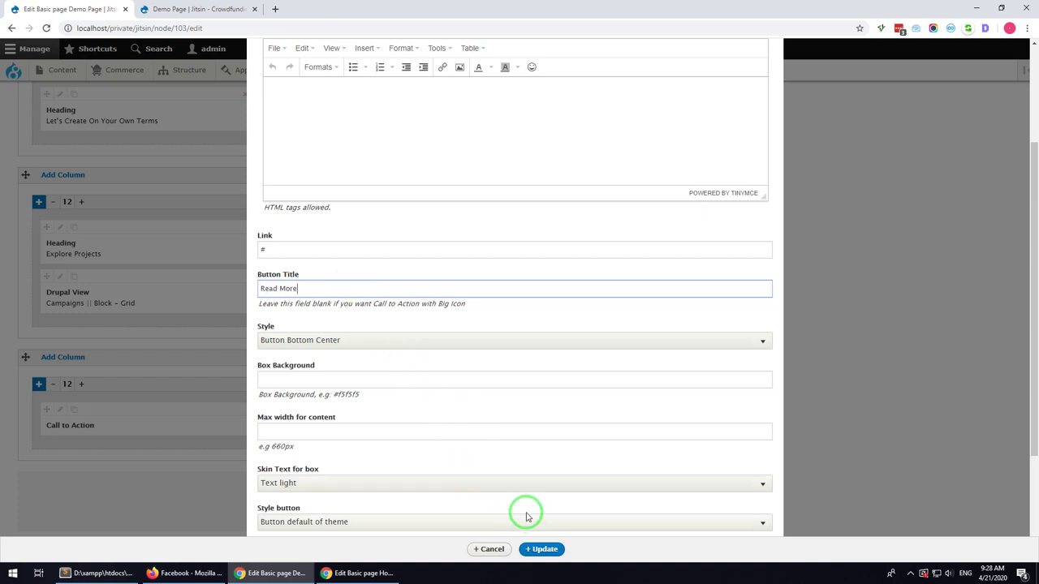
pyautogui.scroll(-2, 528, 507)
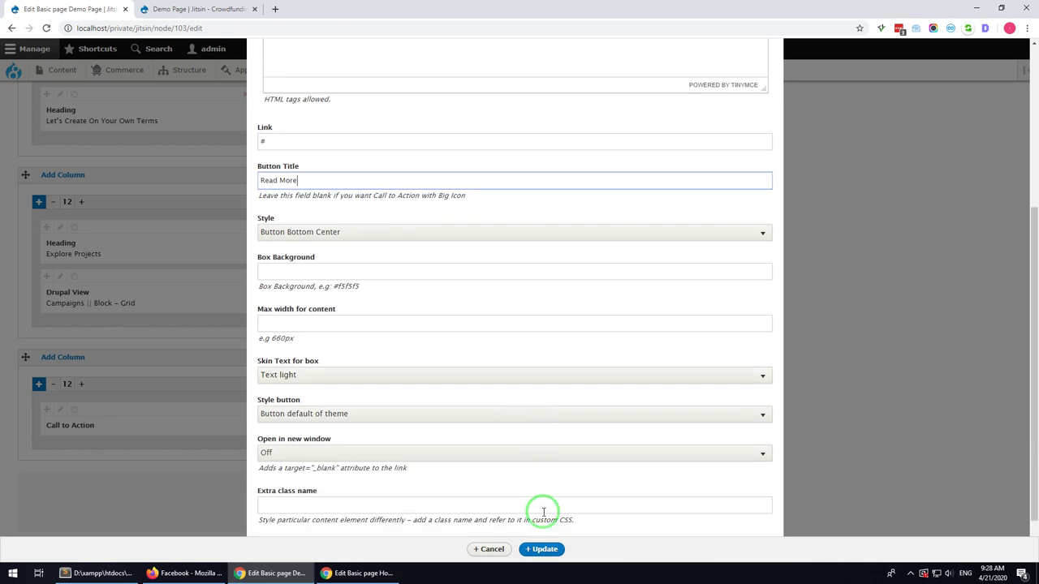
pyautogui.click(545, 551)
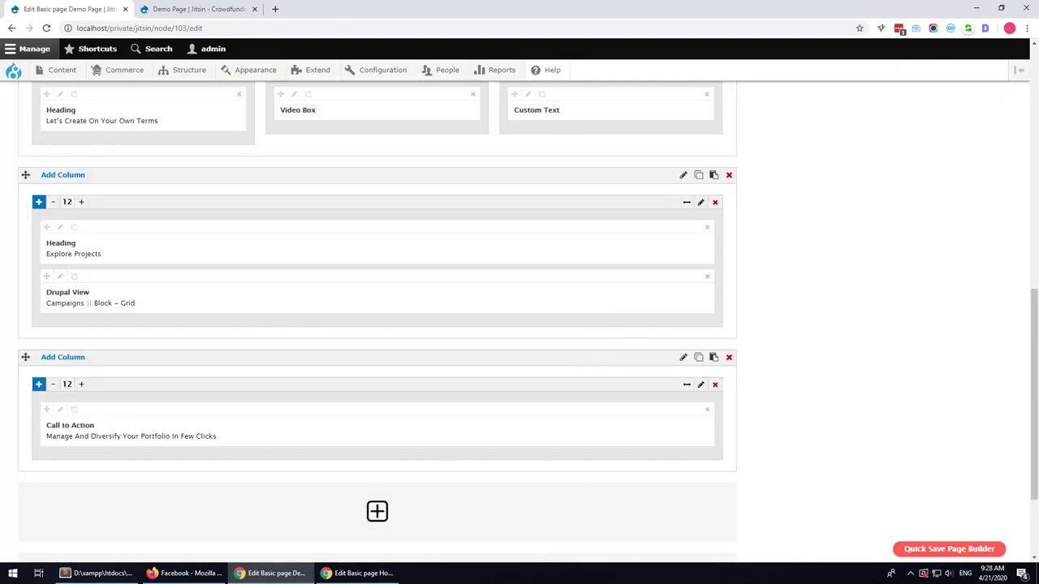
# - Open the Call to Action row's settings and browse the gbb-uploads folder for its background image
pyautogui.click(684, 357)
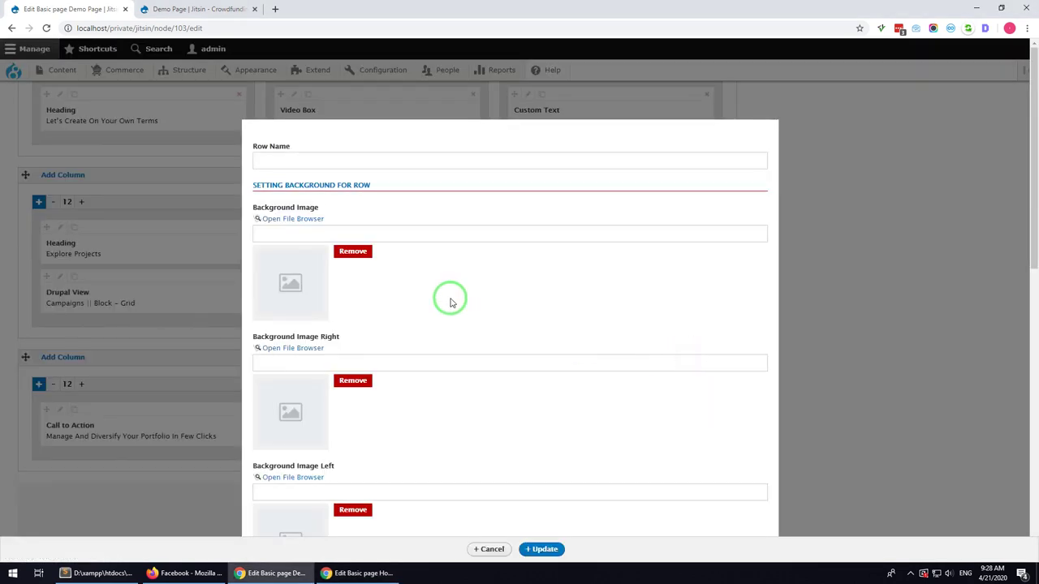
pyautogui.click(298, 218)
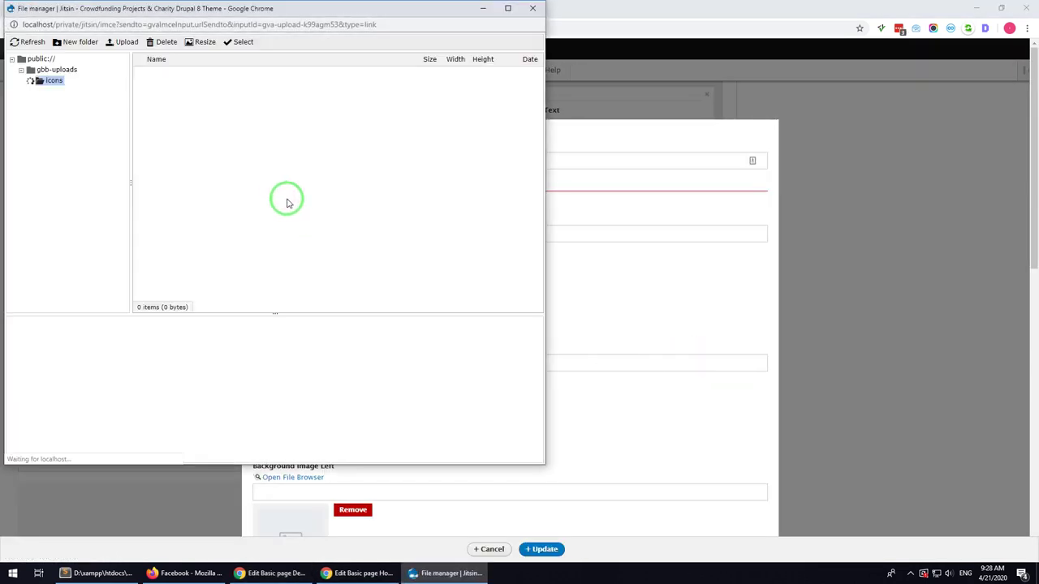
pyautogui.click(59, 70)
pyautogui.scroll(-3, 191, 240)
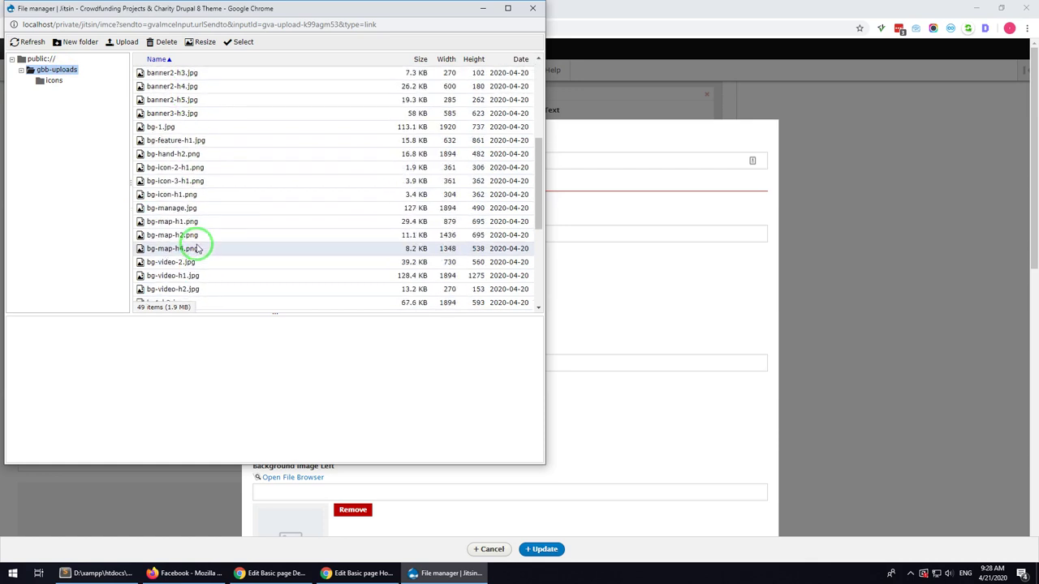
pyautogui.scroll(-3, 197, 244)
pyautogui.scroll(3, 193, 203)
# - Preview the candidate background images in gbb-uploads, from bg-feature-h1.jpg through bg-video-2.jpg
pyautogui.click(197, 143)
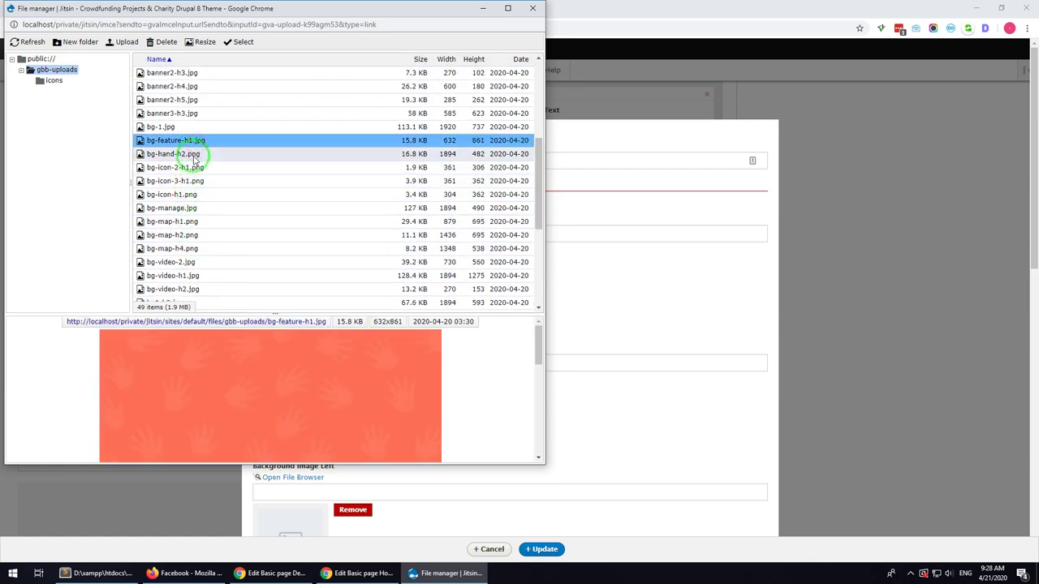
pyautogui.click(194, 154)
pyautogui.click(192, 168)
pyautogui.click(190, 181)
pyautogui.click(189, 195)
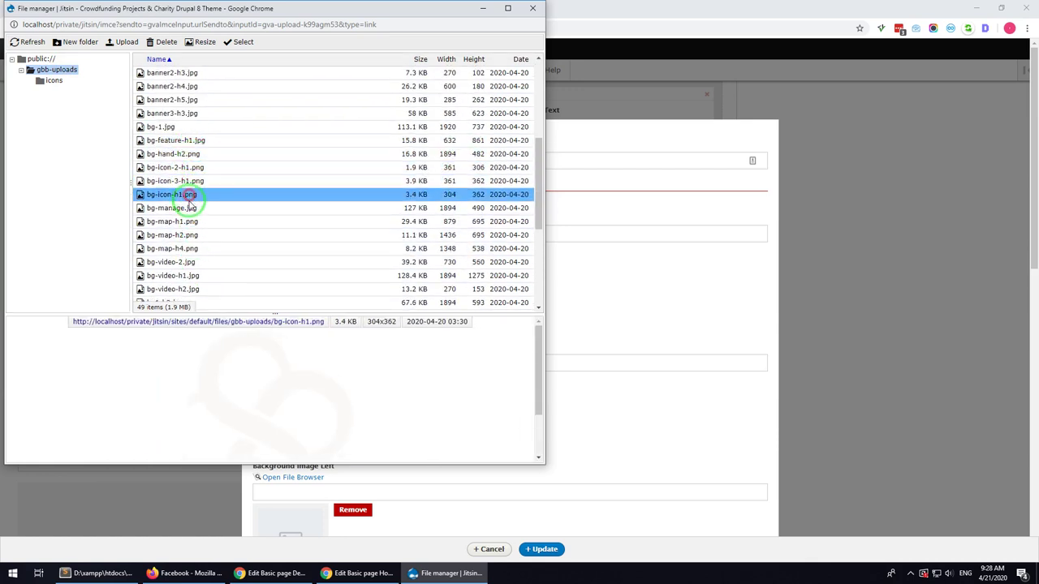
pyautogui.click(189, 208)
pyautogui.scroll(-2, 192, 223)
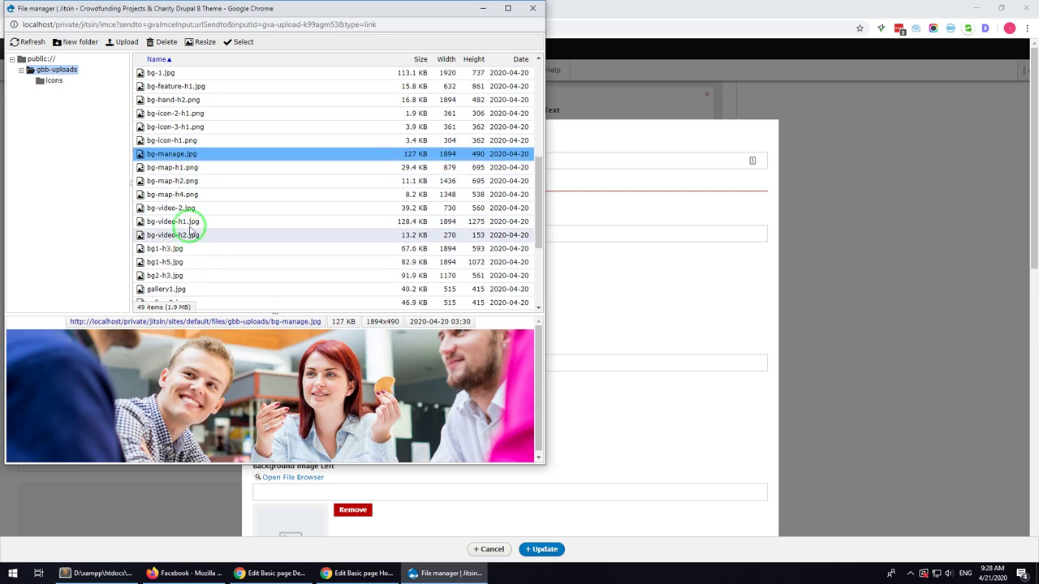
pyautogui.click(192, 169)
pyautogui.click(188, 181)
pyautogui.click(187, 195)
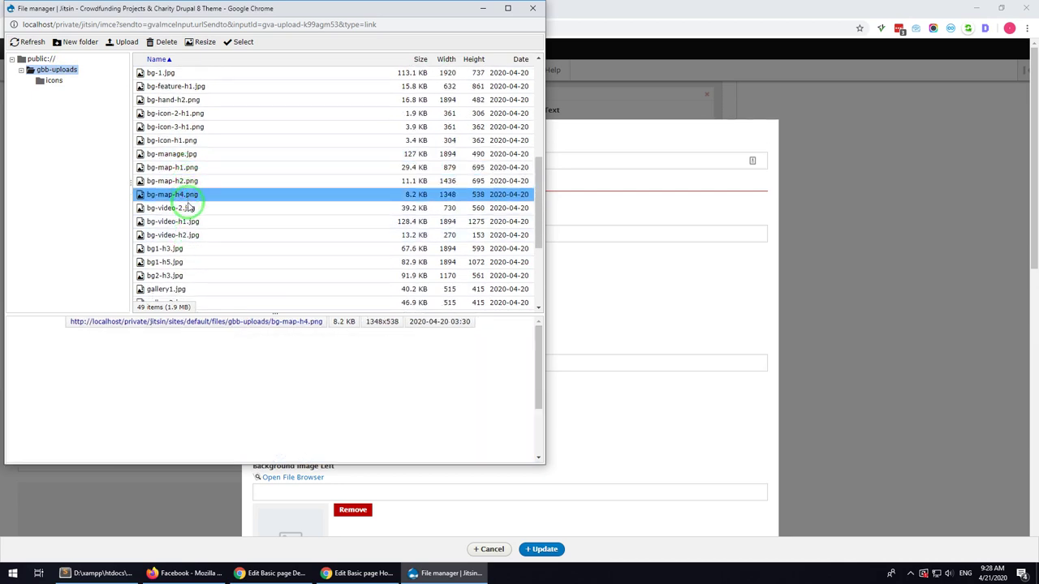
pyautogui.click(187, 208)
pyautogui.scroll(-2, 186, 210)
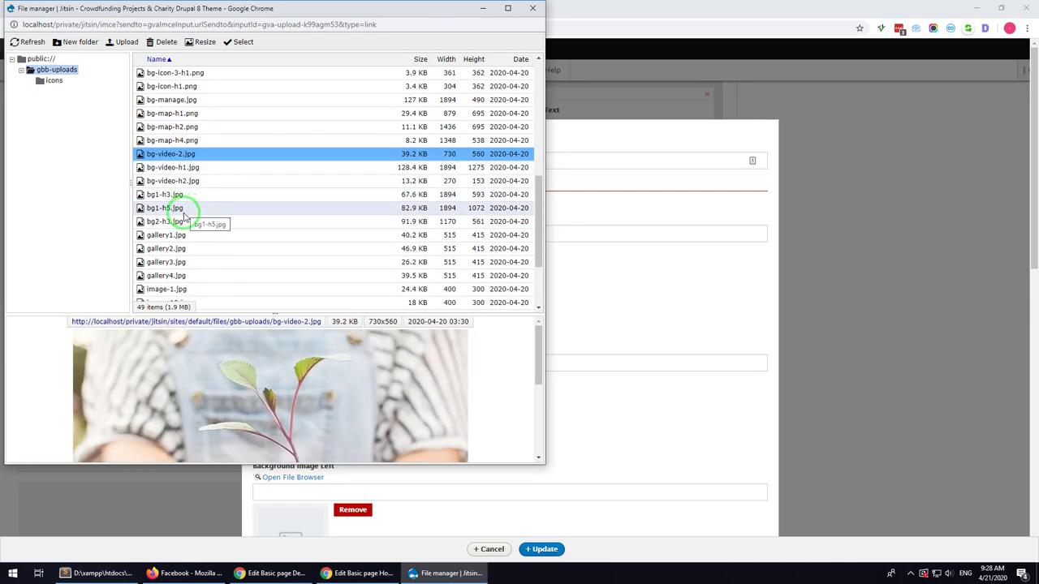
# - Choose bg2-h3.jpg as the Call to Action row's background image
pyautogui.click(183, 216)
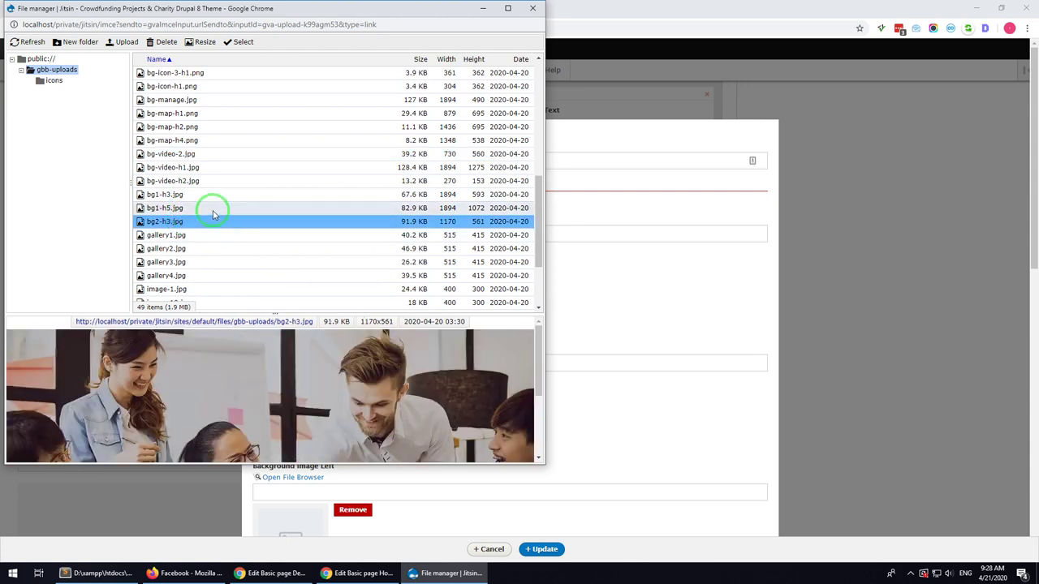
pyautogui.doubleClick(204, 223)
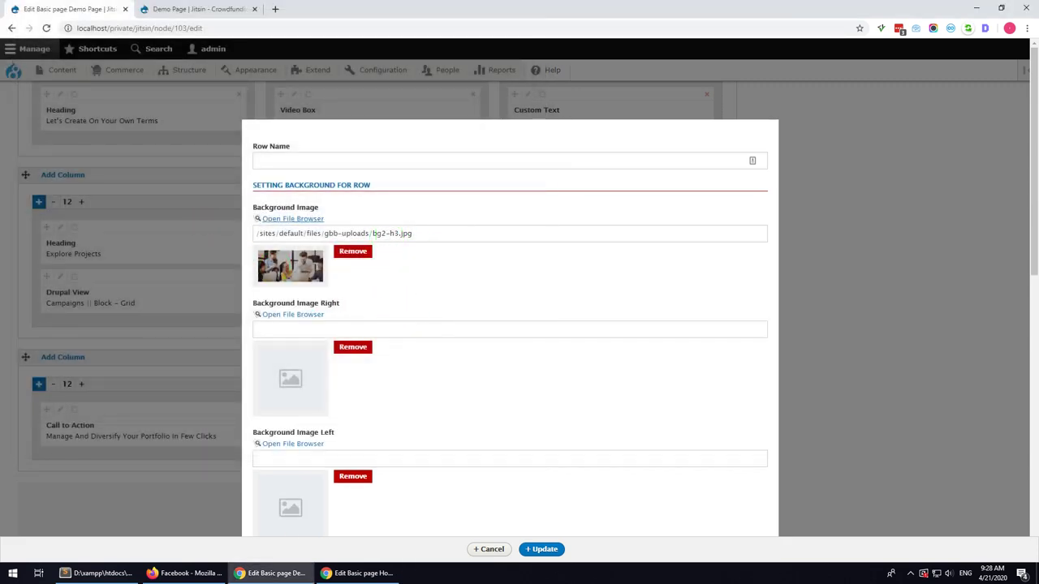
# - Change the row's background image to bg-manage.jpg from gbb-uploads, update the row, and quick-save the page builder
pyautogui.click(357, 573)
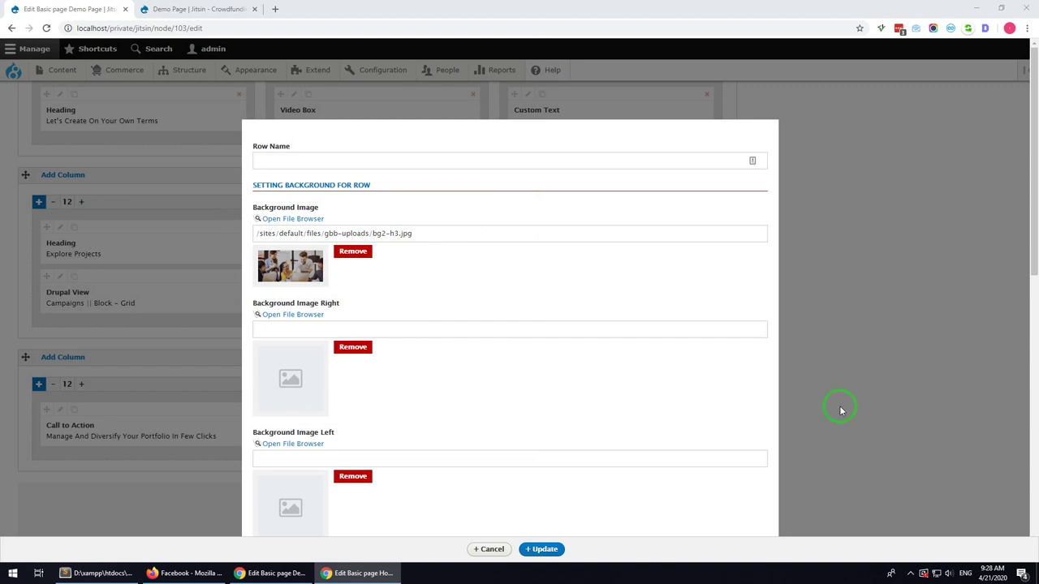
pyautogui.click(299, 219)
pyautogui.scroll(-5, 260, 228)
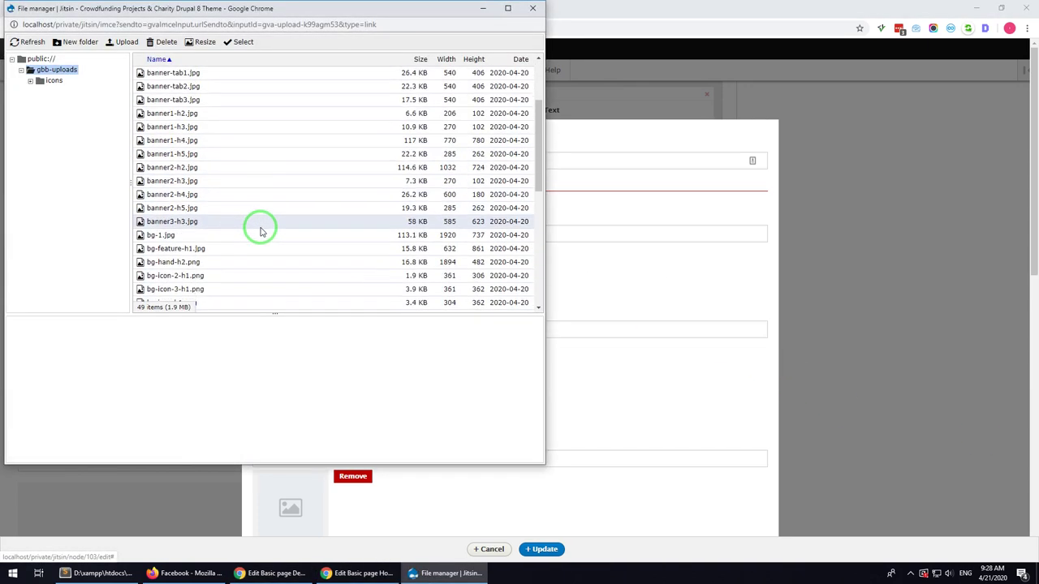
pyautogui.doubleClick(190, 207)
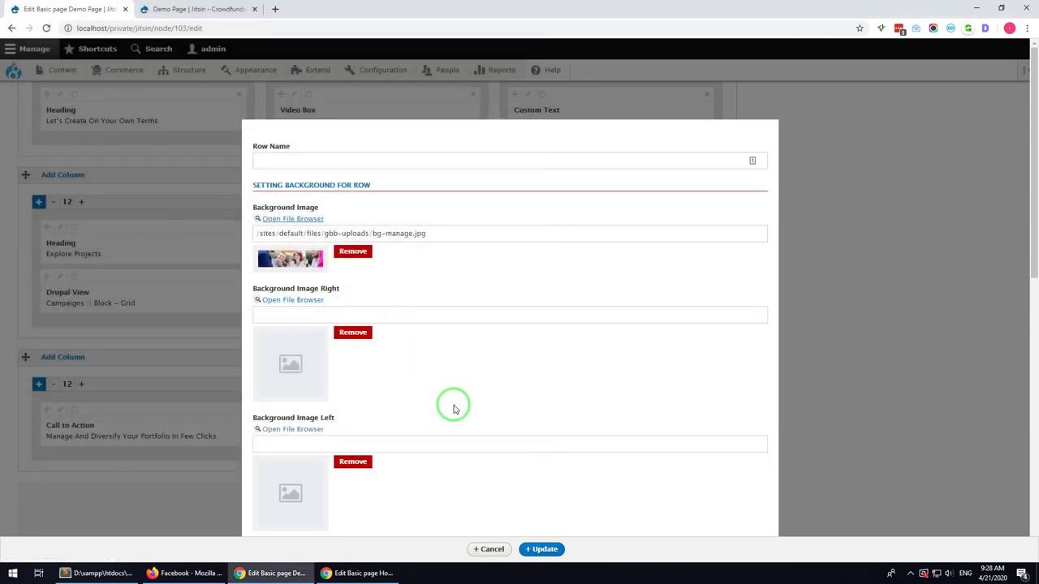
pyautogui.click(543, 550)
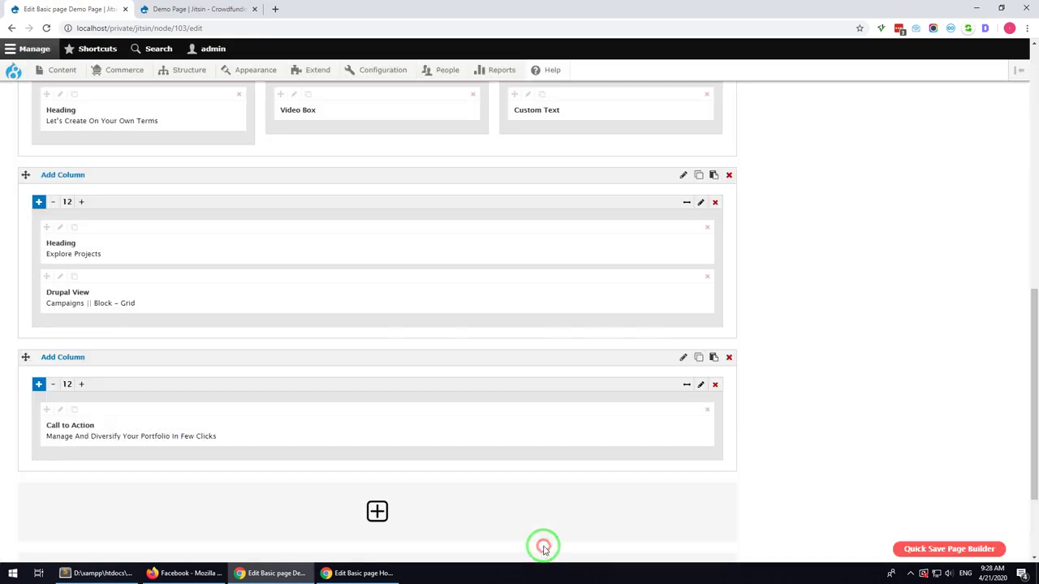
pyautogui.click(924, 552)
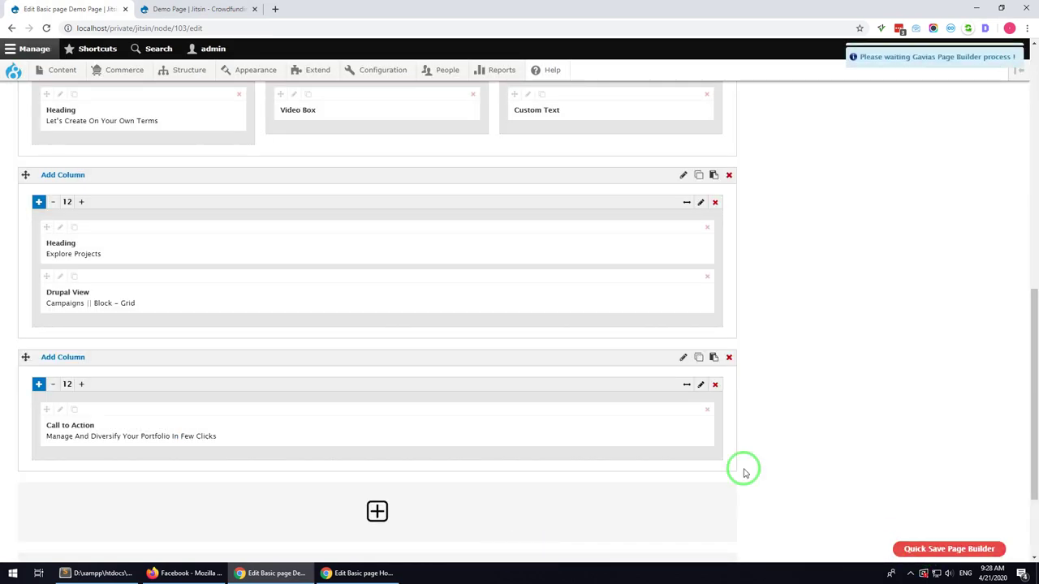
# - Reload the public view of Demo Page and examine the Call to Action section with its Read More button
pyautogui.click(203, 9)
pyautogui.click(46, 28)
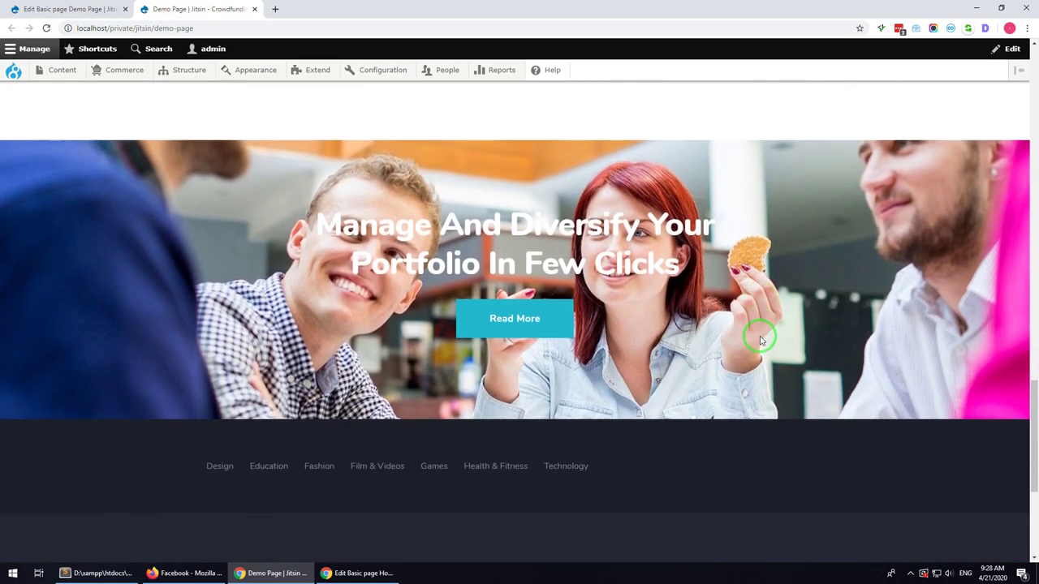
pyautogui.click(490, 312)
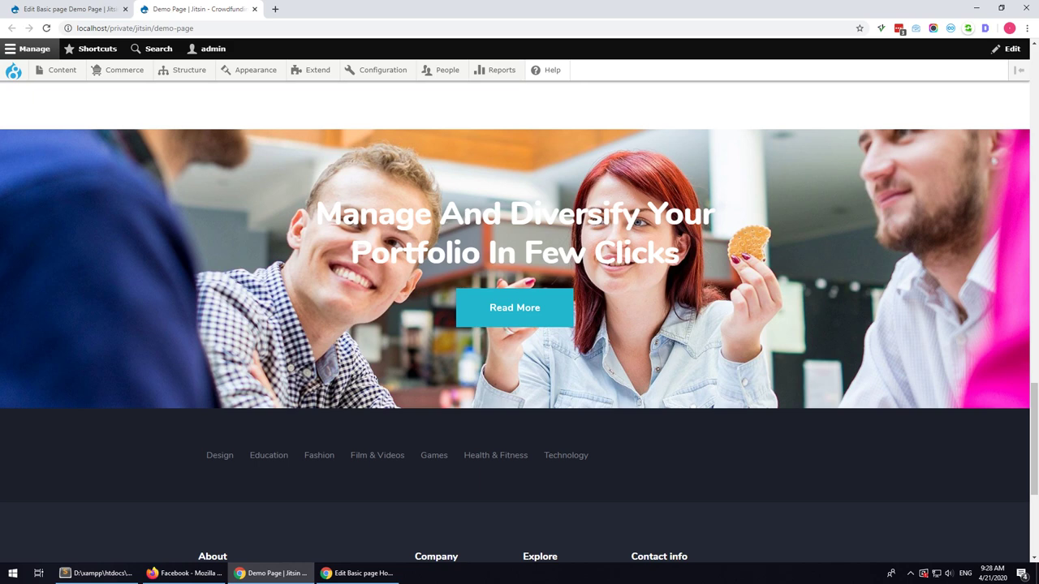
# - Return to the page editor and add a row with three 1/3 columns below the Call to Action row
pyautogui.click(82, 9)
pyautogui.scroll(-2, 431, 348)
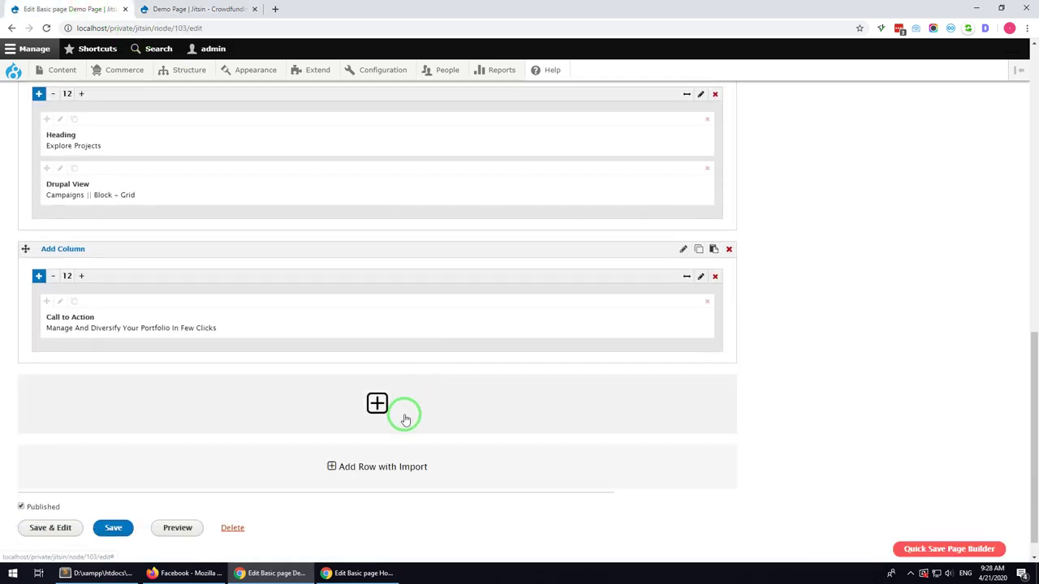
pyautogui.click(379, 403)
pyautogui.scroll(-1, 406, 348)
pyautogui.click(49, 303)
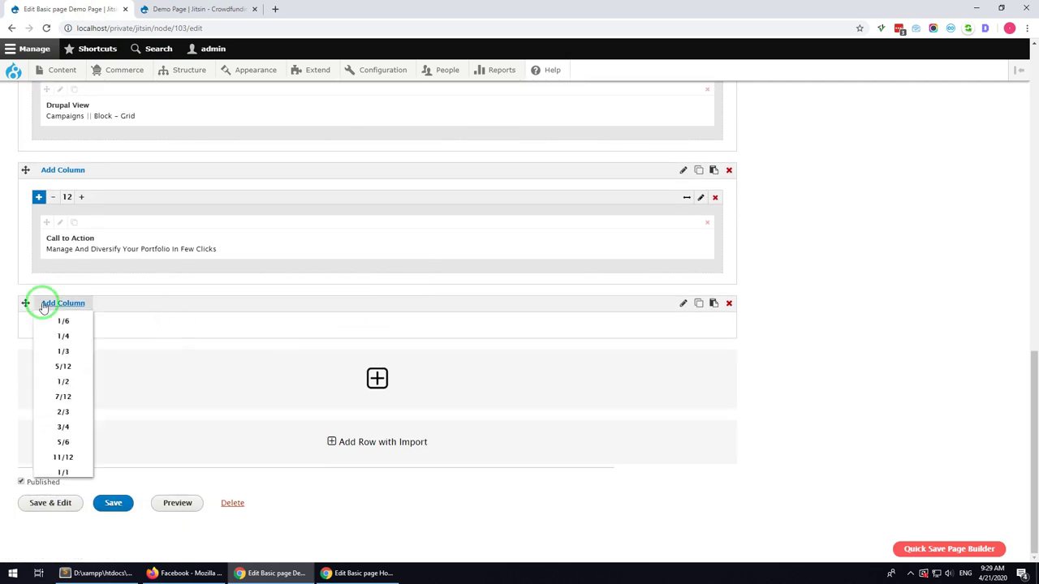
pyautogui.click(68, 352)
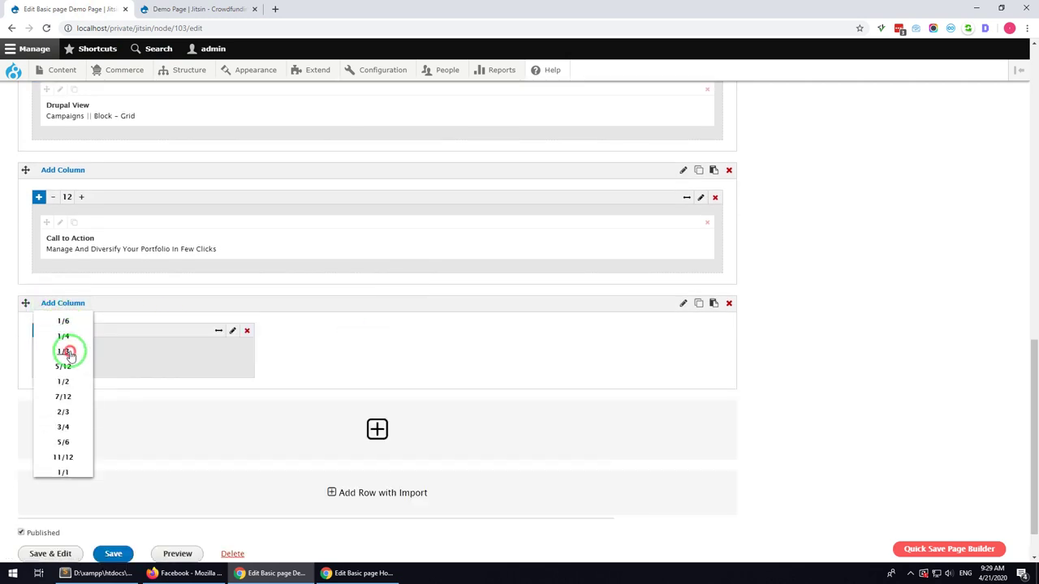
pyautogui.click(68, 352)
pyautogui.click(68, 351)
pyautogui.scroll(-1, 200, 365)
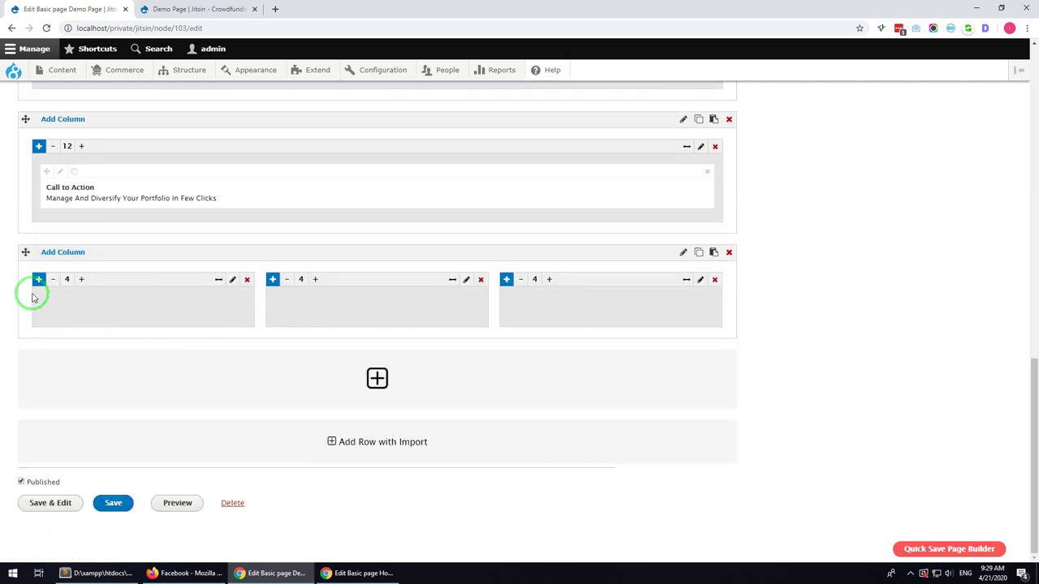
# - Add an Icon Box to the first 1/3 column titled "Our Mission" with content "There are many variations of passages of lorem ipsum but the majority."
pyautogui.click(38, 280)
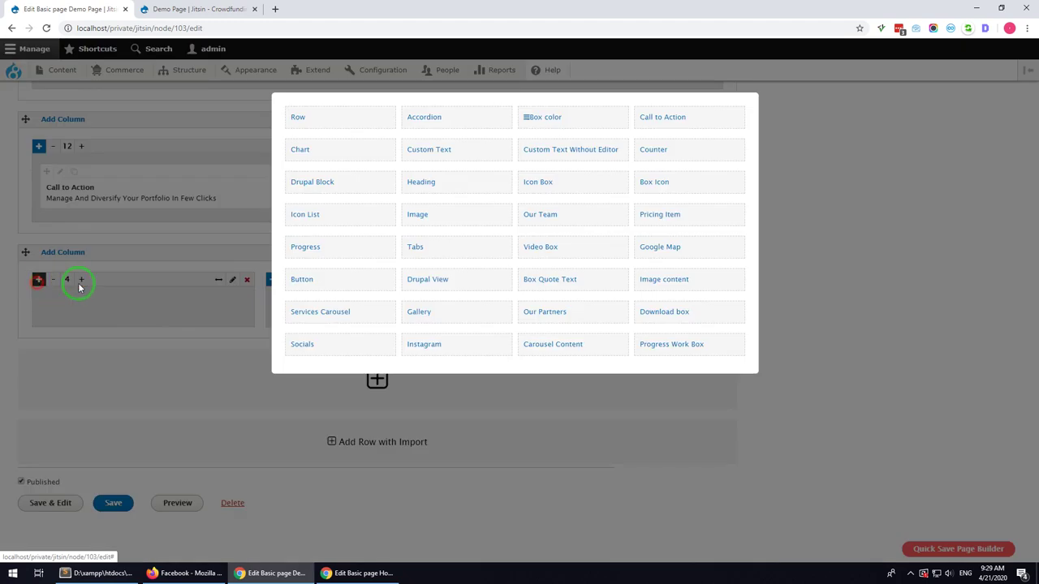
pyautogui.click(541, 183)
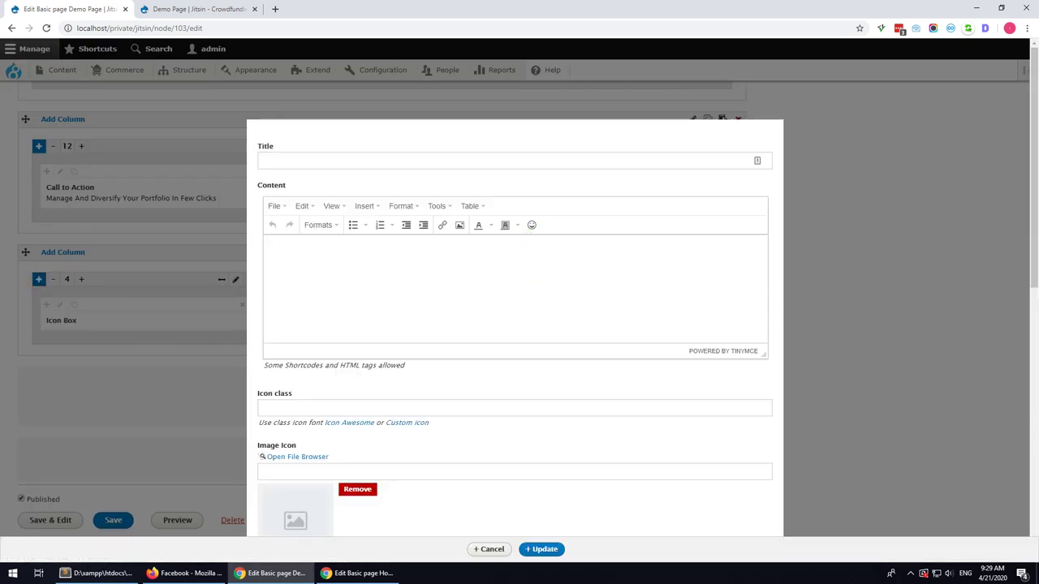
pyautogui.hotkey('alt', 'Tab')
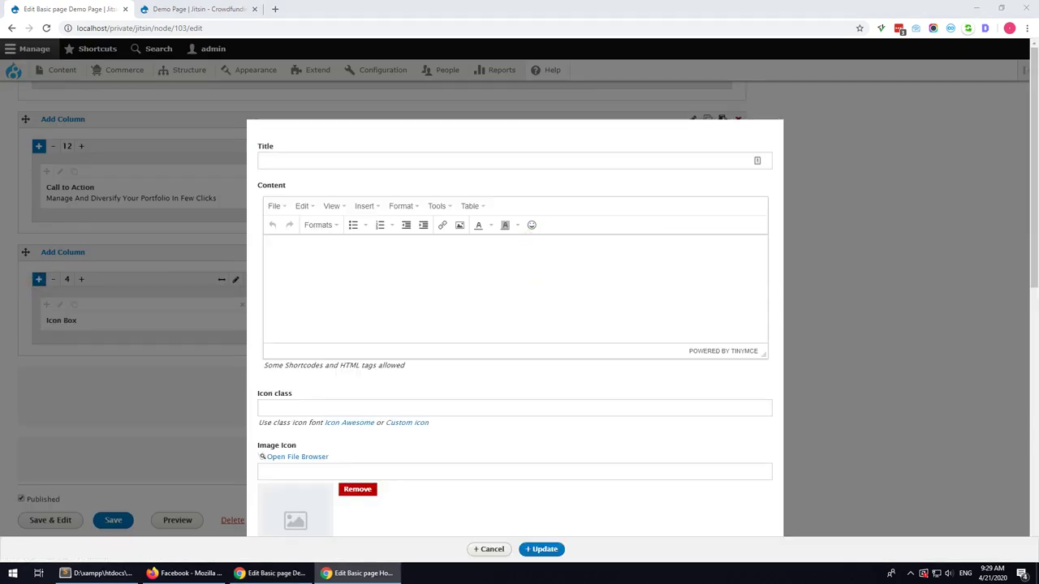
pyautogui.click(521, 159)
pyautogui.write('Our Mission')
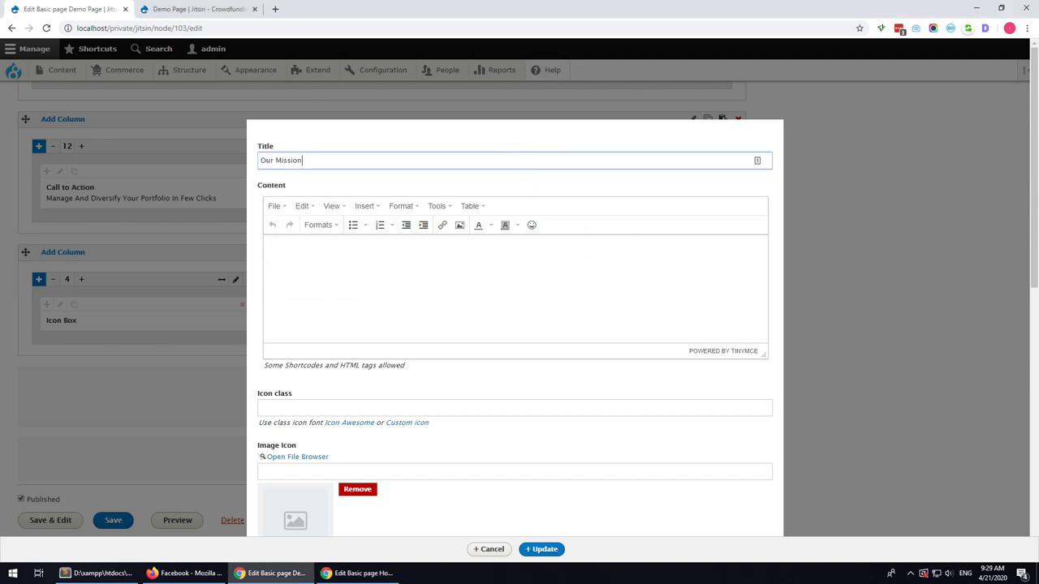
pyautogui.click(565, 301)
pyautogui.write('There are many variations of passages of lorem ipsum but the majority.')
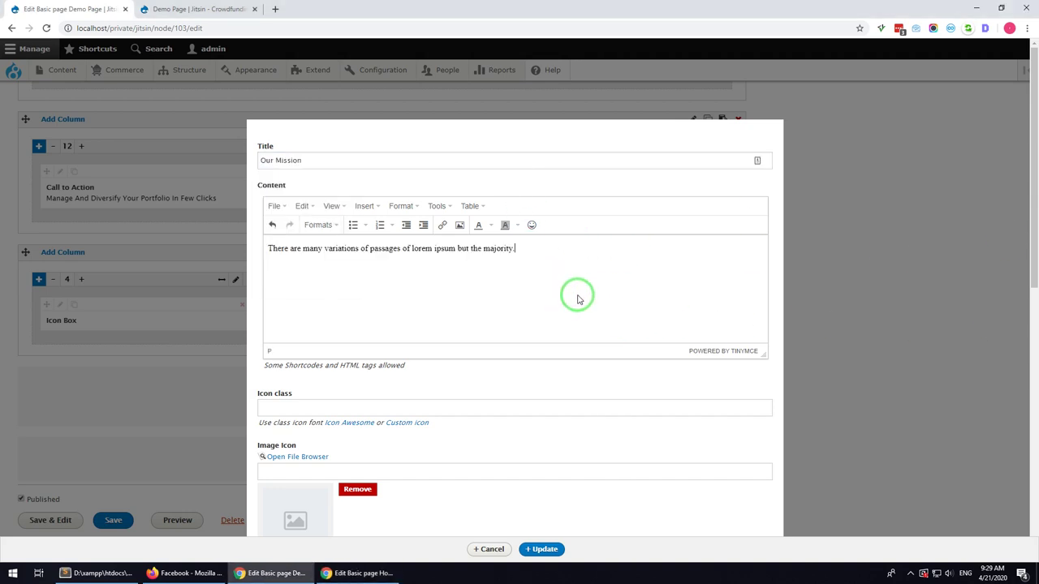
# - Set the Our Mission Icon Box's icon class to gv-icon-1011
pyautogui.scroll(-1, 578, 299)
pyautogui.click(357, 573)
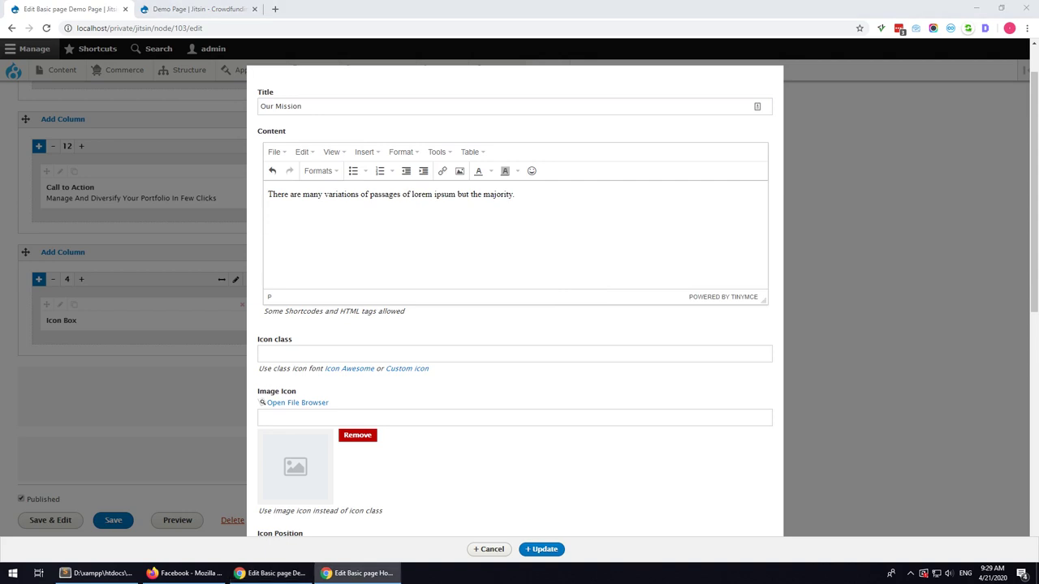
pyautogui.click(449, 348)
pyautogui.click(292, 433)
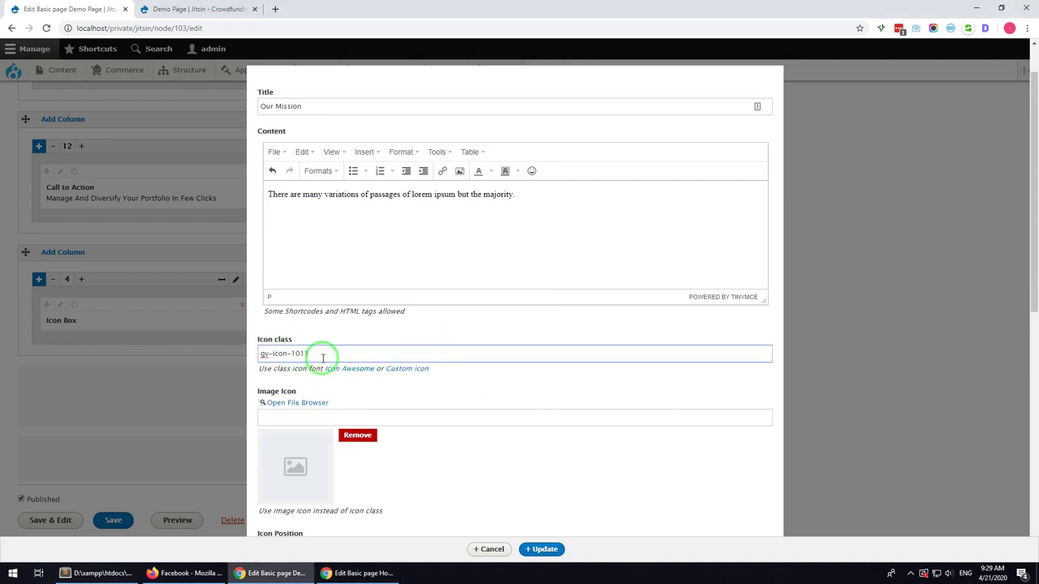
# - Open the custom icon reference page and examine the available gv-icon class names against the Icon class setting
pyautogui.click(396, 368)
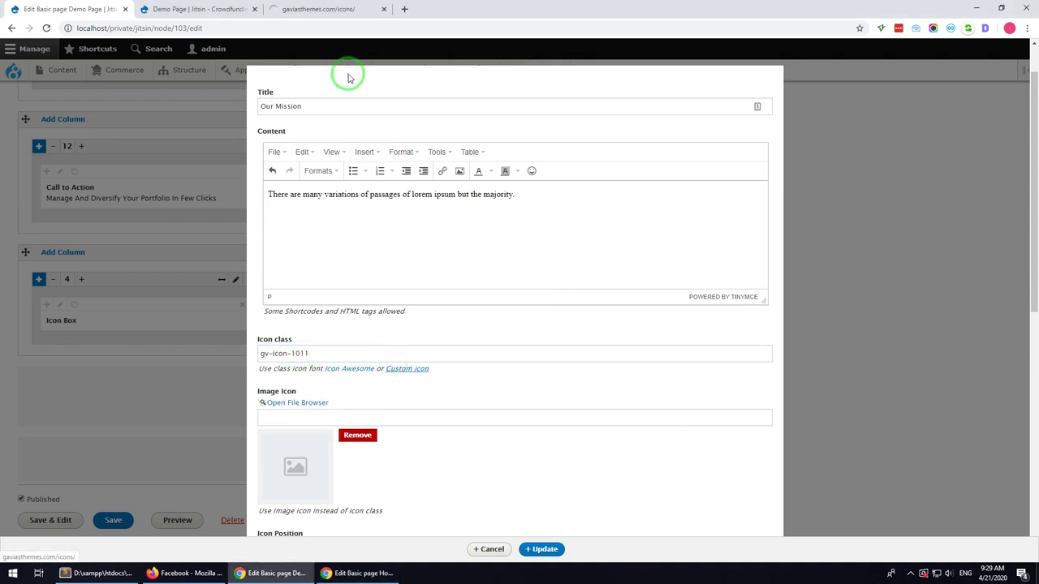
pyautogui.click(325, 8)
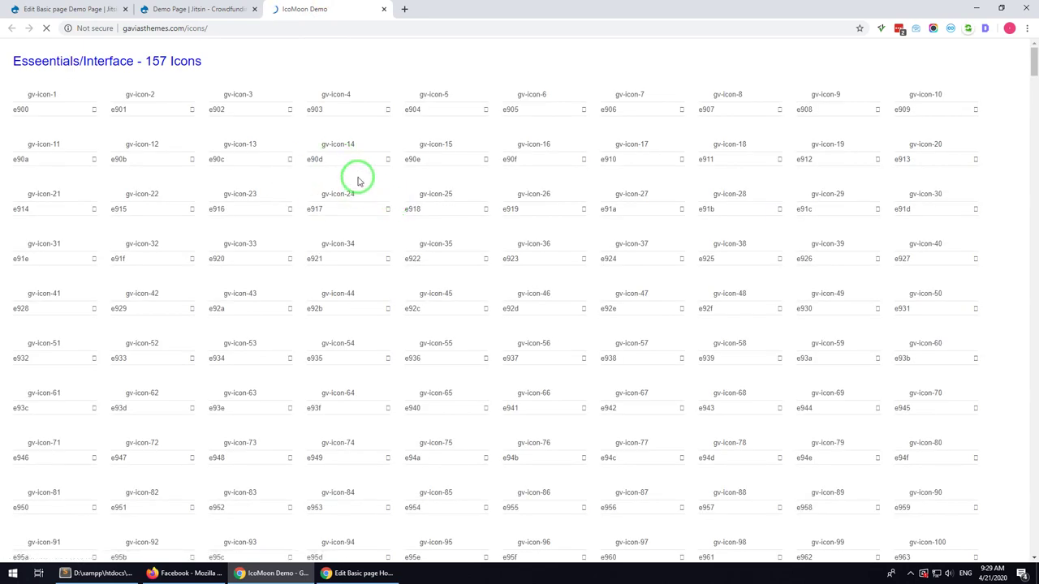
pyautogui.scroll(-3, 352, 244)
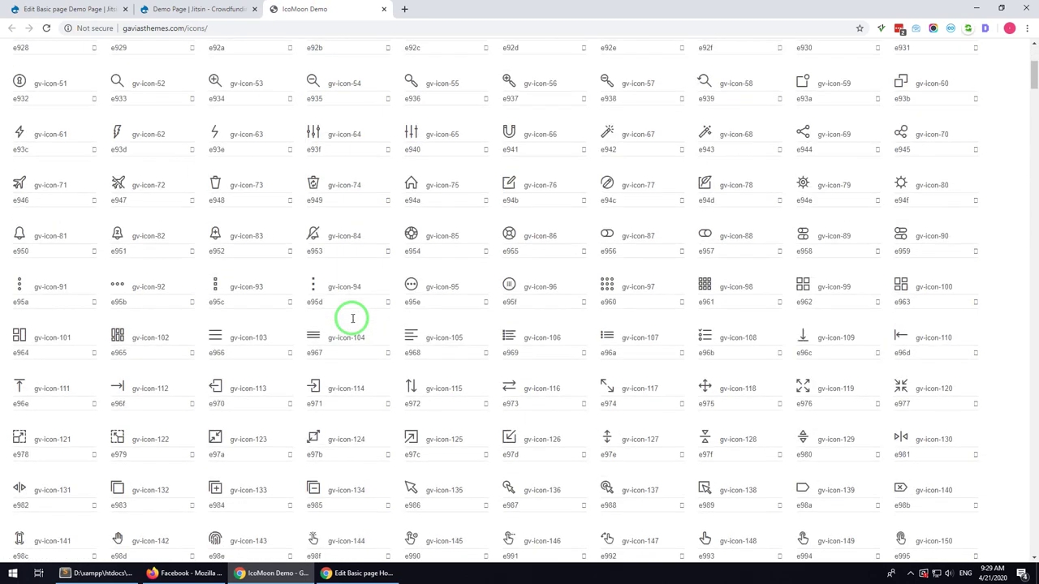
pyautogui.click(87, 9)
pyautogui.click(274, 335)
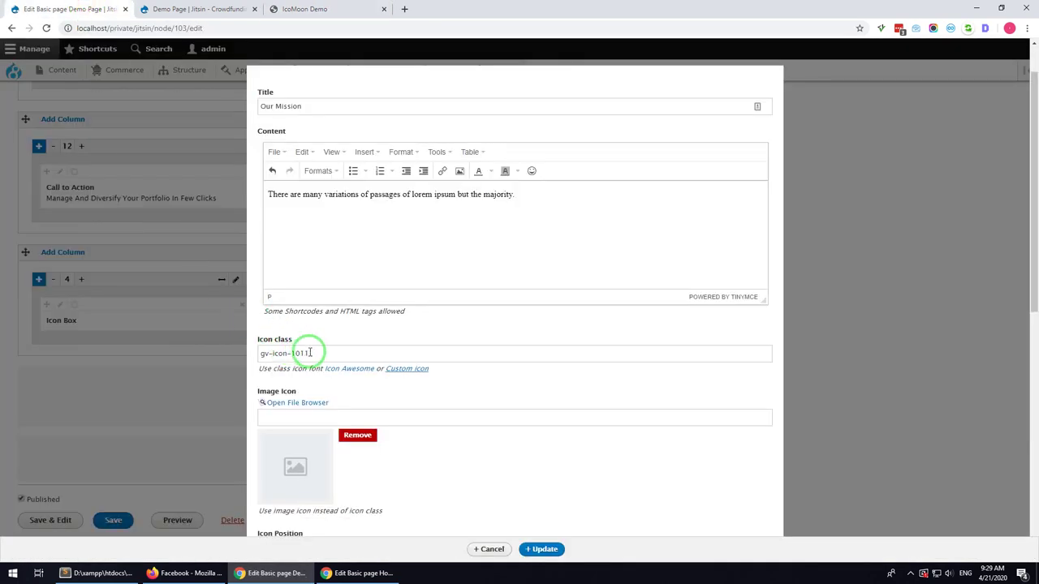
pyautogui.hotkey('ctrl', 'shift', 'Tab')
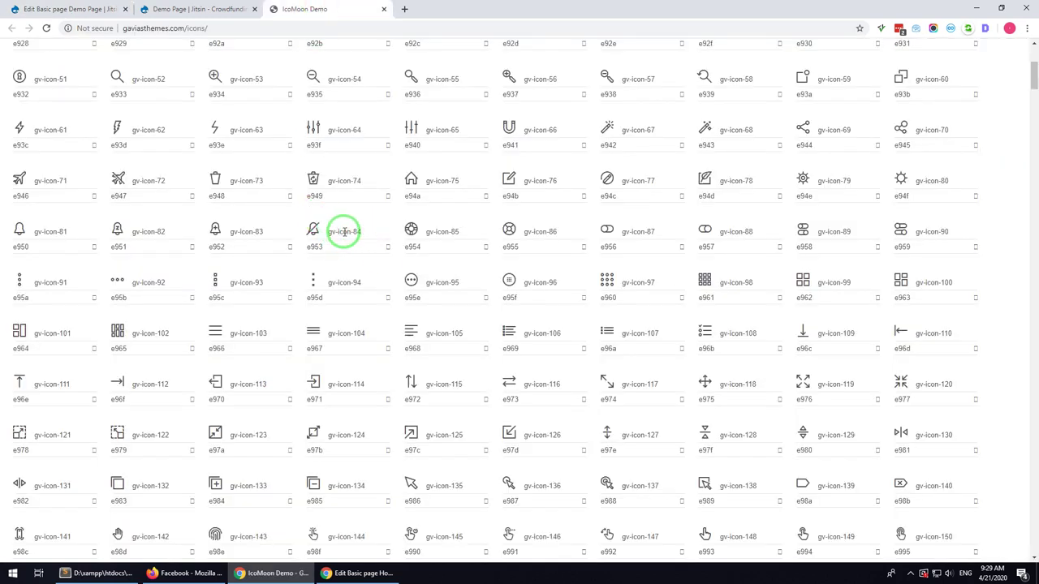
pyautogui.hotkey('ctrl', 'Tab')
# - Set the Icon Box's icon width to Fa 3x and update the element
pyautogui.scroll(-2, 503, 345)
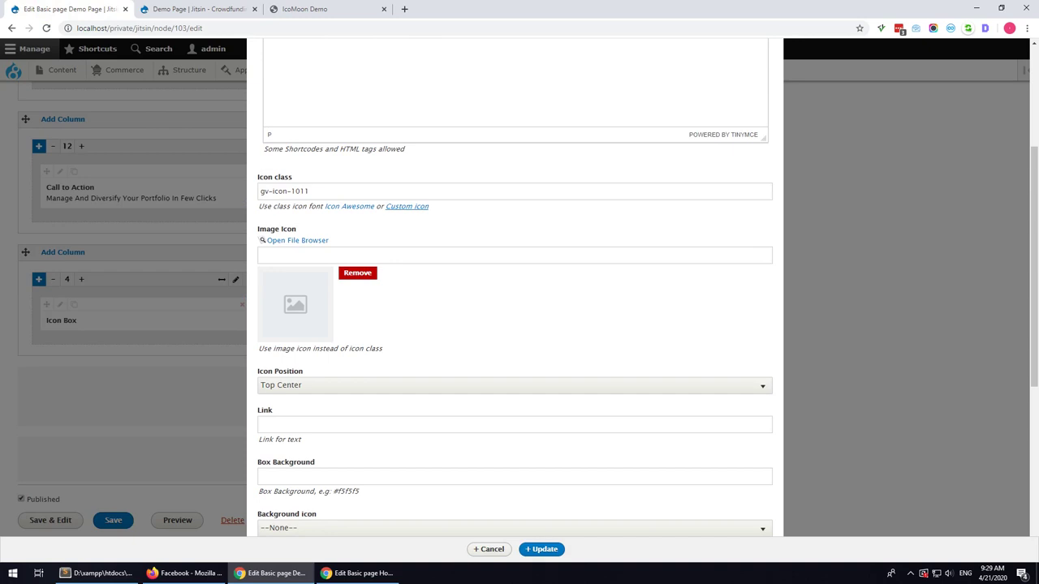
pyautogui.scroll(-3, 475, 434)
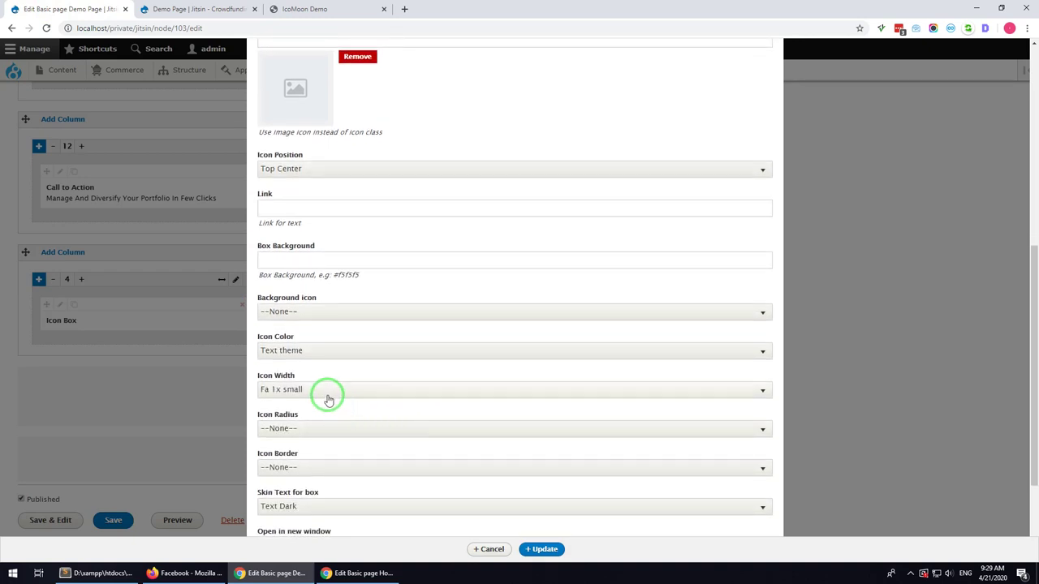
pyautogui.click(328, 398)
pyautogui.click(301, 428)
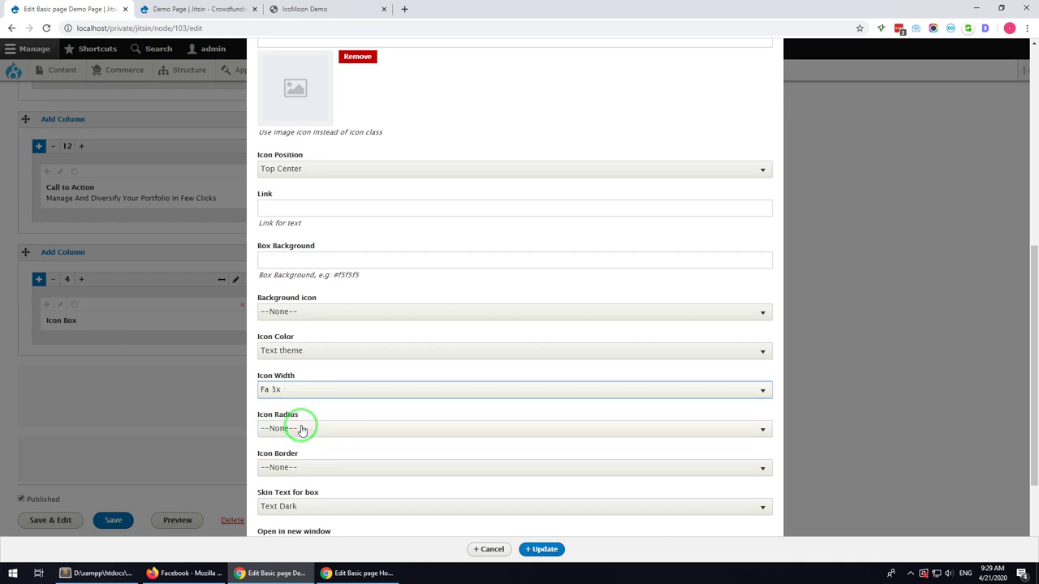
pyautogui.scroll(-2, 383, 426)
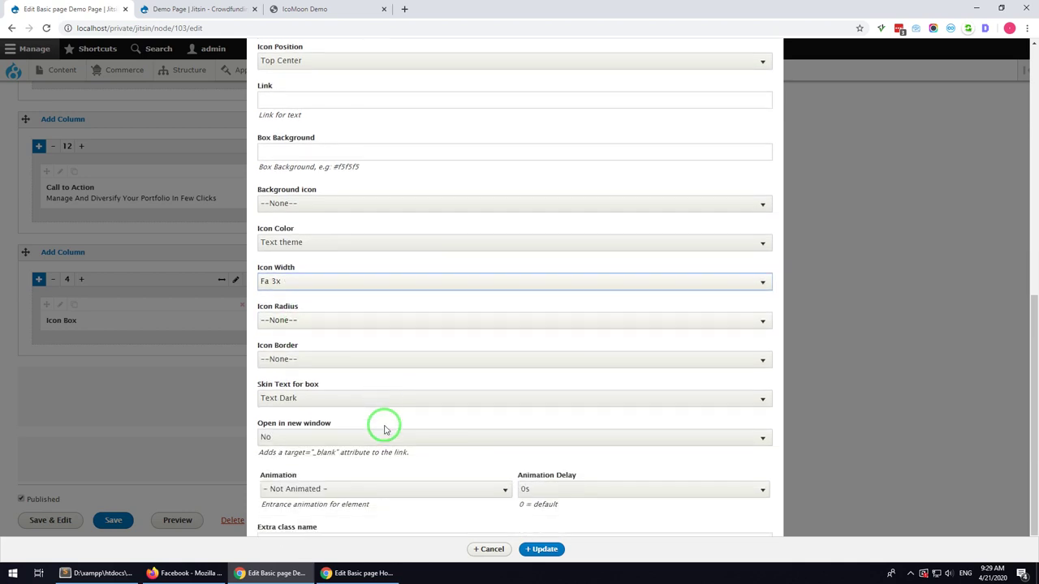
pyautogui.click(543, 549)
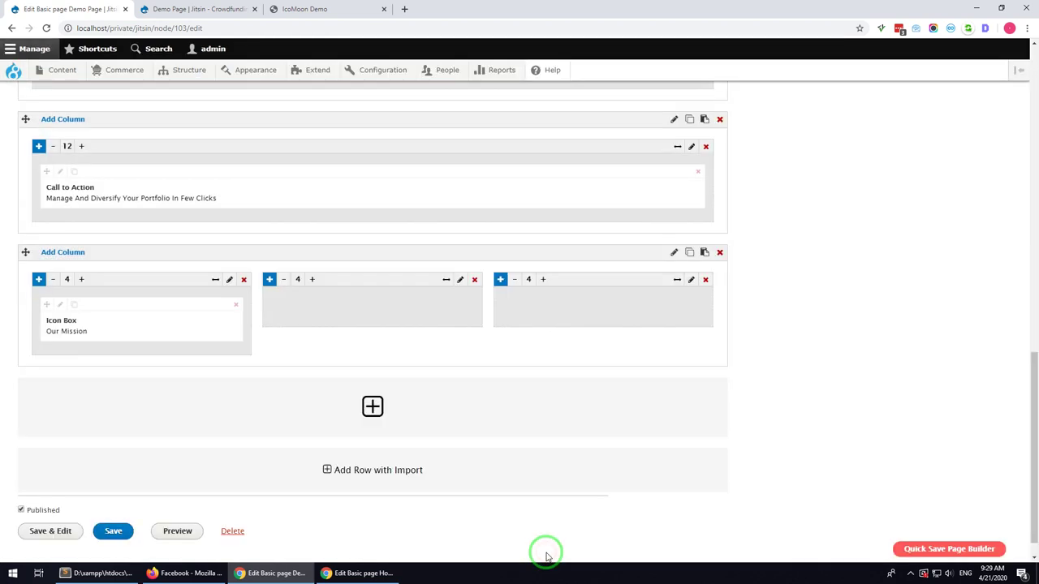
# - Quick-save the page builder and reload the public Demo Page to examine the Our Mission icon box
pyautogui.click(916, 548)
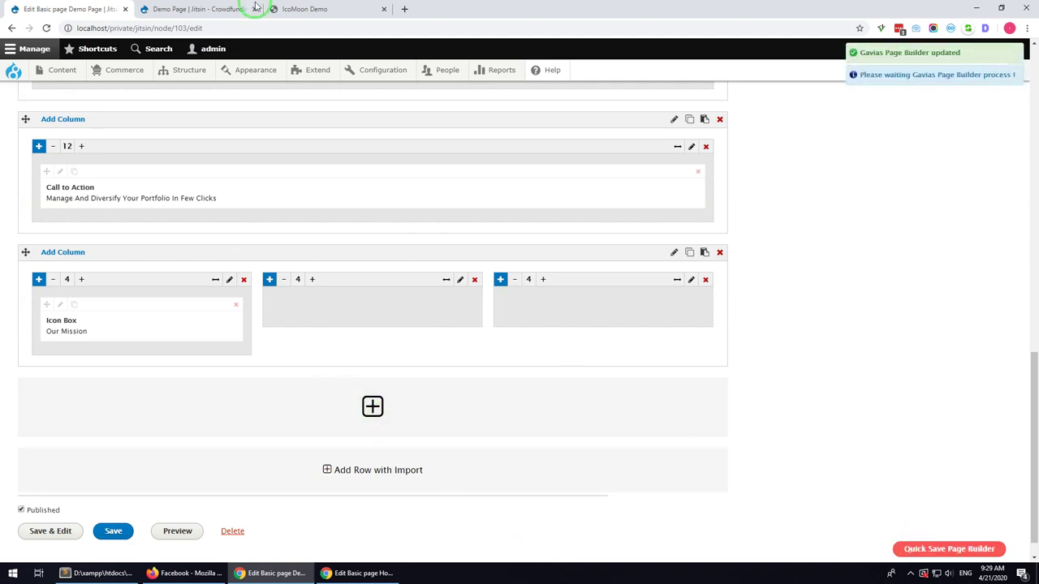
pyautogui.click(226, 8)
pyautogui.click(46, 28)
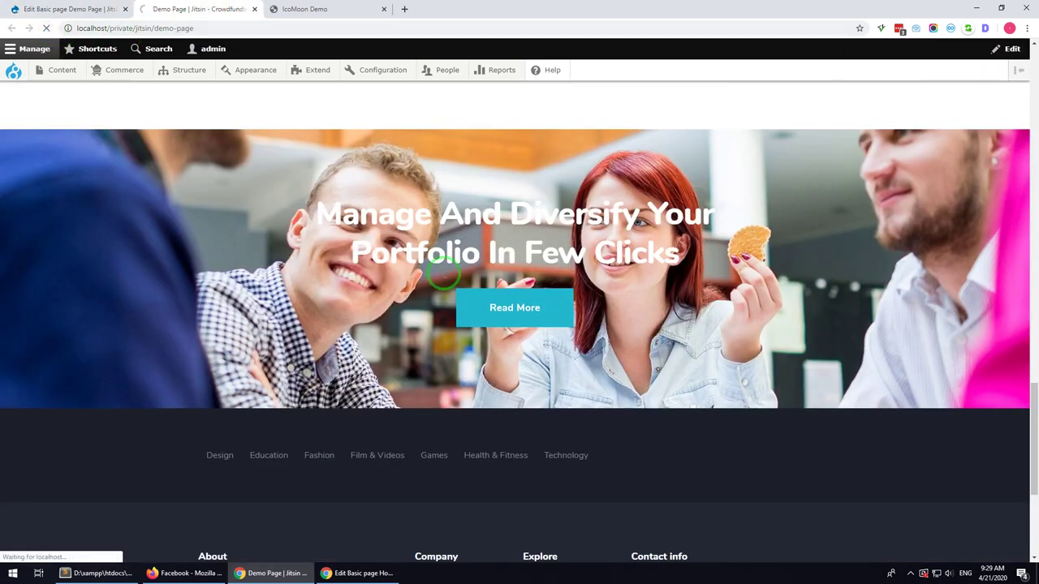
pyautogui.scroll(-3, 426, 275)
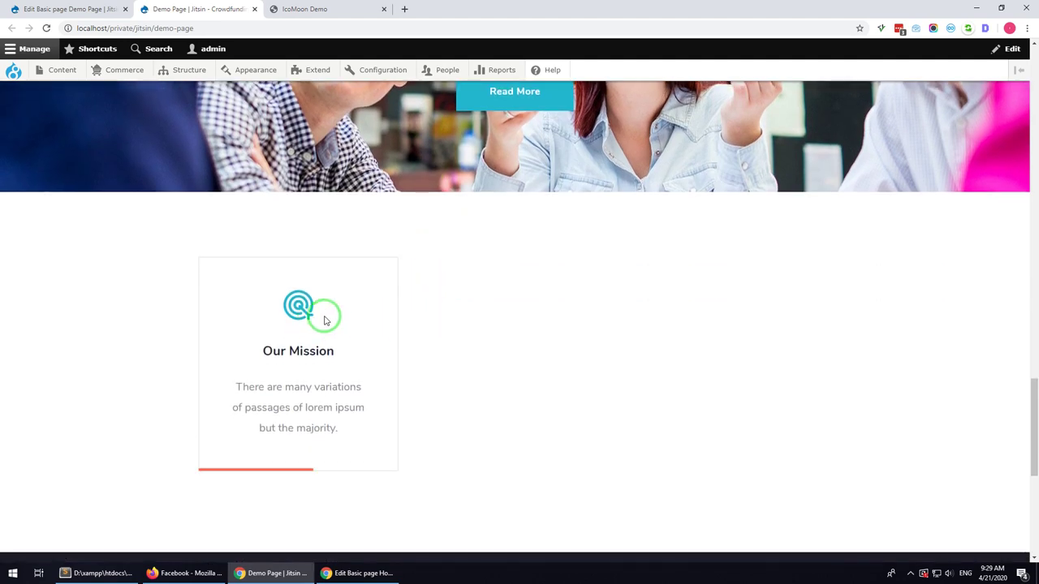
pyautogui.scroll(-1, 341, 340)
# - Duplicate the Our Mission Icon Box twice in the page editor and move the copies into the second and third columns
pyautogui.click(81, 9)
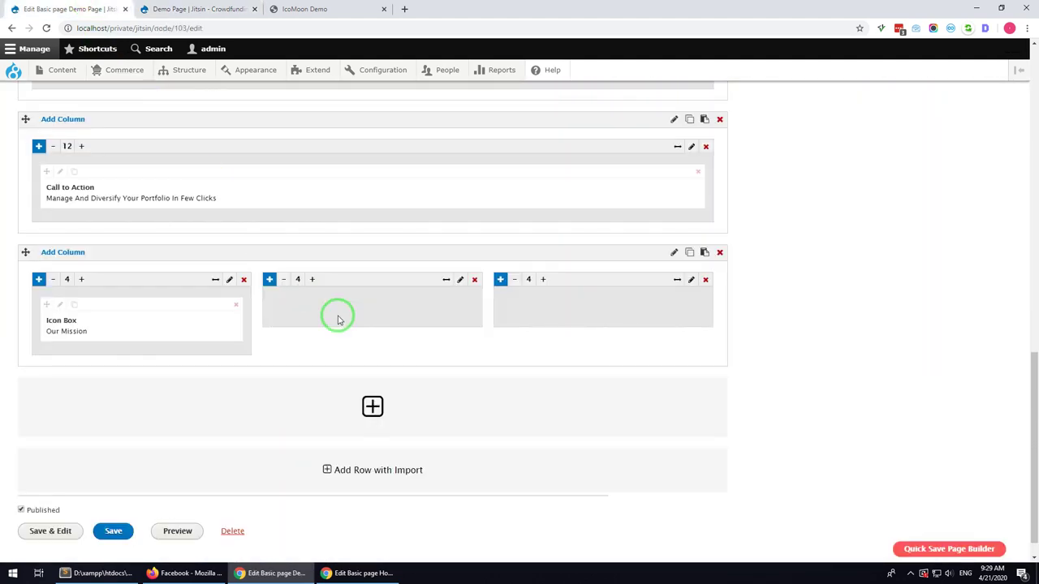
pyautogui.click(74, 305)
pyautogui.click(74, 304)
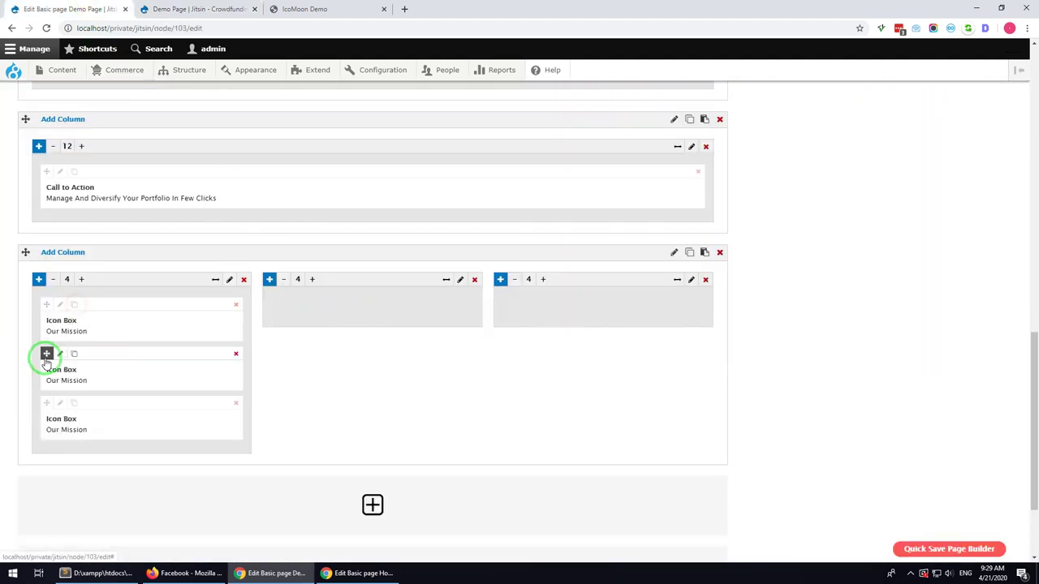
pyautogui.moveTo(46, 354); pyautogui.dragTo(344, 317)
pyautogui.moveTo(46, 355); pyautogui.dragTo(526, 307)
# - Quick-save the three-column Icon Box row and reload the public Demo Page to check all three boxes
pyautogui.click(941, 549)
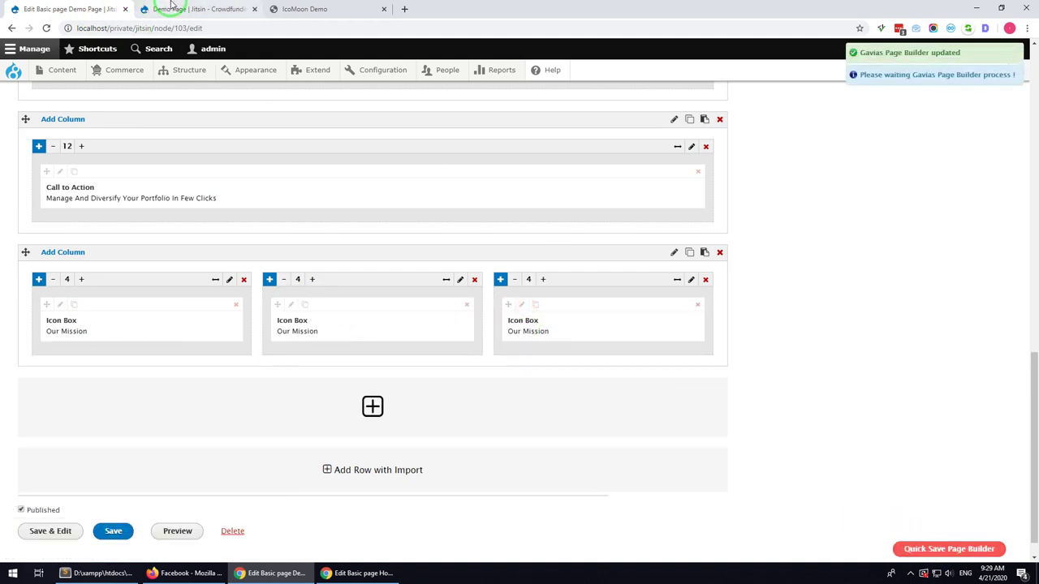
pyautogui.click(166, 9)
pyautogui.click(47, 28)
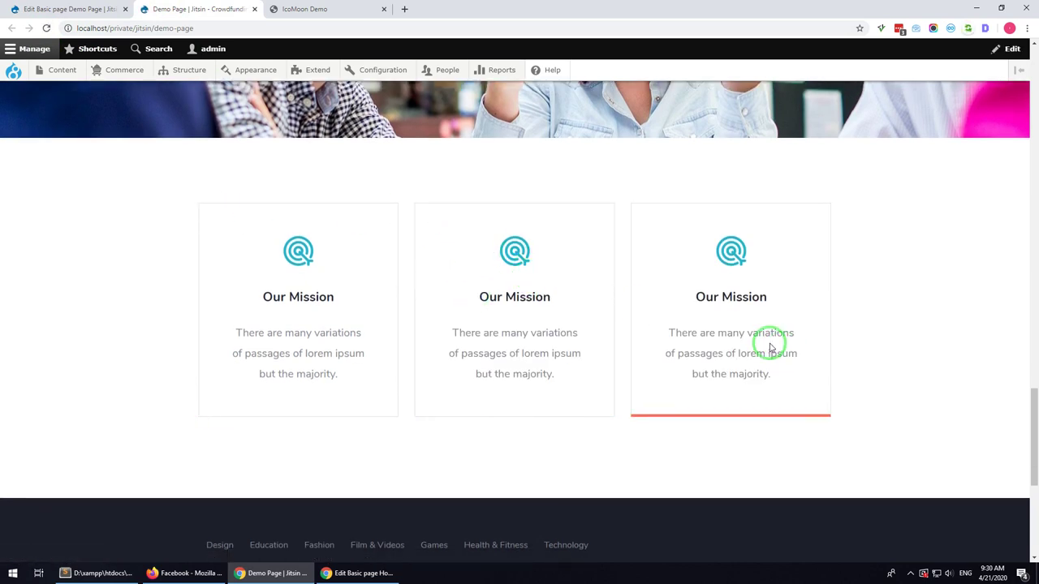
# - Copy the class name gv-icon-83 from the icon reference page, set it as the second column's Icon Box icon class, and update the element
pyautogui.click(294, 9)
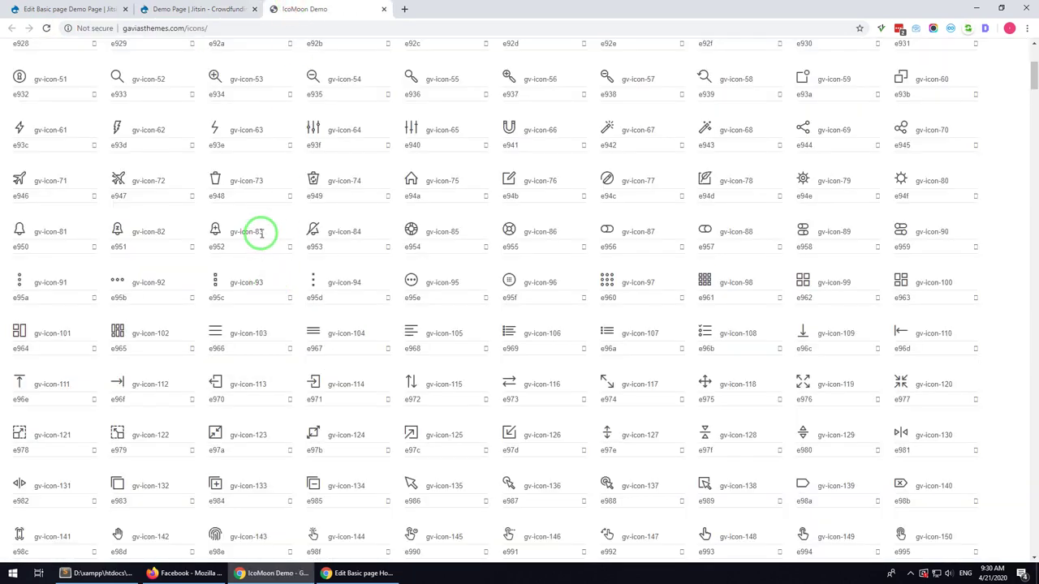
pyautogui.moveTo(261, 232); pyautogui.dragTo(226, 232)
pyautogui.click(71, 9)
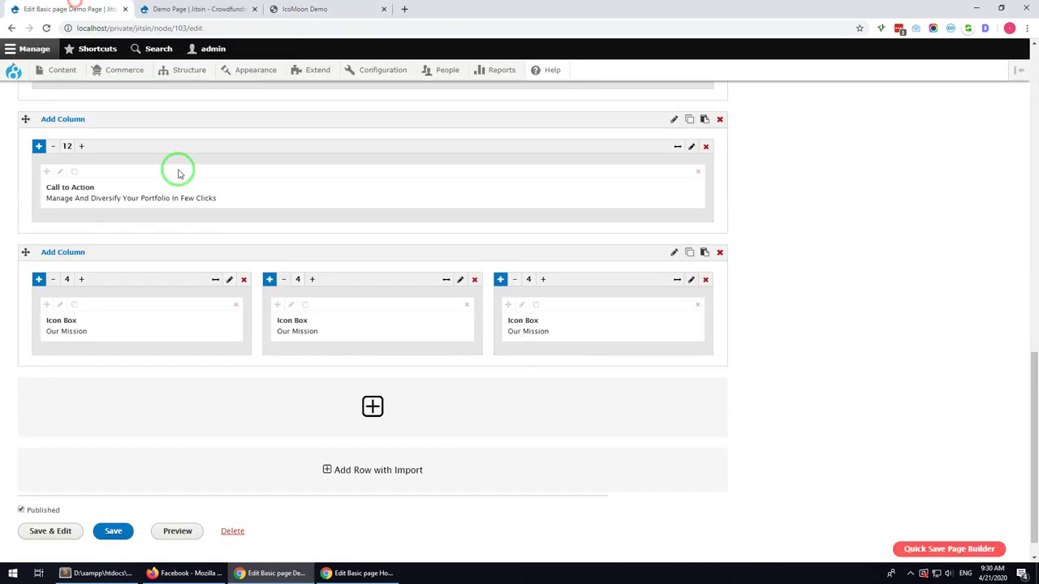
pyautogui.click(290, 306)
pyautogui.click(315, 404)
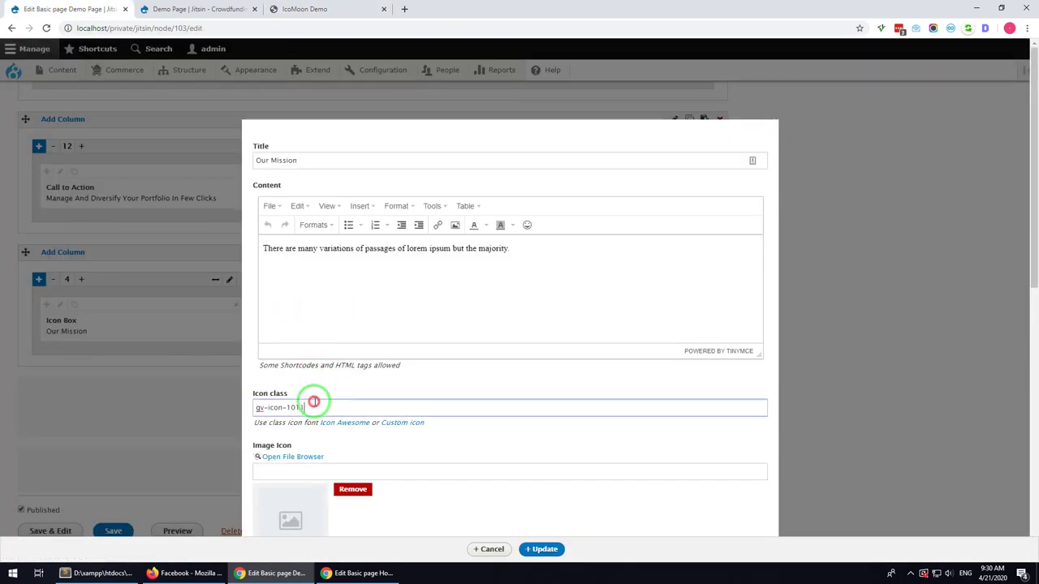
pyautogui.click(544, 549)
# - Quick-save the page builder and reload the public Demo Page to check the second box's new icon
pyautogui.click(921, 550)
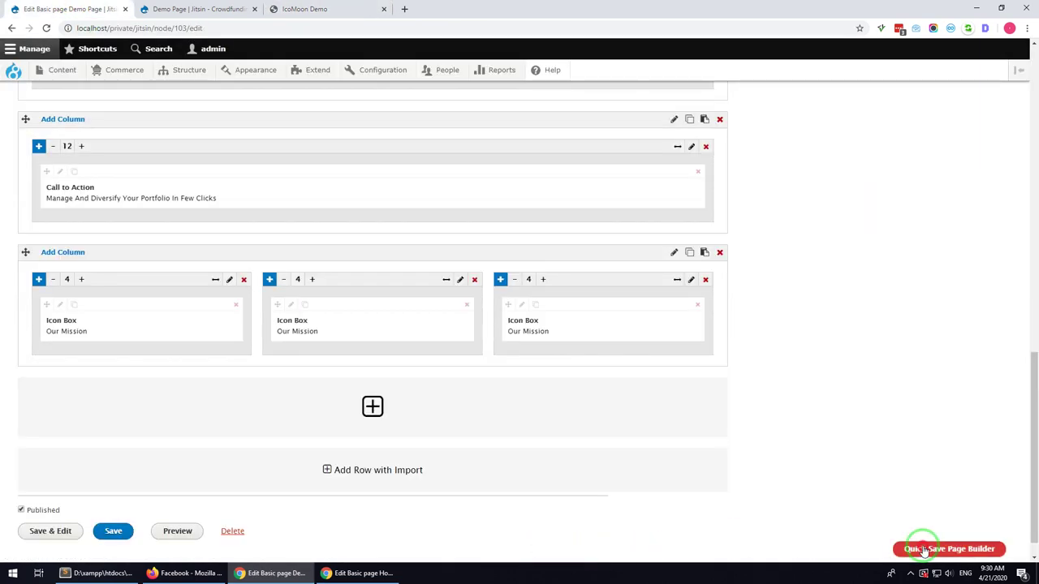
pyautogui.click(198, 9)
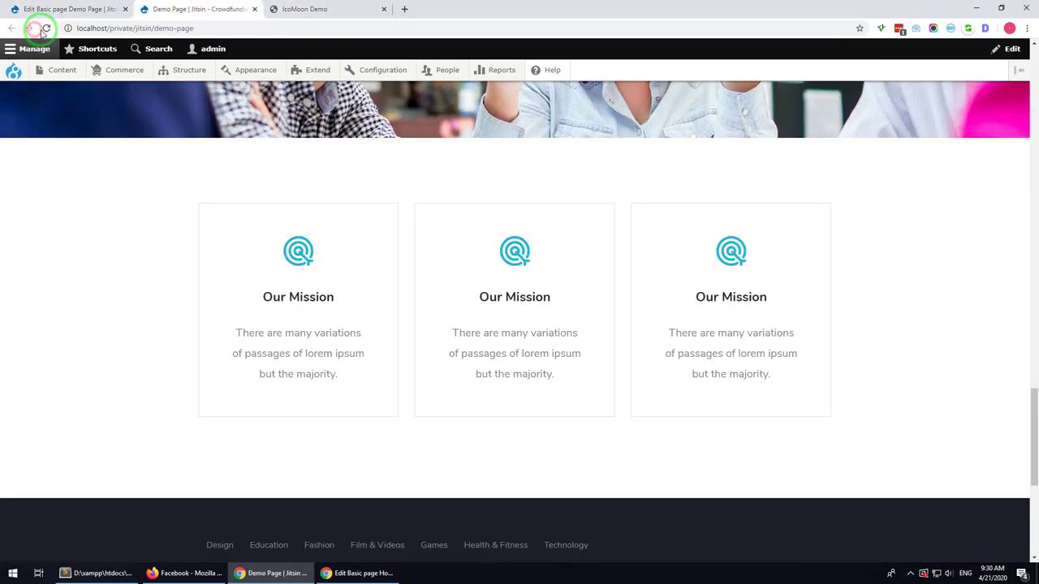
pyautogui.click(45, 29)
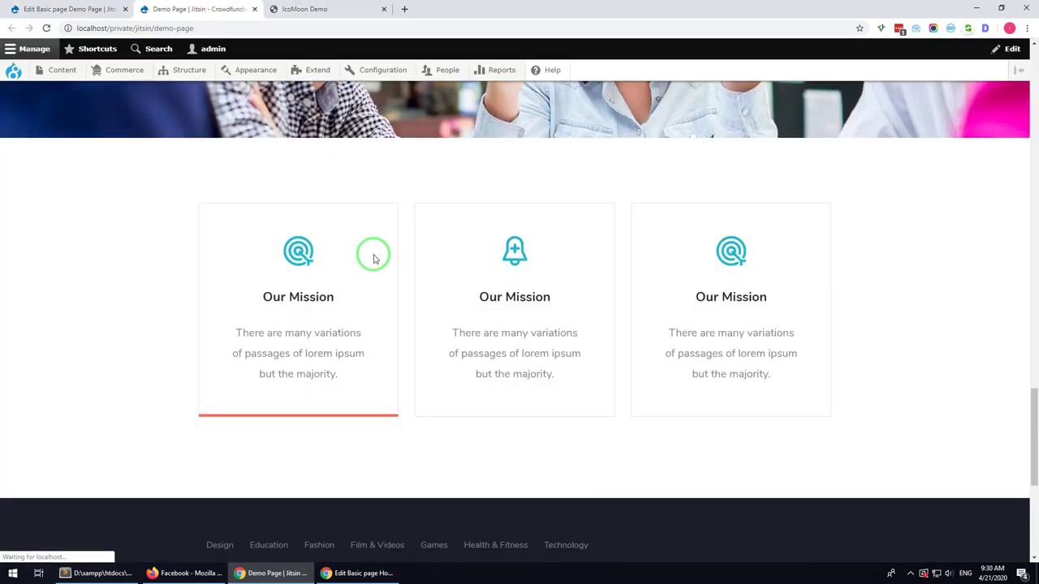
# - Return to the page editor and add a row with one full-width column below the Icon Box row
pyautogui.click(45, 9)
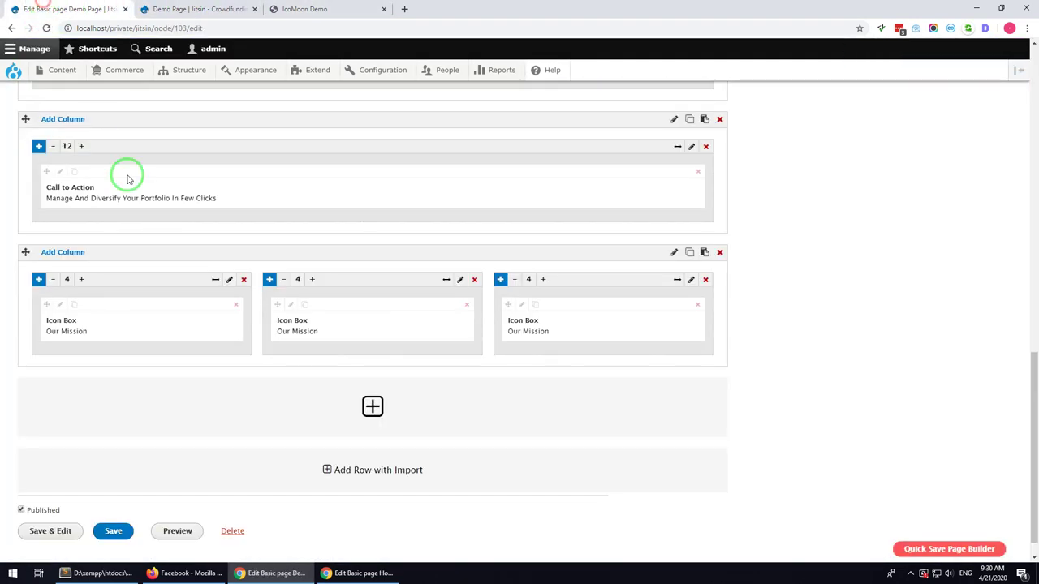
pyautogui.hotkey('alt', 'Tab')
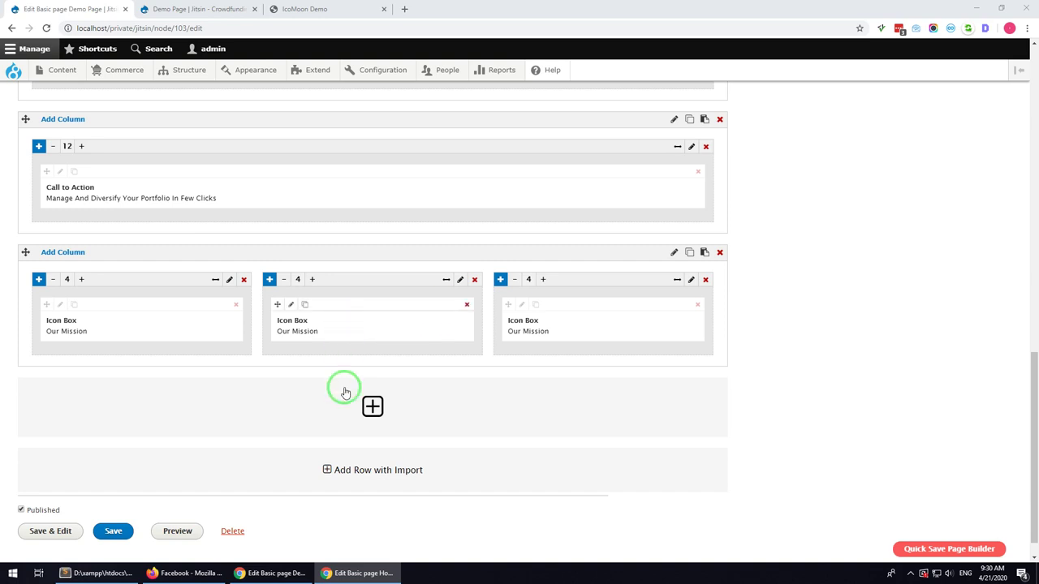
pyautogui.click(372, 408)
pyautogui.scroll(-1, 162, 374)
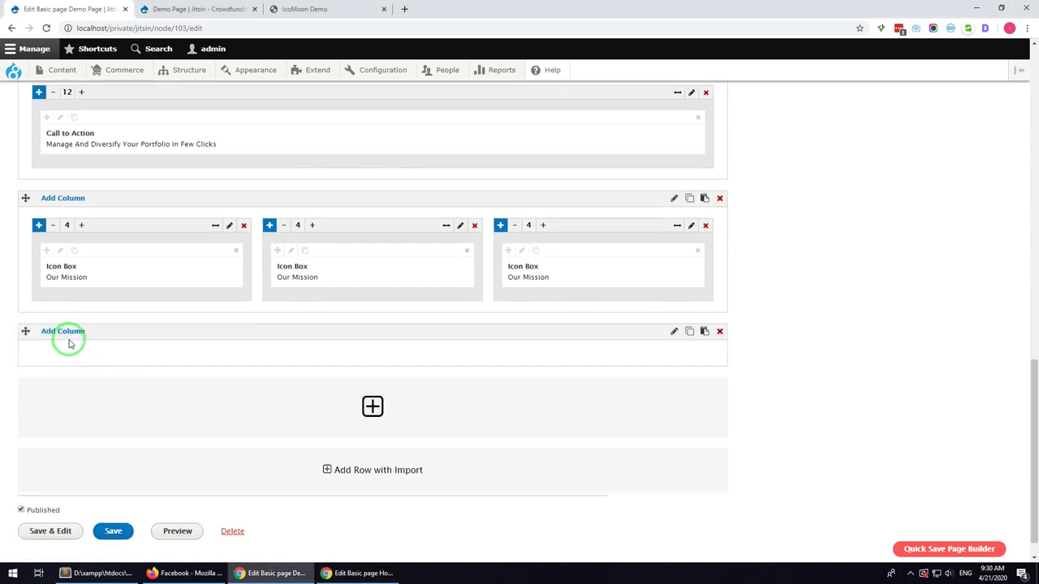
pyautogui.click(63, 331)
pyautogui.click(65, 501)
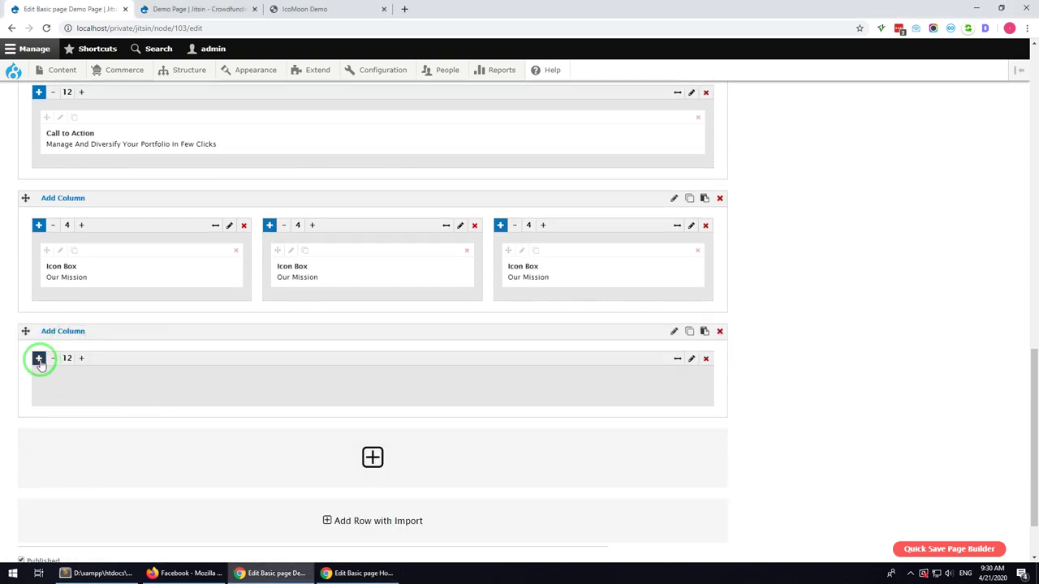
# - Add a Heading element titled "Latest News & Articles" to the new full-width column and update it
pyautogui.click(39, 359)
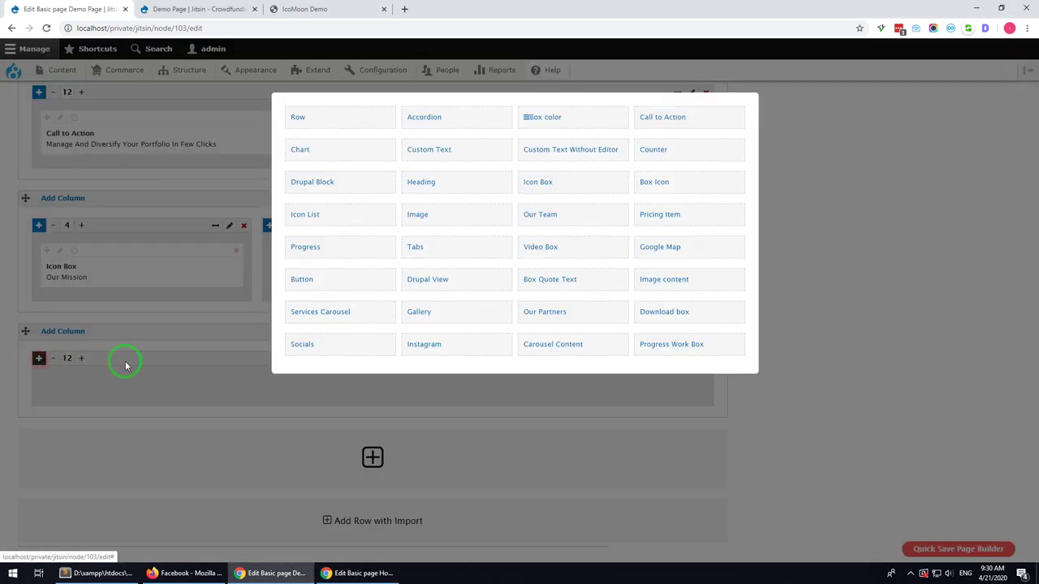
pyautogui.click(423, 183)
pyautogui.click(358, 573)
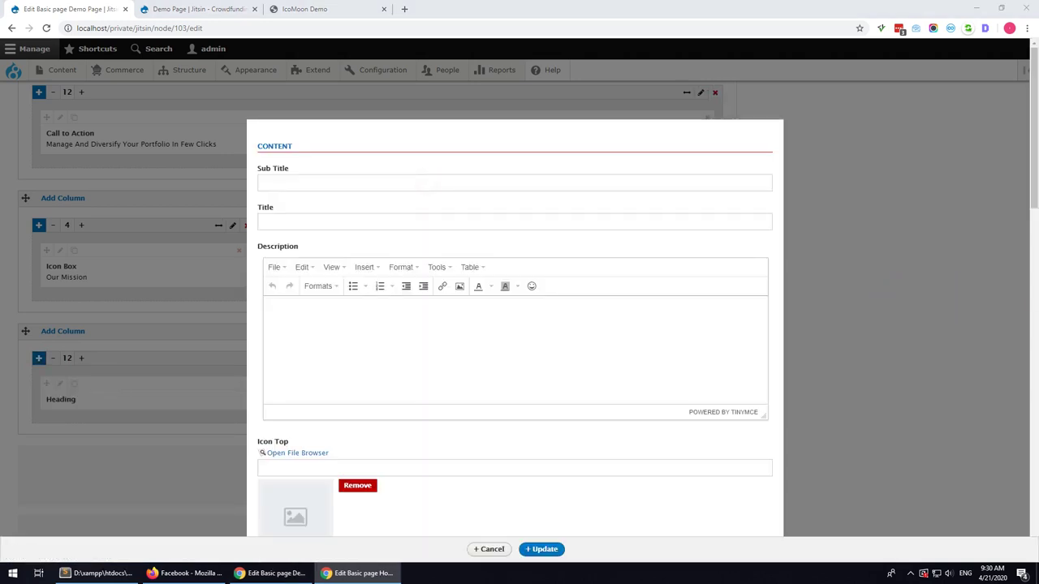
pyautogui.click(314, 216)
pyautogui.write('Latest News & Articles')
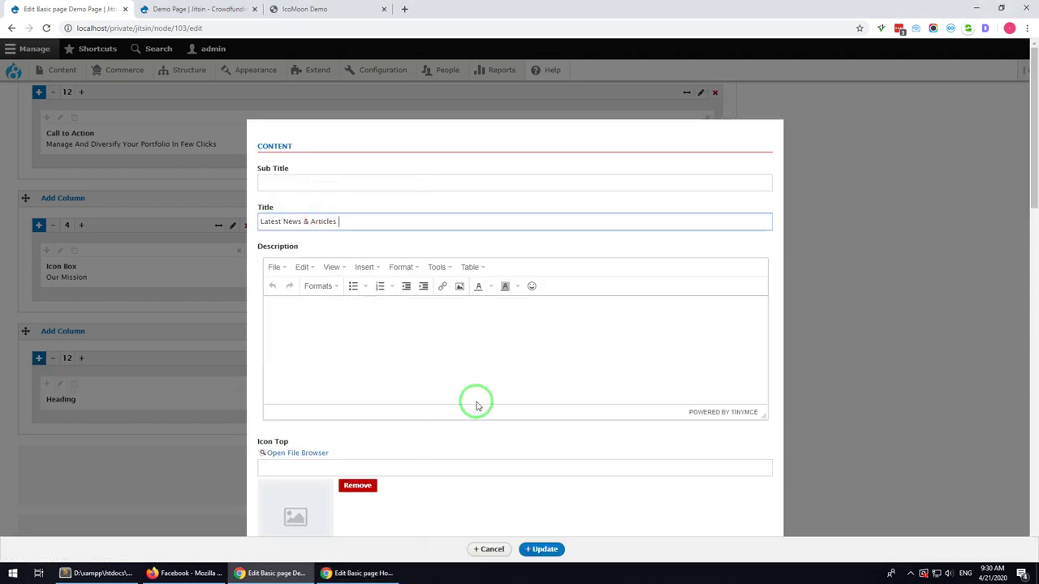
pyautogui.click(540, 549)
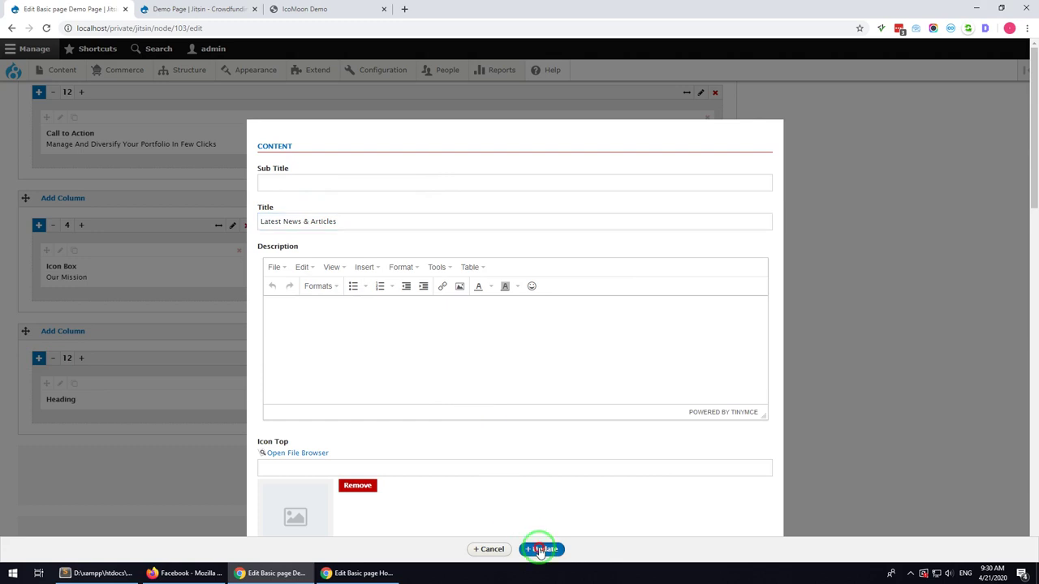
# - Add a Drupal View element below the Latest News heading, using the view "Post || Block - Carousel I", and update it
pyautogui.scroll(-1, 53, 319)
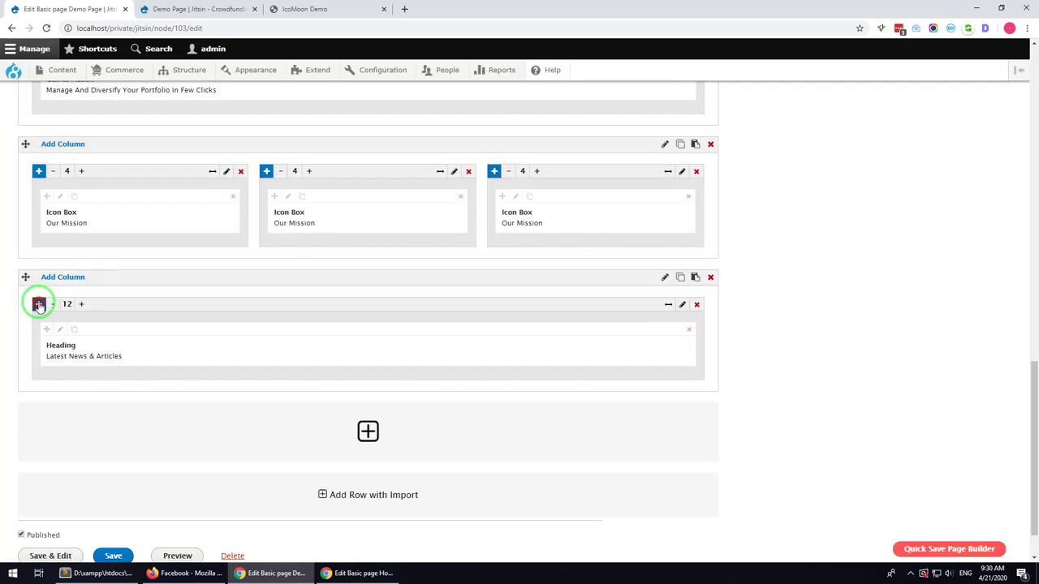
pyautogui.click(39, 304)
pyautogui.click(427, 281)
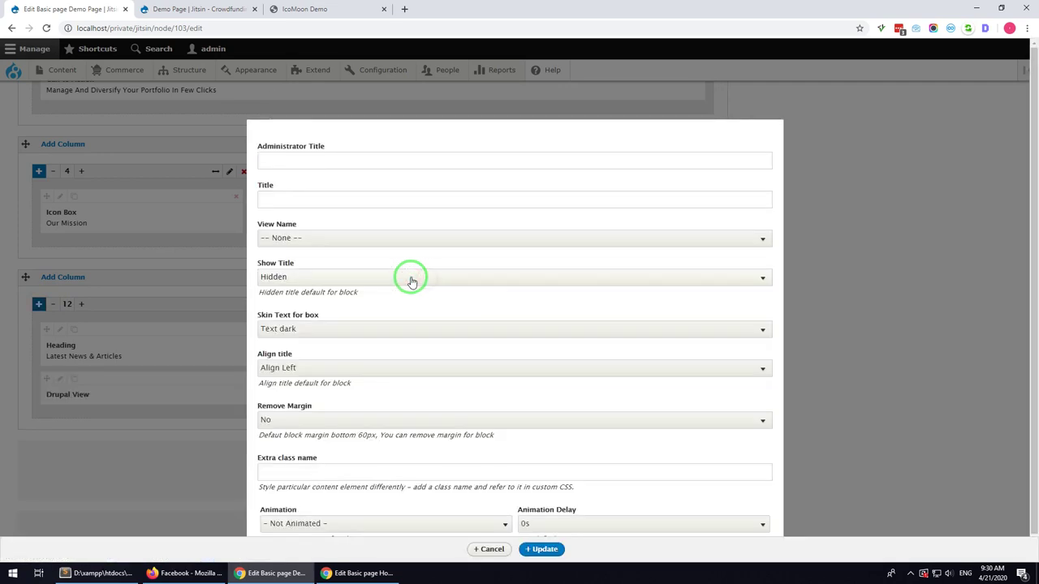
pyautogui.click(326, 239)
pyautogui.scroll(-3, 341, 324)
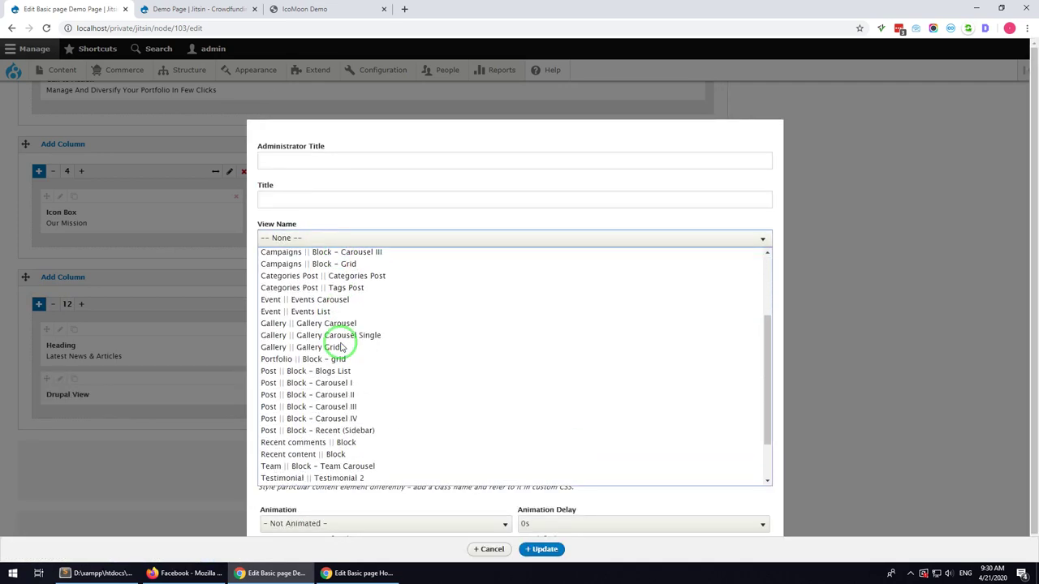
pyautogui.click(358, 384)
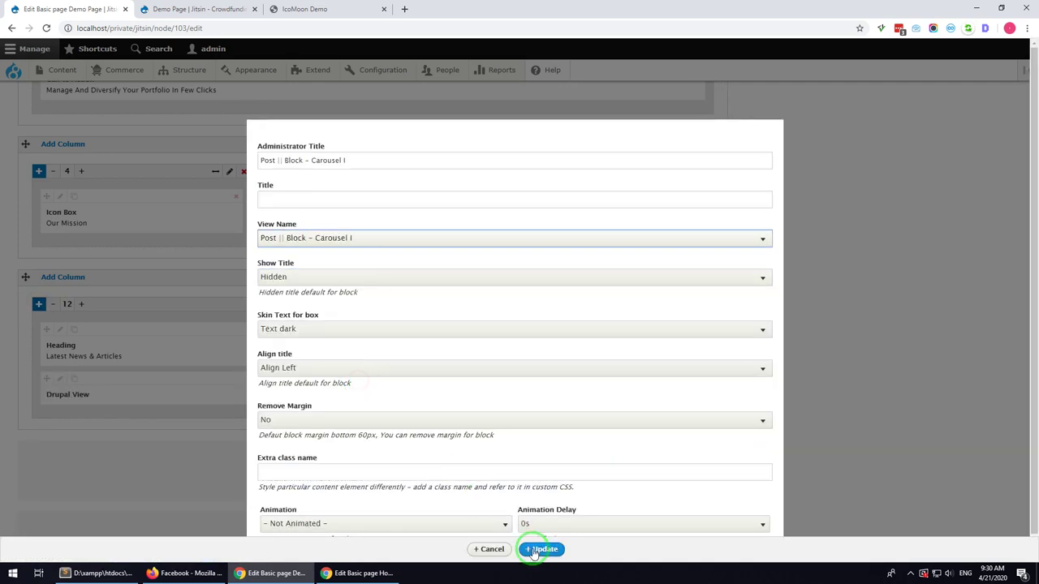
pyautogui.click(542, 549)
# - Quick-save the page builder and reload the public Demo Page to check the Latest News & Articles carousel
pyautogui.click(889, 546)
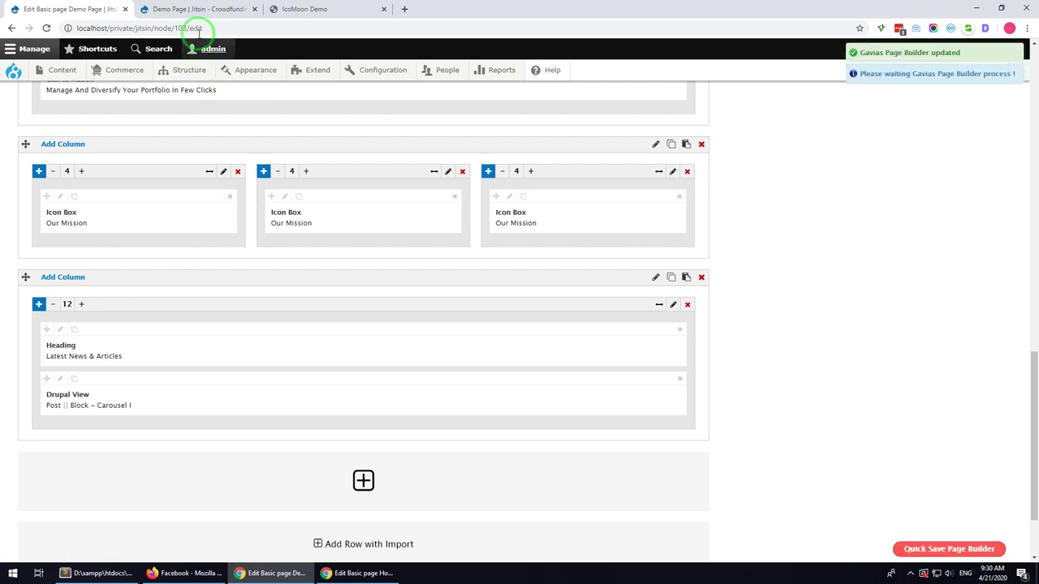
pyautogui.click(198, 9)
pyautogui.click(47, 27)
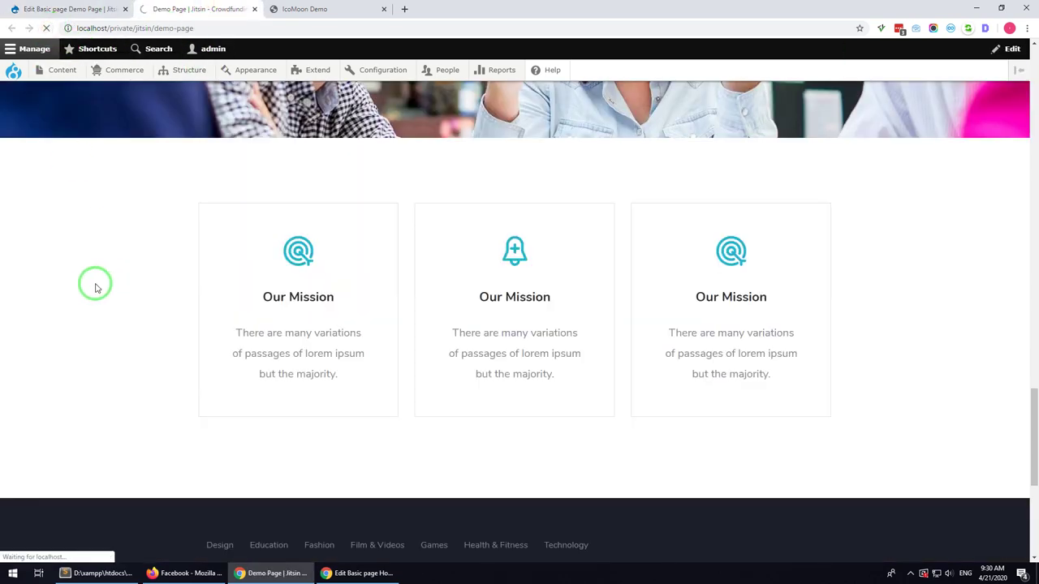
pyautogui.scroll(-8, 91, 288)
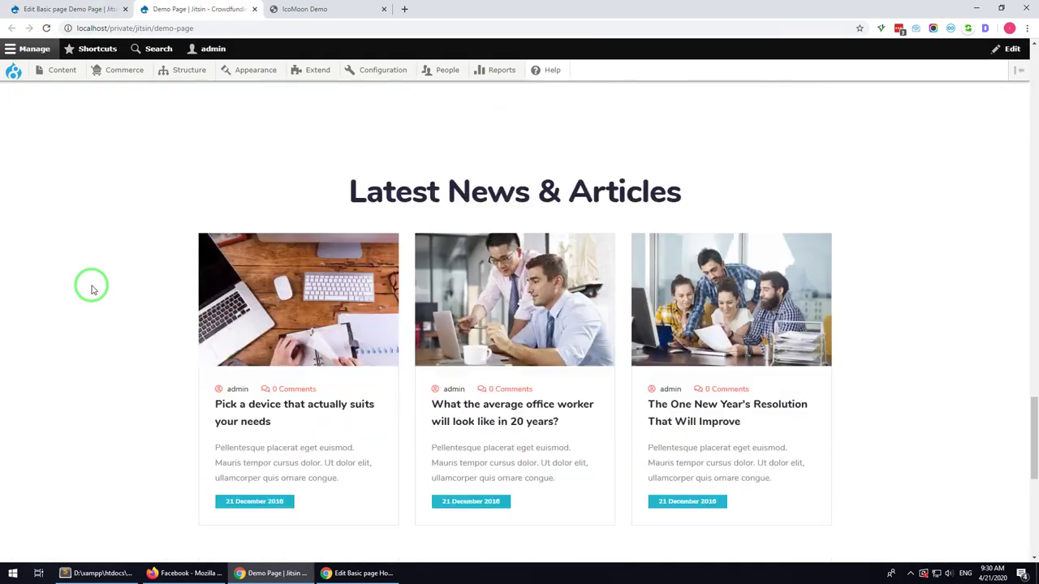
pyautogui.scroll(5, 91, 286)
pyautogui.scroll(-2, 90, 284)
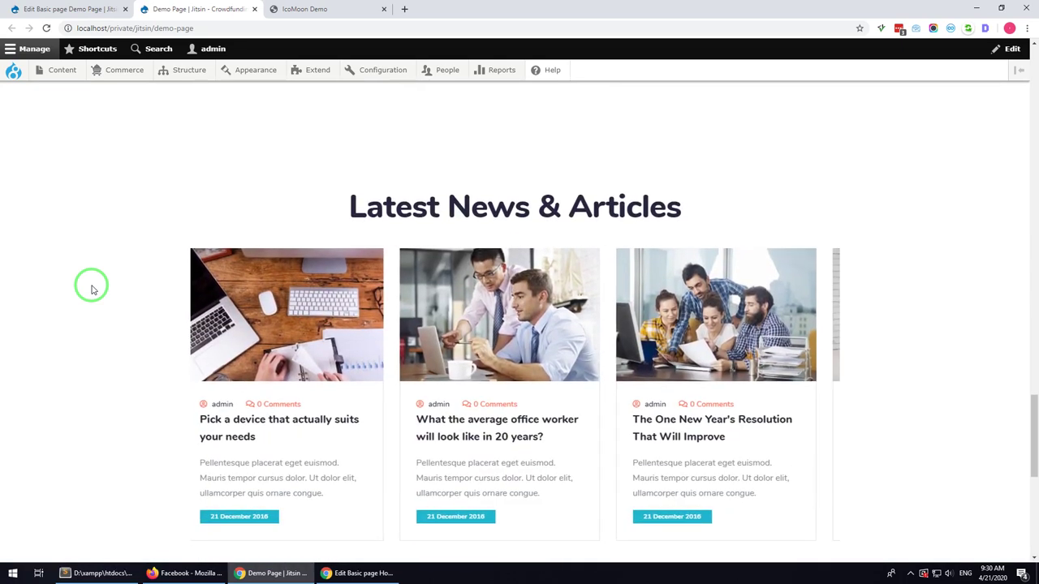
# - Return to the page editor and set the Latest News & Articles row's background color to a light gray hex value beginning with #f5f5
pyautogui.click(69, 9)
pyautogui.click(675, 304)
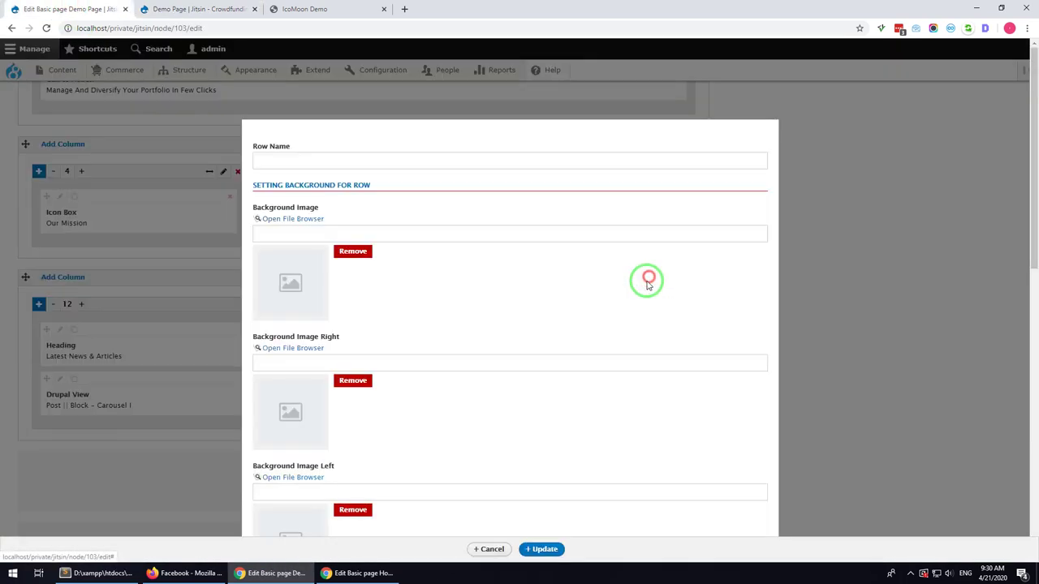
pyautogui.scroll(-2, 309, 393)
pyautogui.scroll(-2, 308, 397)
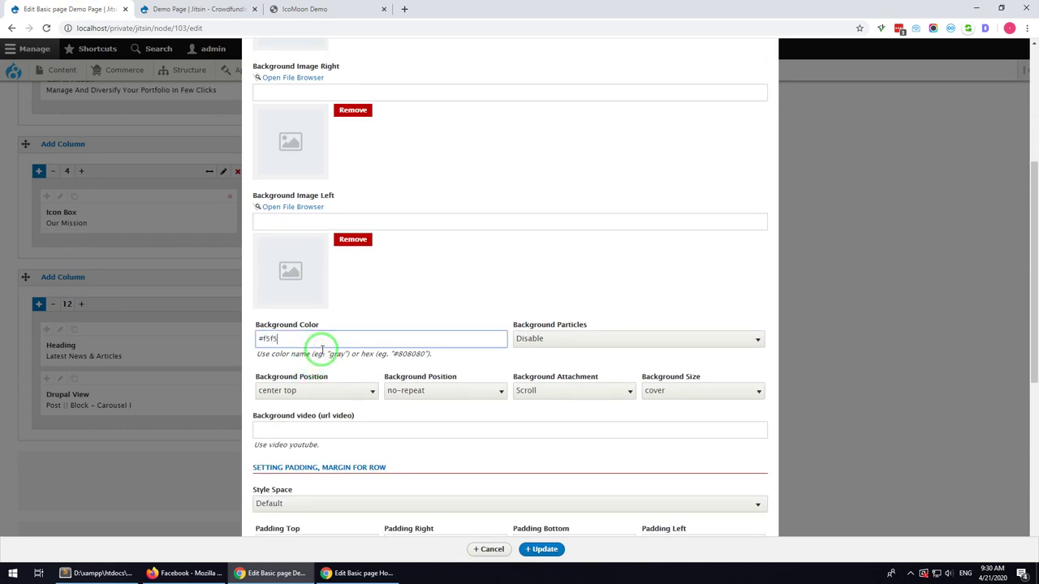
pyautogui.click(540, 550)
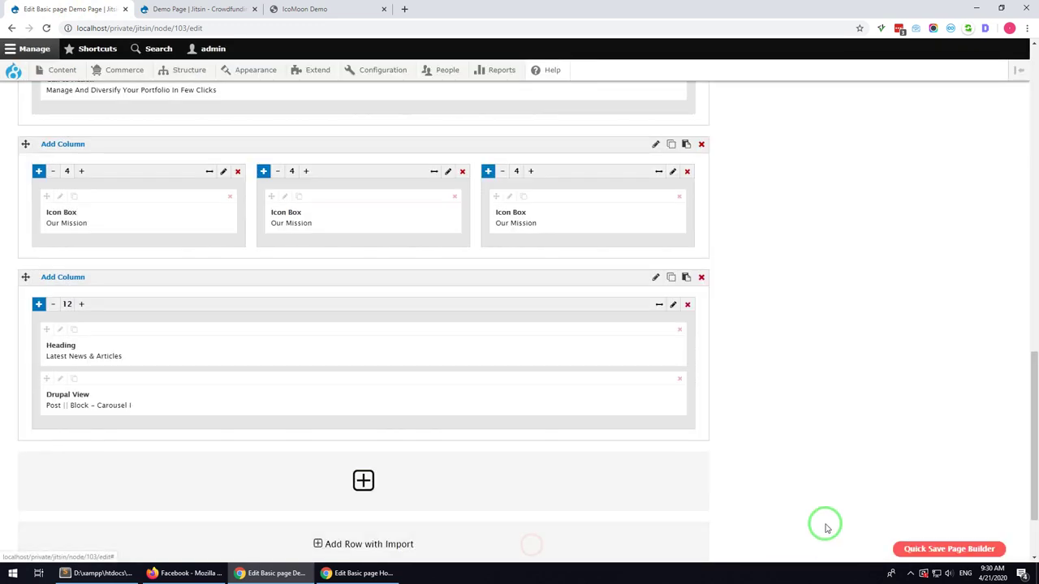
# - Quick-save the page builder, reload the public Demo Page, and review the news row's background and the page up to its header
pyautogui.click(926, 550)
pyautogui.click(225, 8)
pyautogui.click(46, 28)
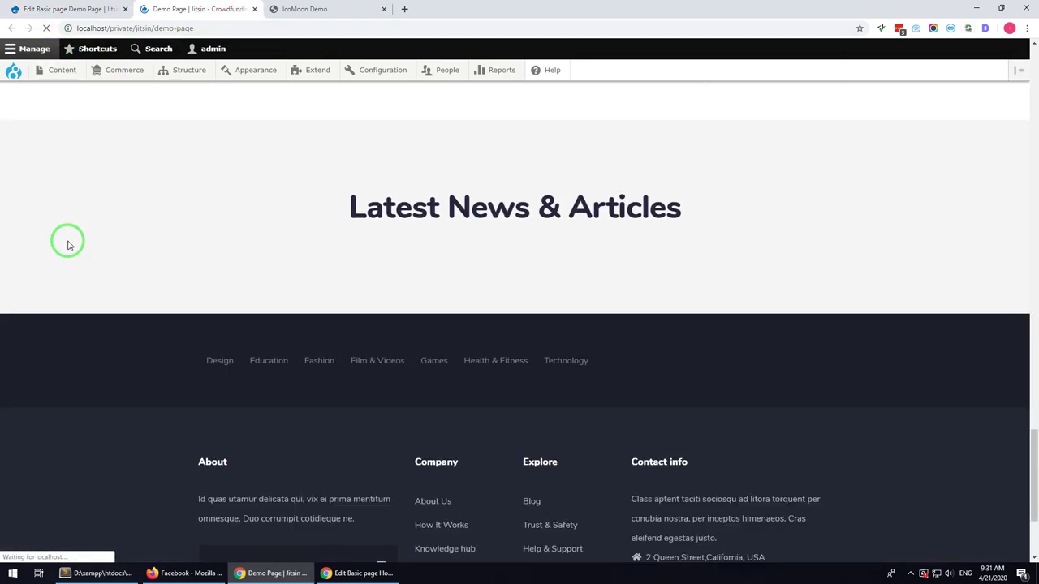
pyautogui.scroll(-3, 71, 247)
pyautogui.scroll(3, 682, 394)
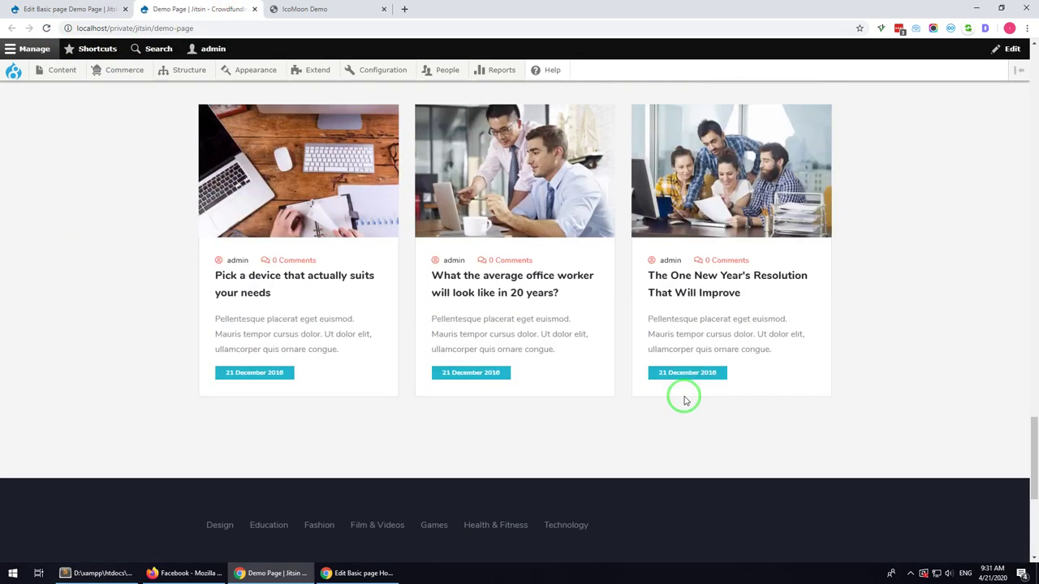
pyautogui.moveTo(1035, 461); pyautogui.dragTo(996, 94)
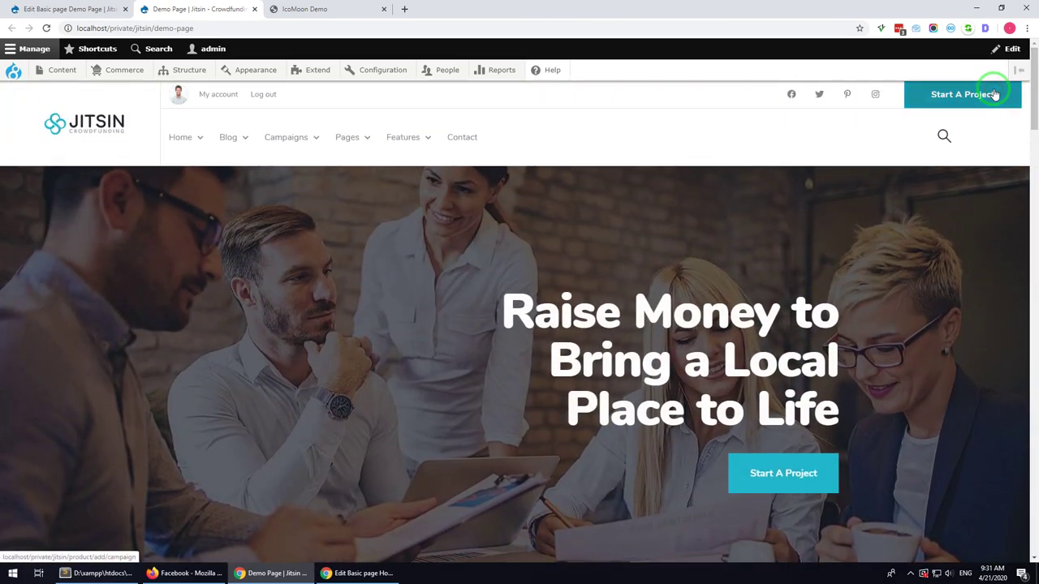